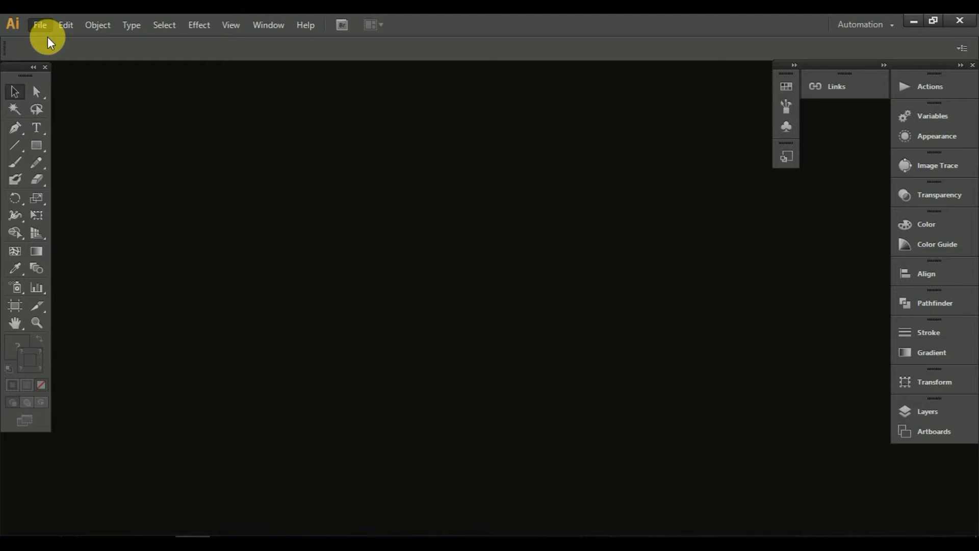
Start a new document and name it "Education Icon or Logo Element".
key("ctrl+n")
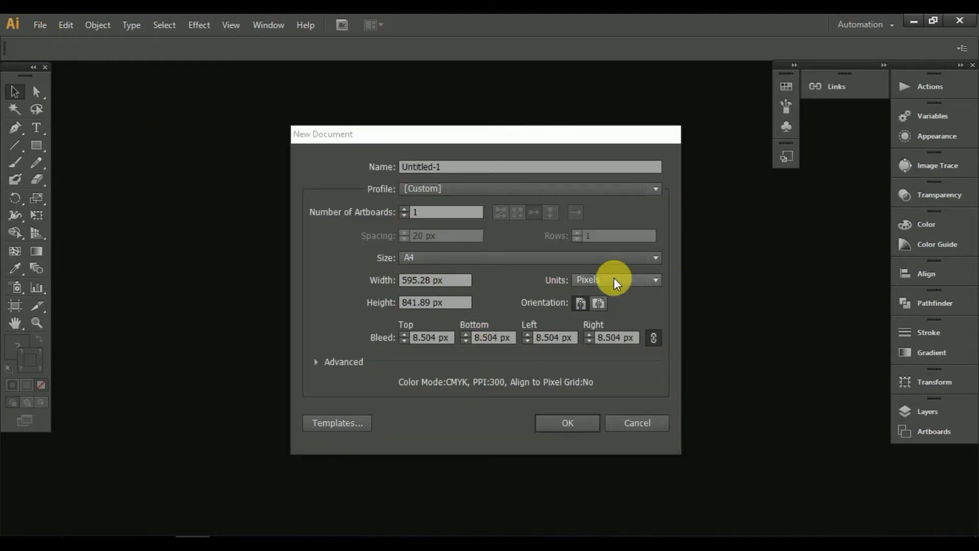
left_click(456, 170)
key("BackSpace")
key("BackSpace")
key("BackSpace")
key("BackSpace")
key("BackSpace")
key("BackSpace")
key("BackSpace")
key("BackSpace")
key("BackSpace")
type("Education Icon or Logo Element")
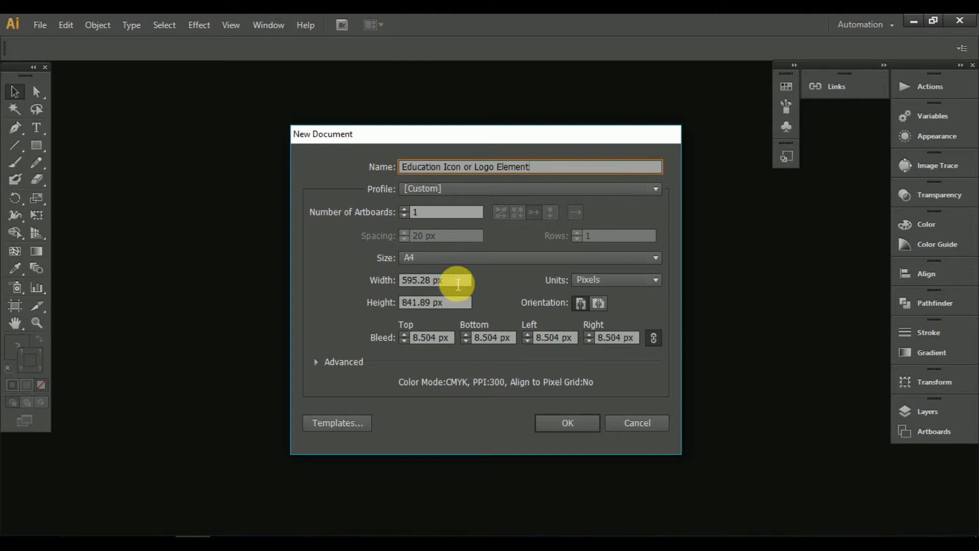
Set the document's width and height to 720 px each and create it.
double_click(431, 279)
type("720")
key("Tab")
type("720")
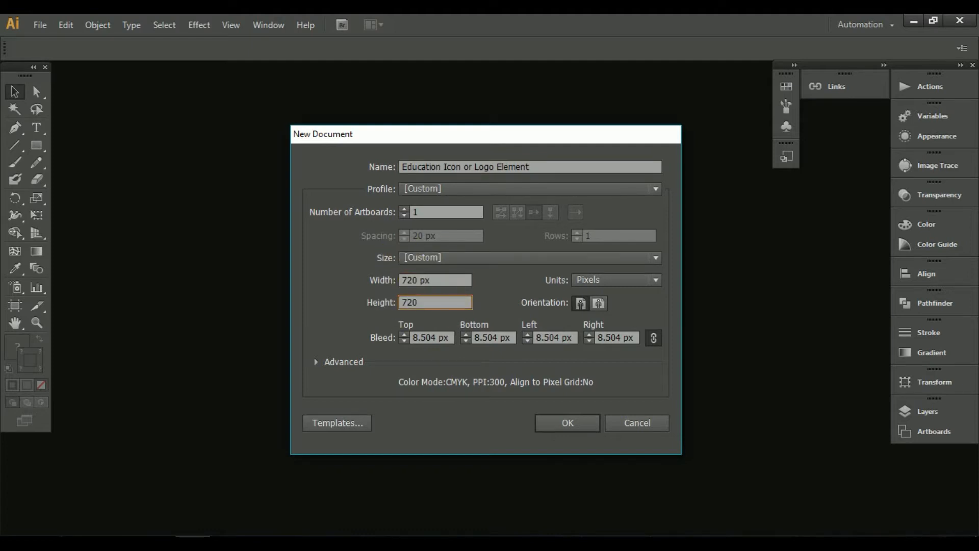
left_click(592, 419)
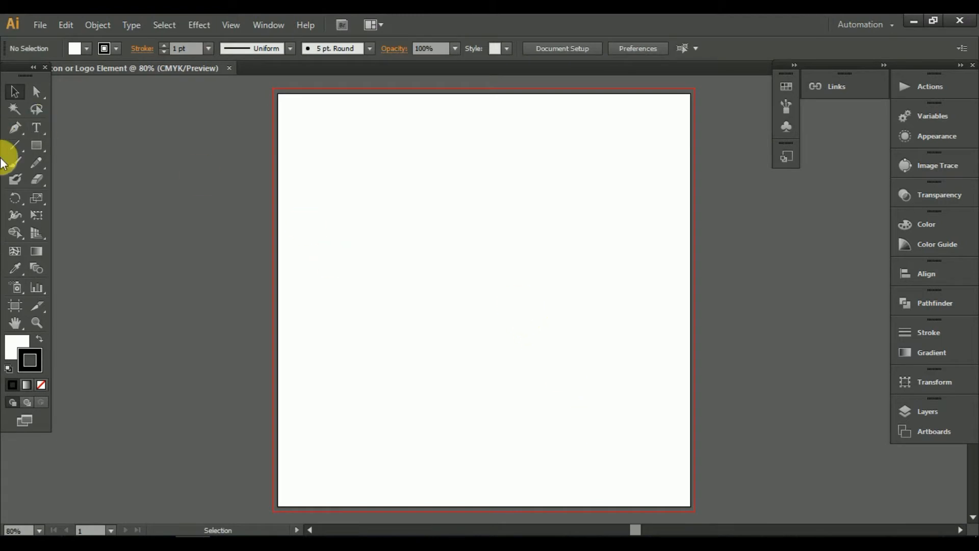
Draw a tall, narrow upright rectangle near the middle of the artboard with the Rectangle tool.
left_click(35, 146)
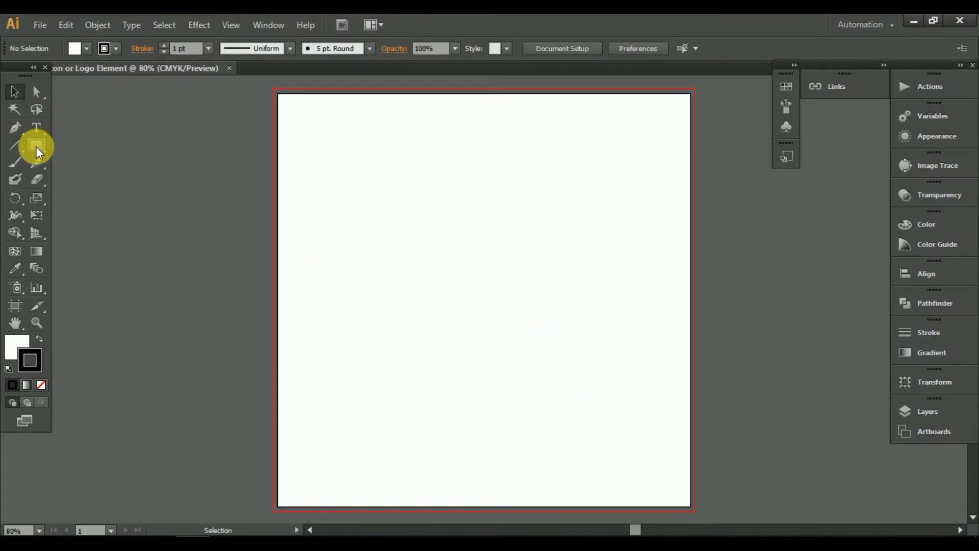
left_click(97, 142)
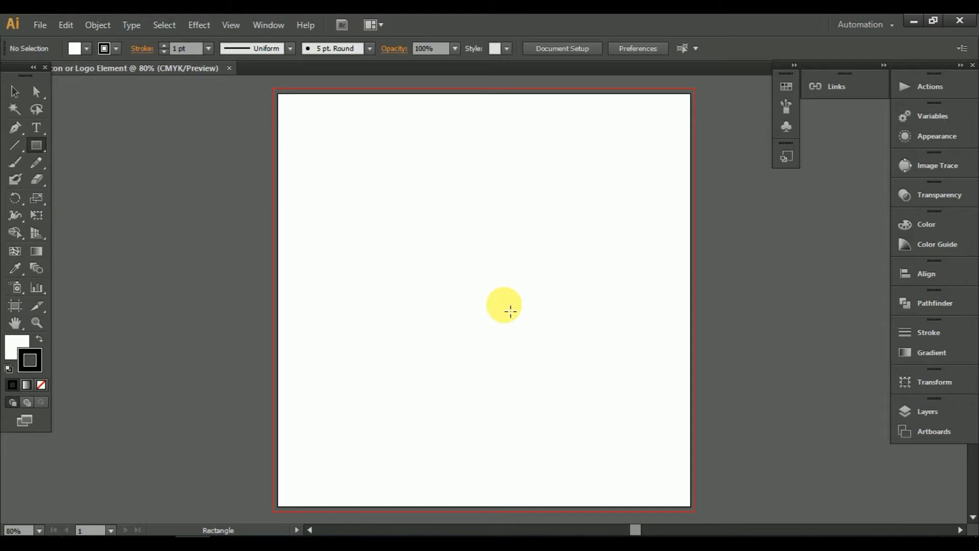
scroll(497, 275, "up", 1)
left_click_drag(552, 276, 539, 318)
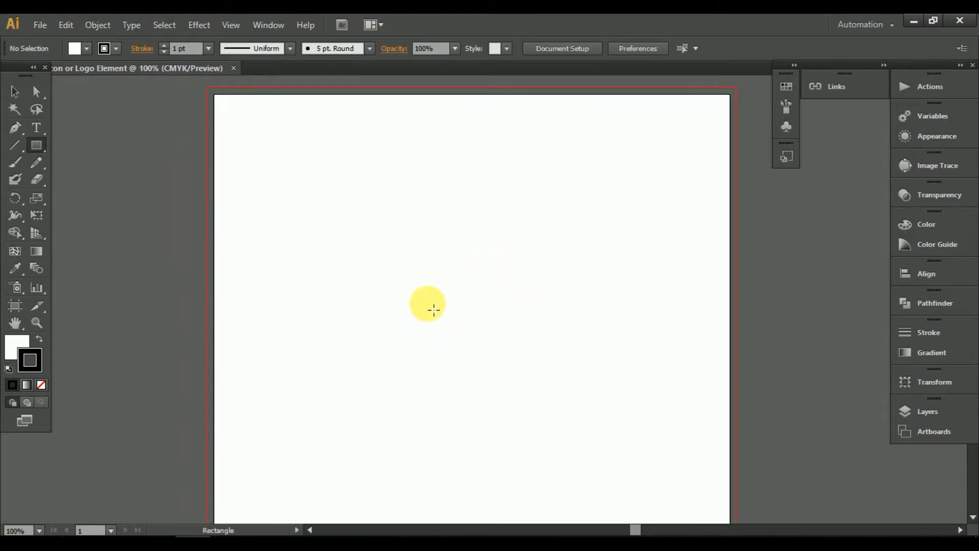
left_click_drag(452, 321, 471, 447)
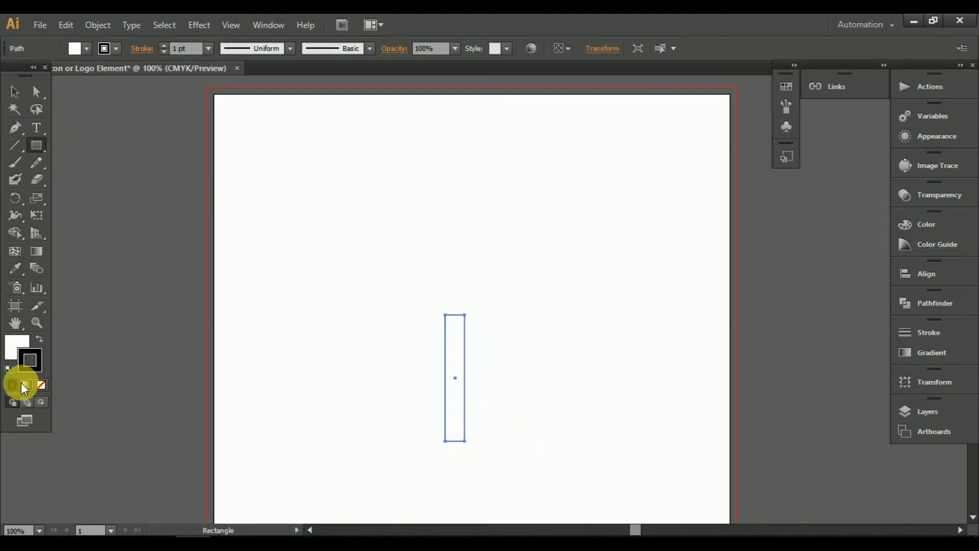
Fill the rectangle with red (C 0, M 100, Y 100, K 2.75) and remove its stroke.
left_click(10, 355)
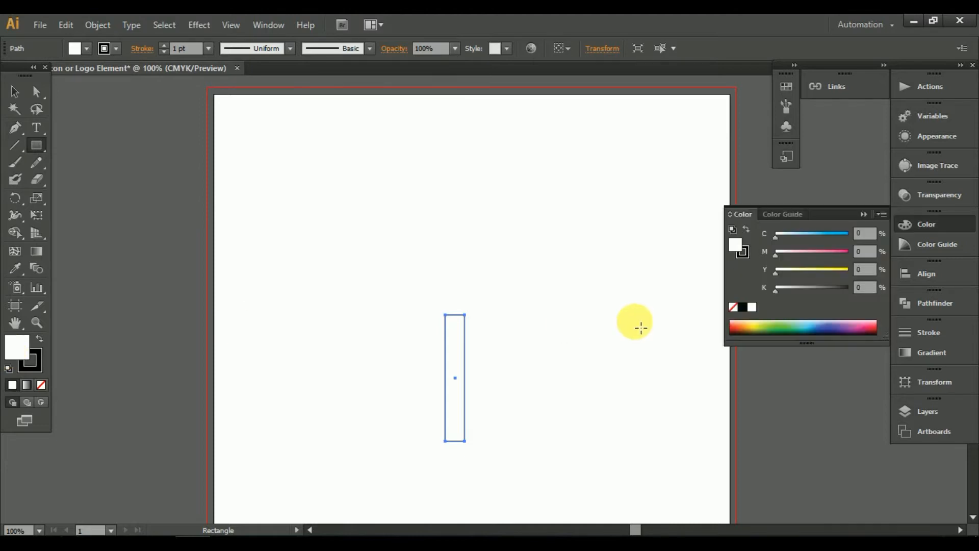
left_click(744, 330)
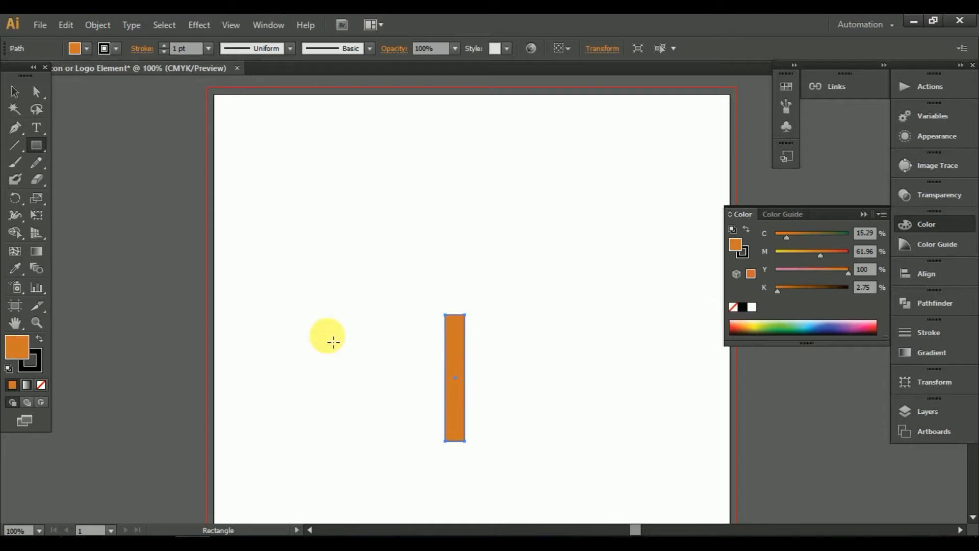
left_click(37, 369)
left_click(41, 385)
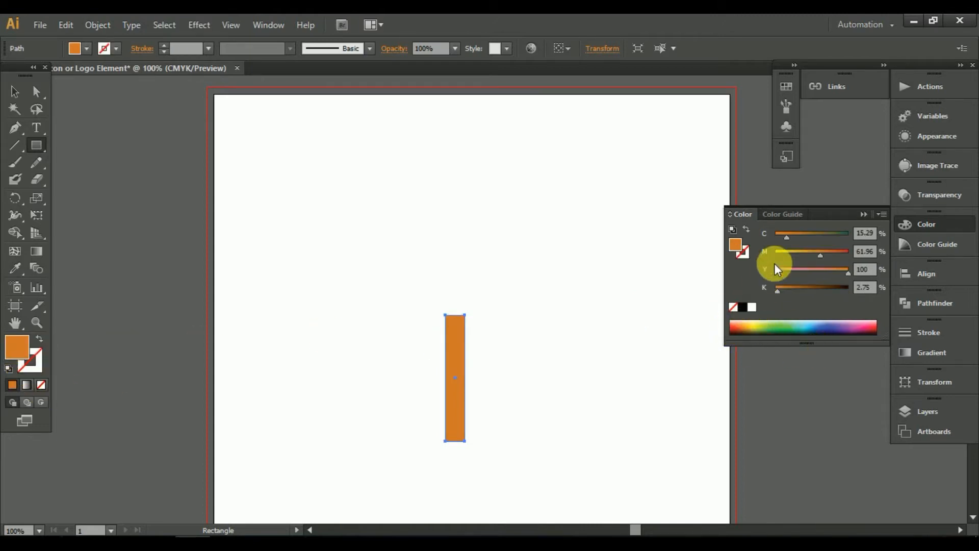
left_click_drag(829, 254, 847, 255)
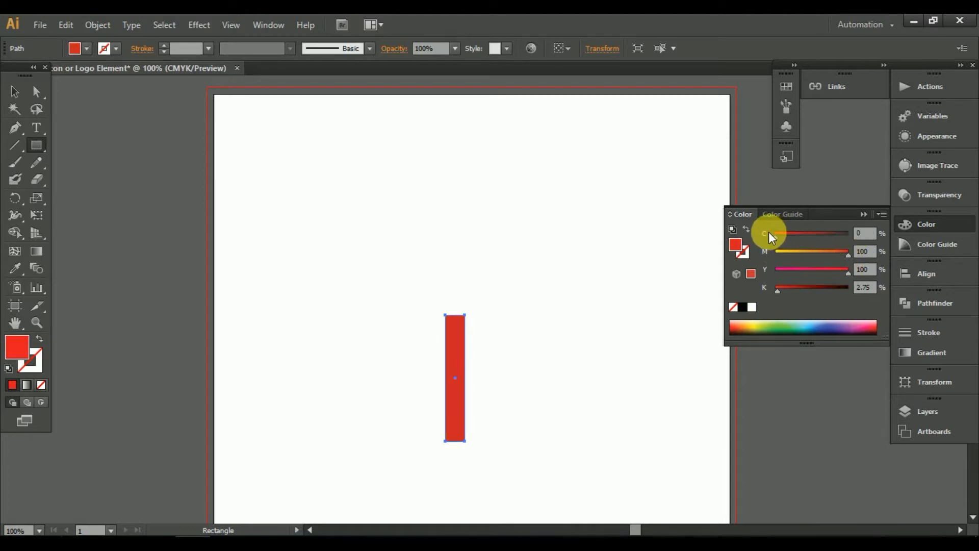
Duplicate the red rectangle twice so that three identical strips stand edge to edge.
left_click(14, 92)
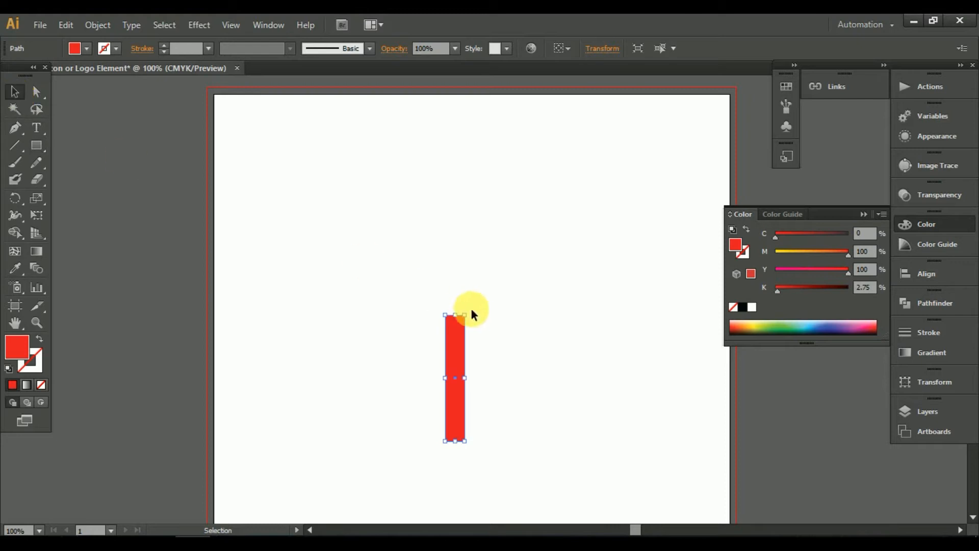
left_click(485, 329)
scroll(506, 377, "up", 2)
left_click_drag(506, 377, 541, 357)
left_click_drag(453, 343, 359, 347)
key("ctrl+d")
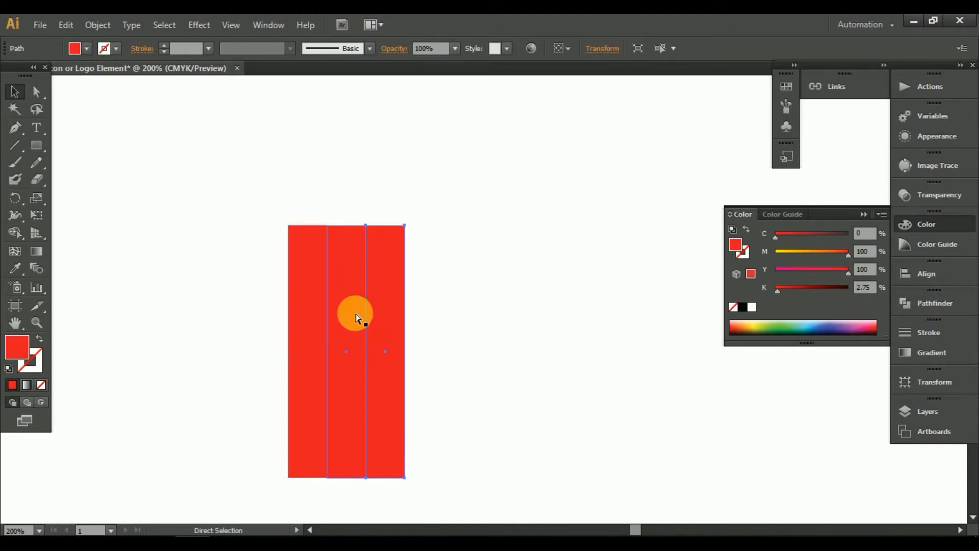
left_click(355, 317, "shift")
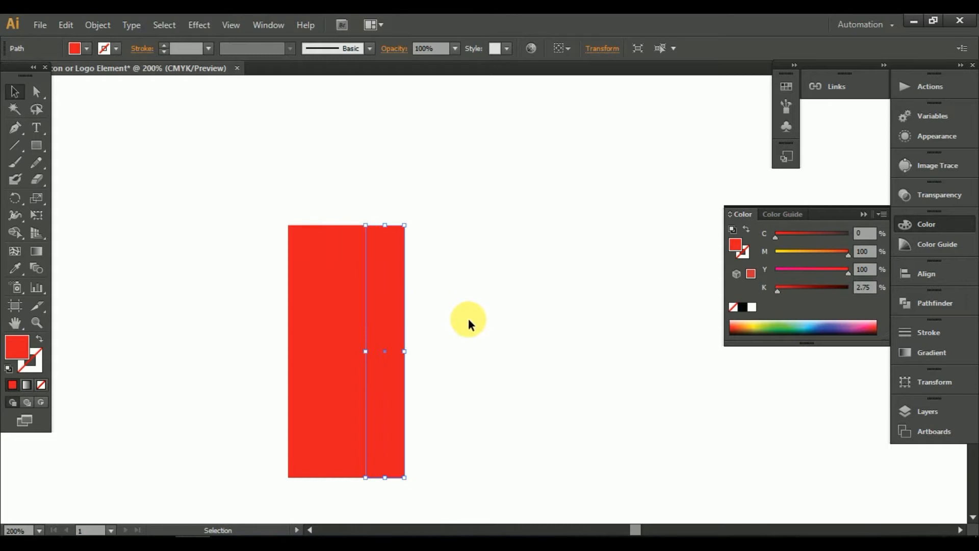
left_click_drag(469, 320, 569, 328)
left_click(560, 324)
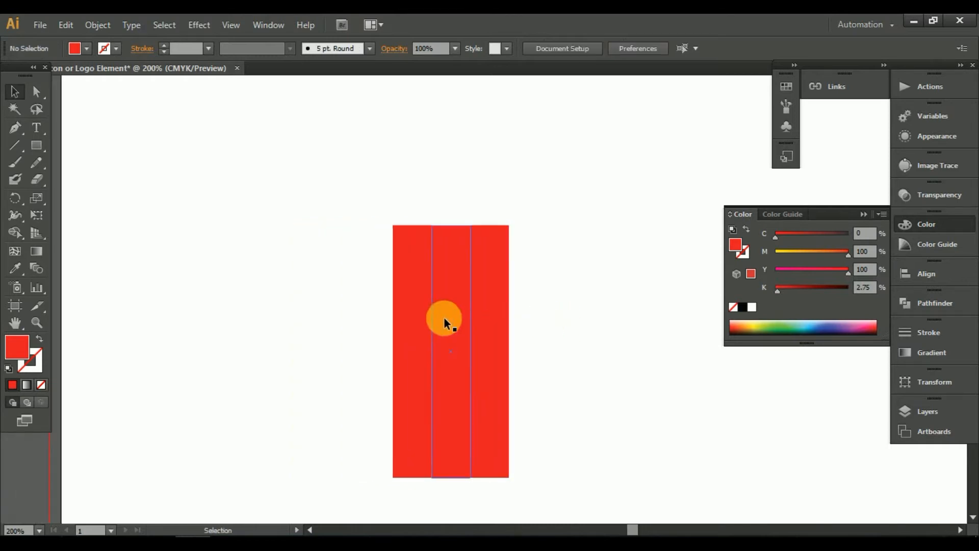
Lighten the middle strip's fill to magenta 95% and black 0%.
left_click(453, 314)
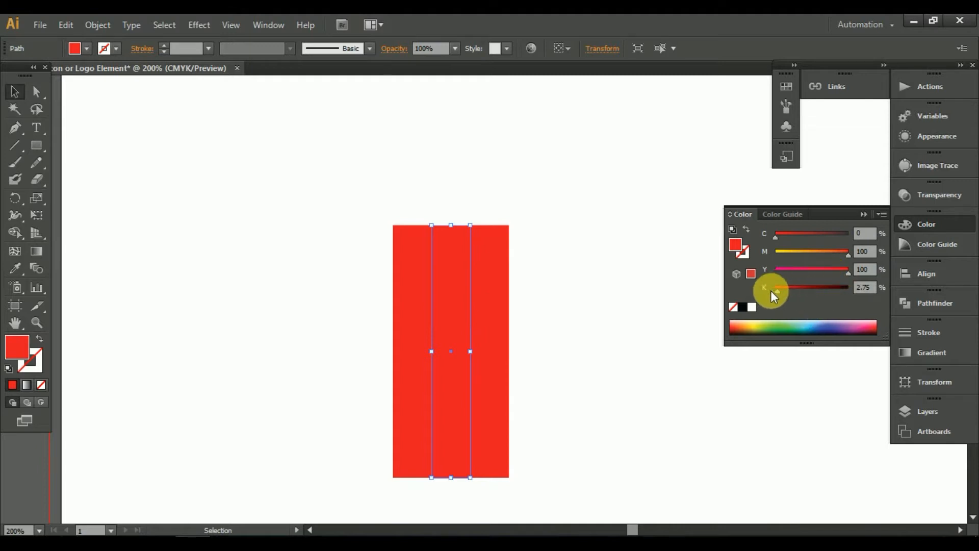
left_click_drag(779, 288, 769, 288)
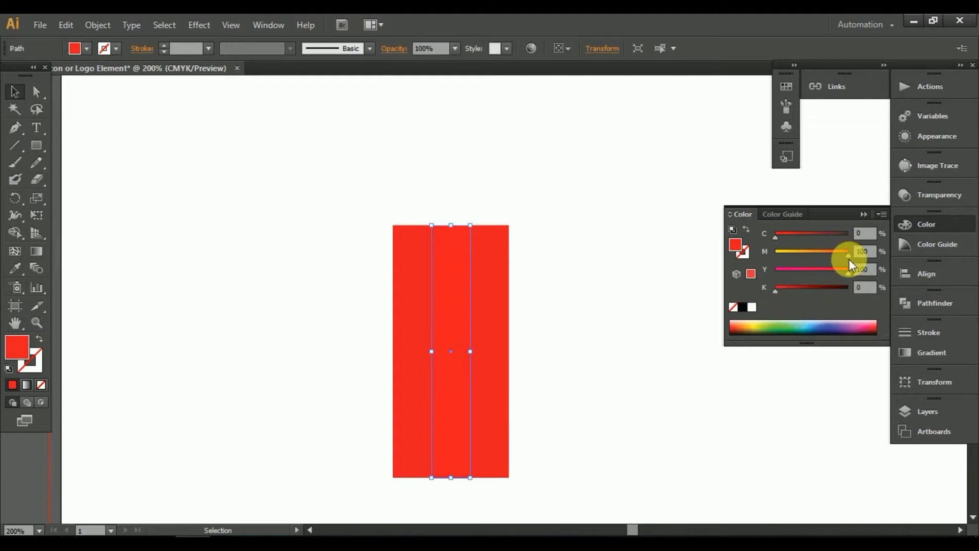
left_click_drag(849, 258, 846, 253)
Set the right strip's black to 13% and copy its color to the left strip with the Eyedropper.
left_click(492, 290)
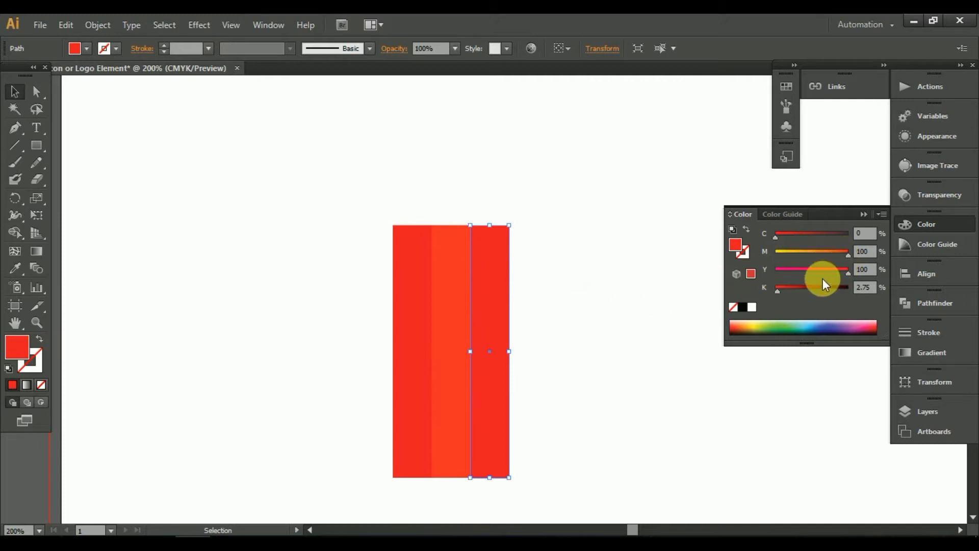
left_click_drag(780, 291, 786, 292)
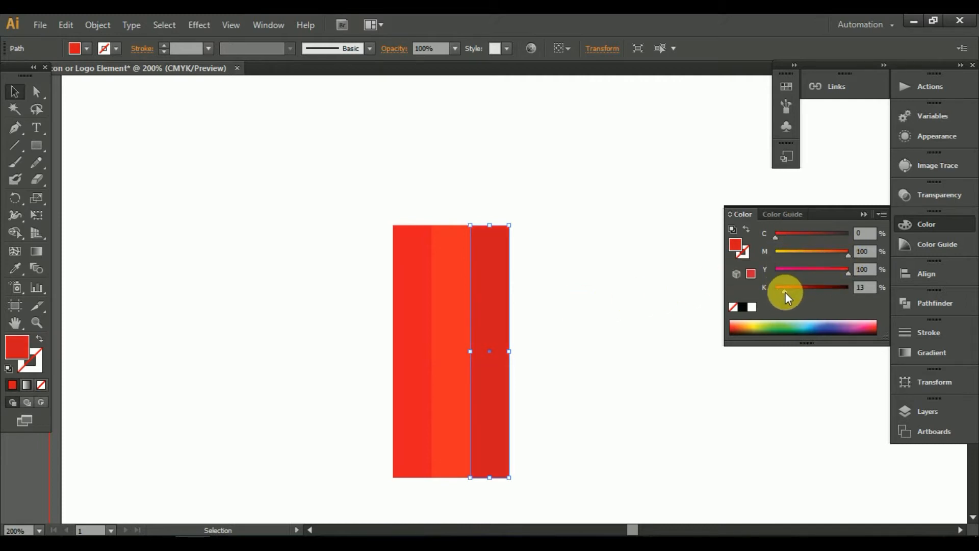
left_click(410, 310)
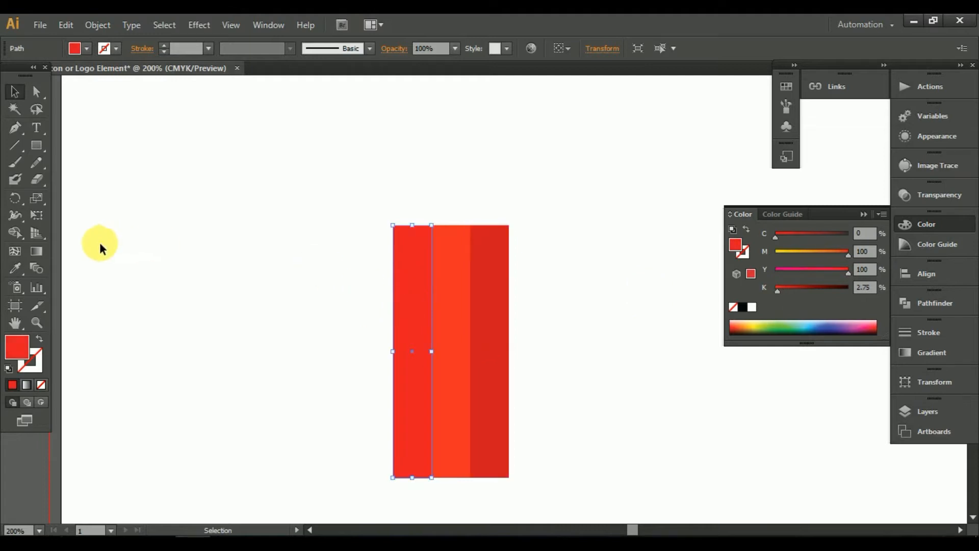
left_click(15, 268)
left_click(505, 324)
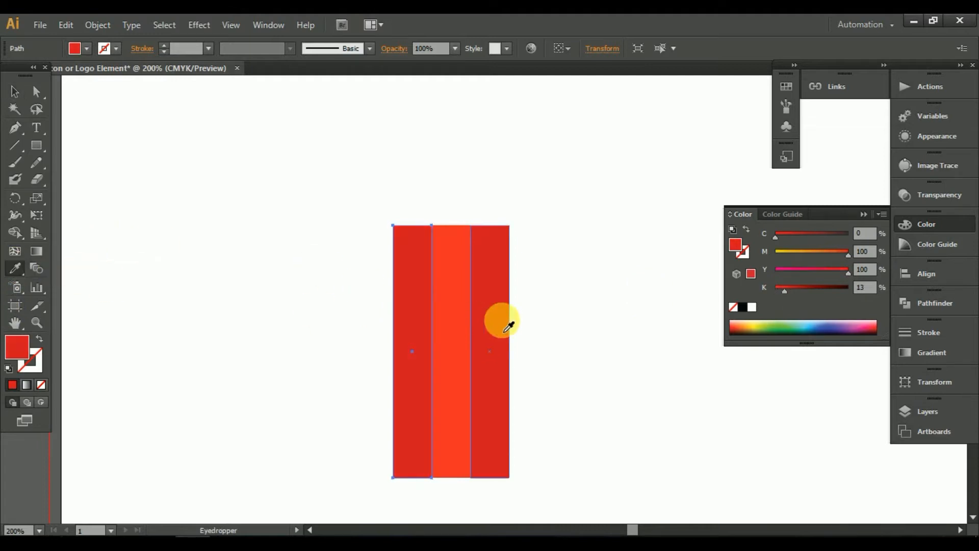
left_click(15, 95)
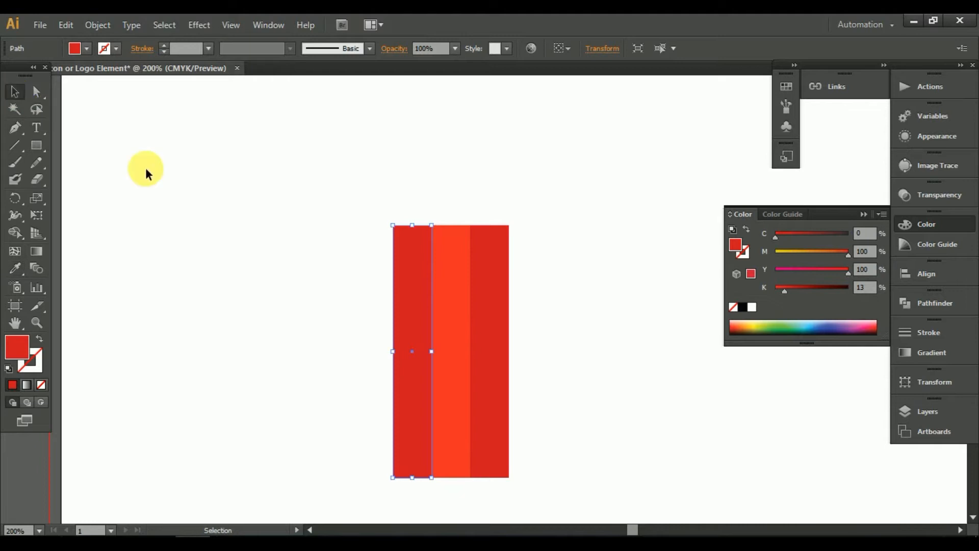
left_click(145, 169)
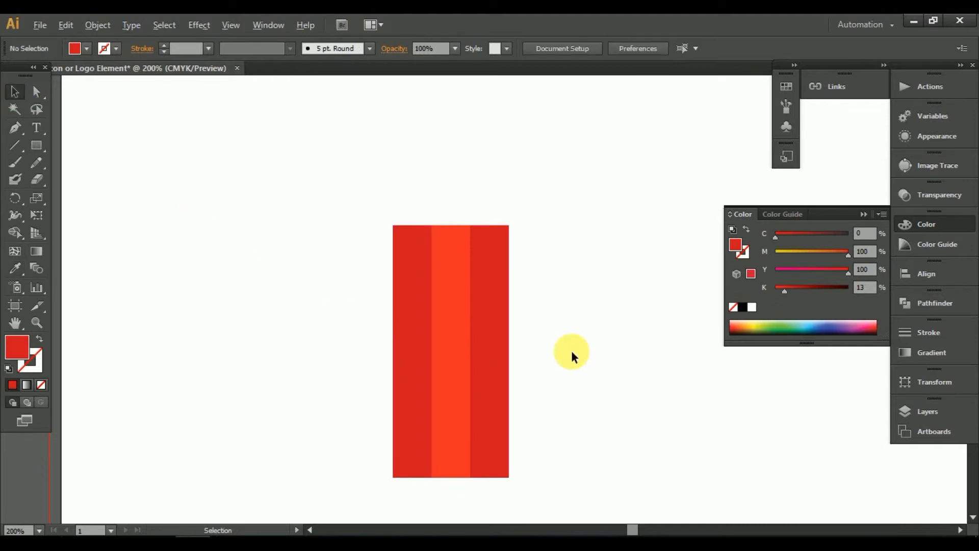
Draw a small circle in the middle strip's orange-red just above the strips with the Ellipse tool.
scroll(571, 350, "down", 4)
scroll(571, 351, "up", 3)
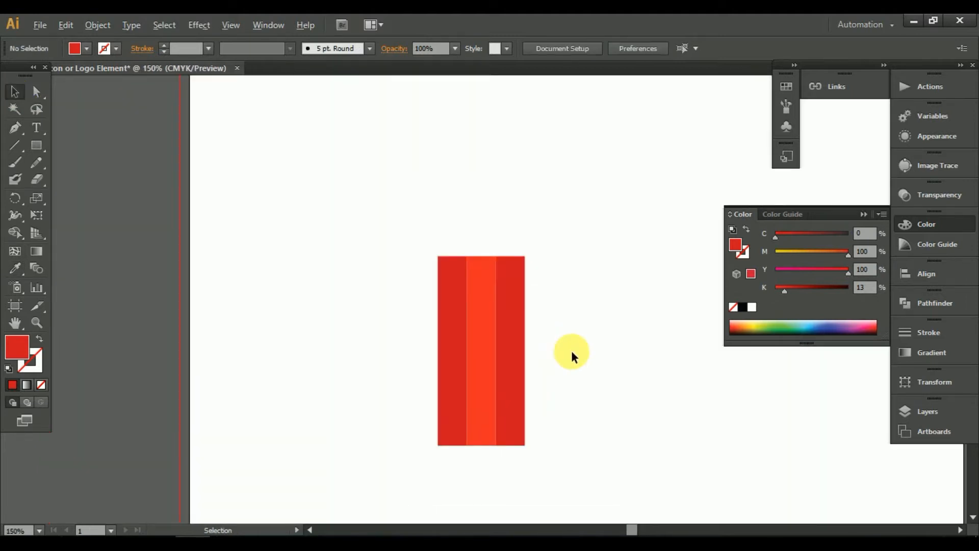
scroll(571, 350, "up", 1)
left_click(439, 327)
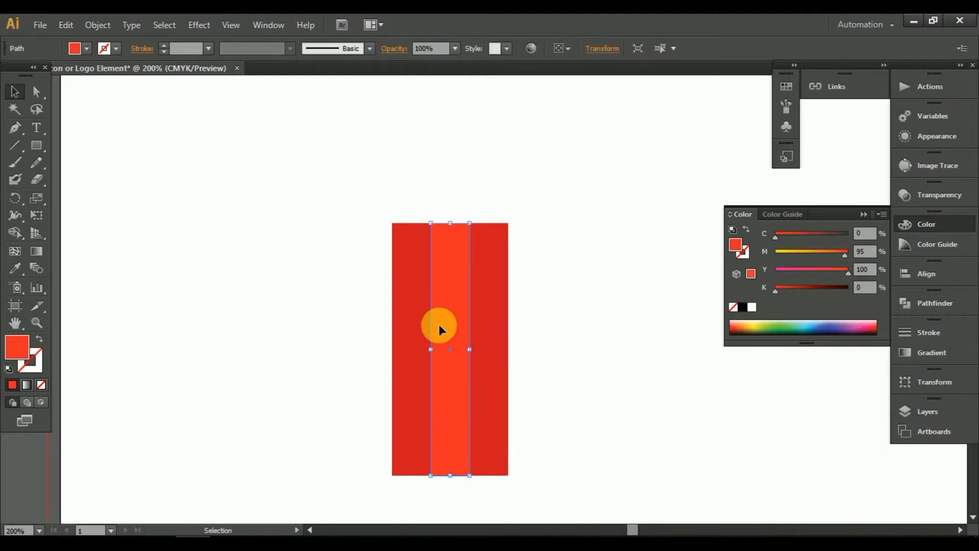
left_click_drag(321, 290, 646, 391)
scroll(591, 361, "down", 1)
scroll(587, 344, "down", 2)
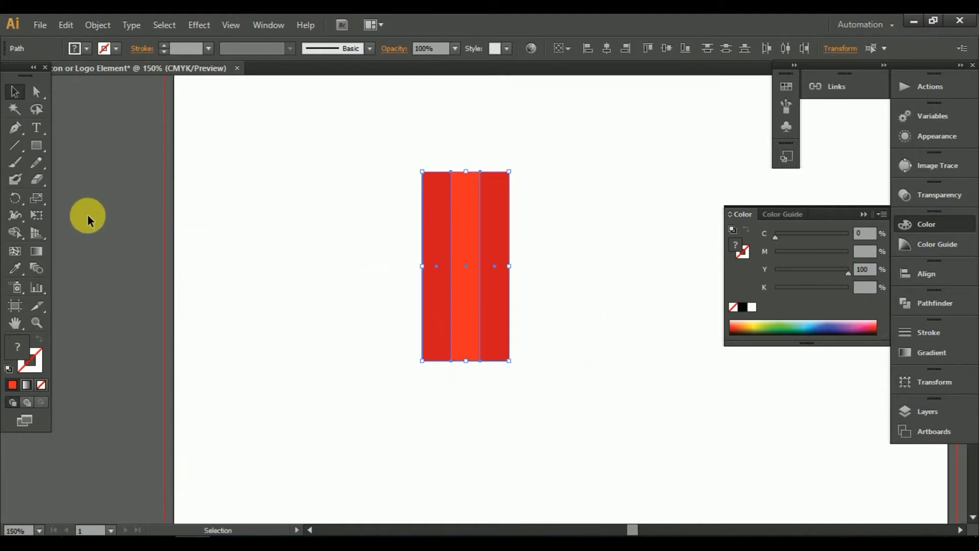
left_click_drag(34, 151, 74, 176)
left_click_drag(301, 343, 397, 331)
left_click(15, 92)
scroll(396, 359, "up", 4)
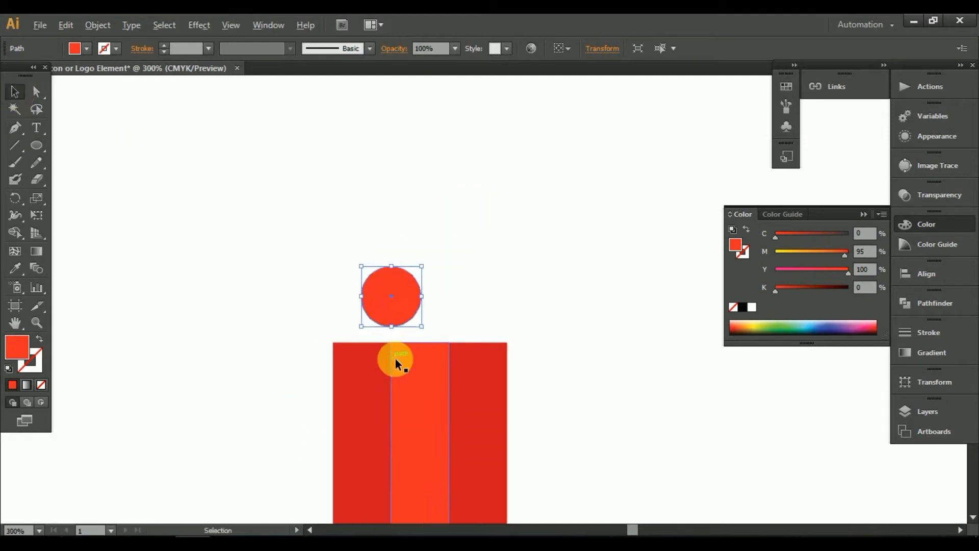
Move the circle onto the top end of the left strip and scale it to the strip's width.
left_click_drag(422, 273, 348, 328)
scroll(365, 360, "up", 2)
scroll(366, 360, "up", 1)
left_click_drag(331, 281, 429, 347)
left_click_drag(329, 280, 349, 296)
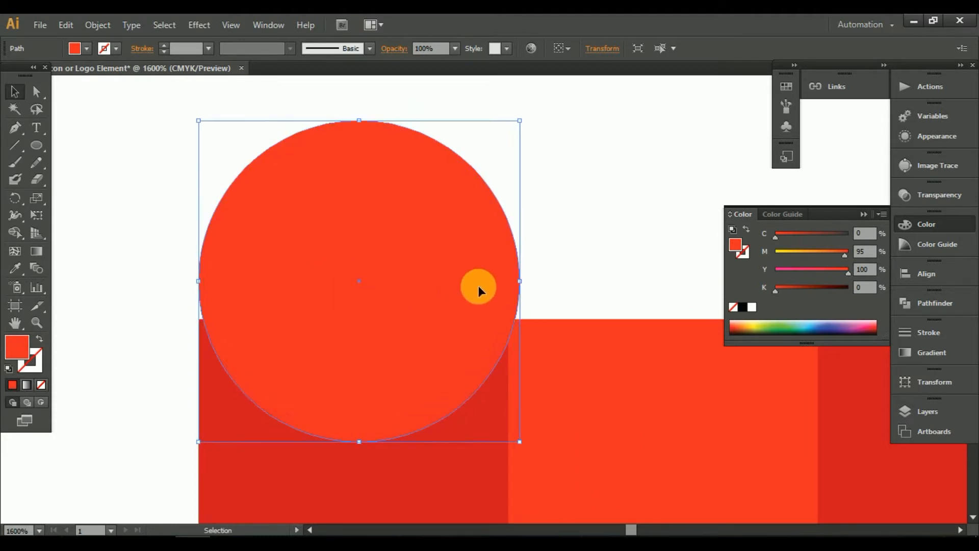
left_click_drag(525, 289, 509, 282)
left_click(524, 279)
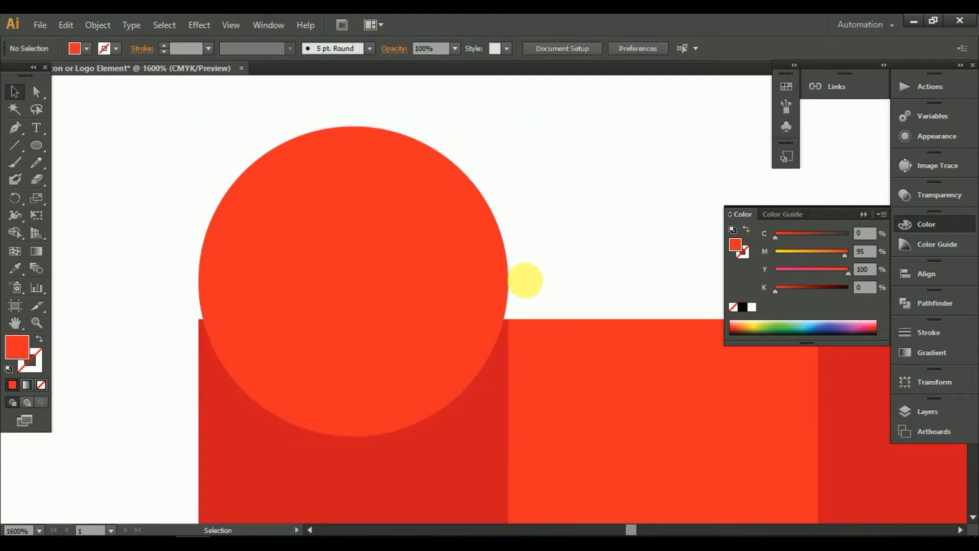
Enlarge the circle slightly so it reaches just past both side edges of the left strip.
left_click(438, 288)
scroll(297, 306, "up", 2)
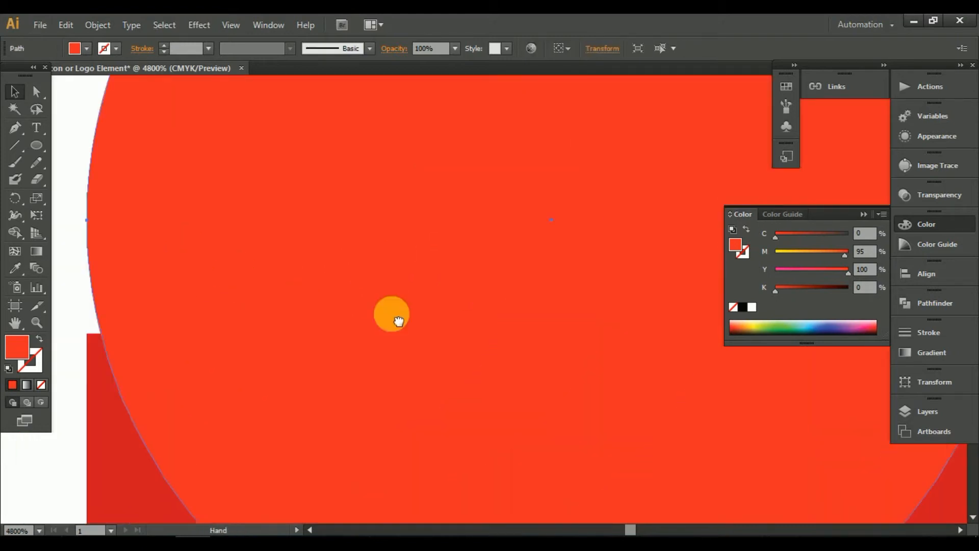
left_click_drag(238, 280, 509, 319)
left_click_drag(431, 287, 415, 291)
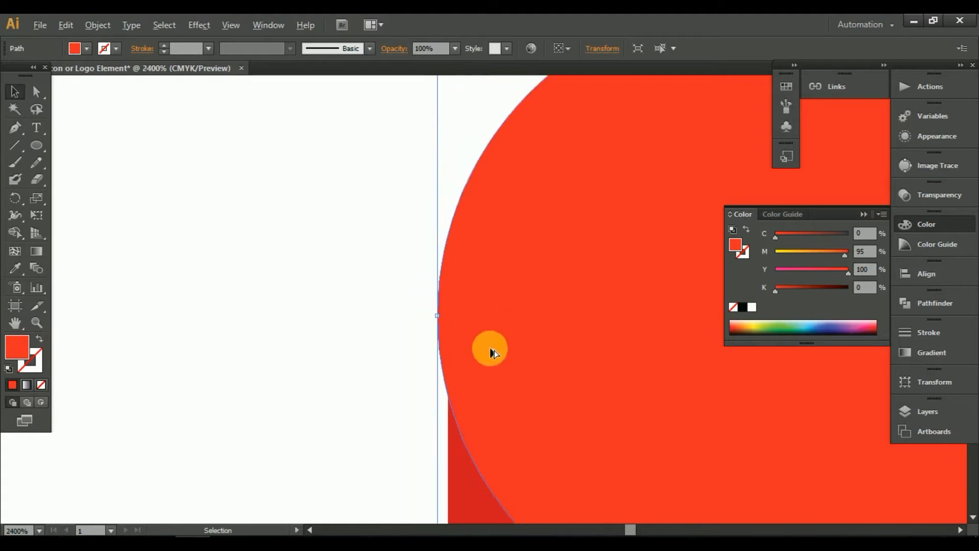
scroll(494, 350, "down", 3)
left_click_drag(614, 375, 389, 361)
scroll(497, 341, "up", 2)
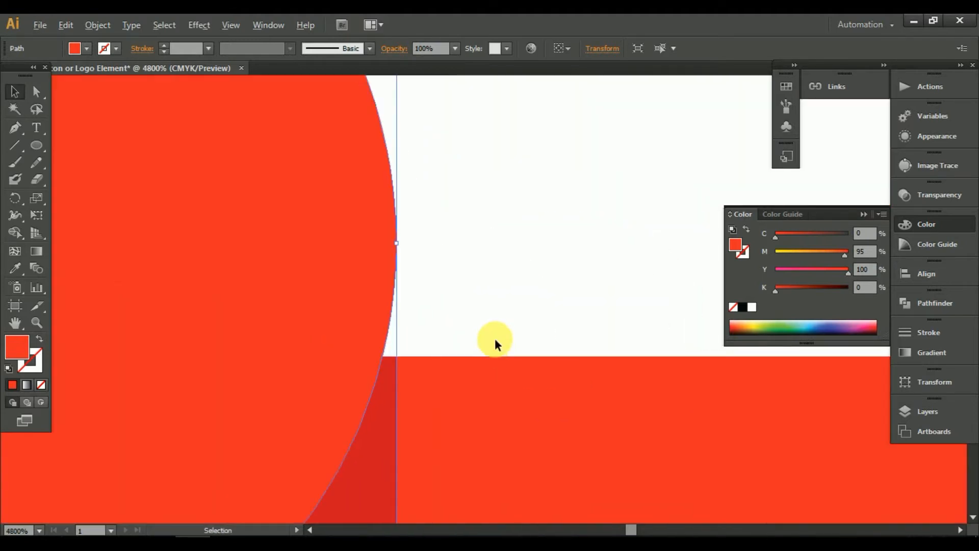
left_click_drag(403, 250, 411, 247)
scroll(444, 263, "down", 2)
scroll(444, 258, "down", 2)
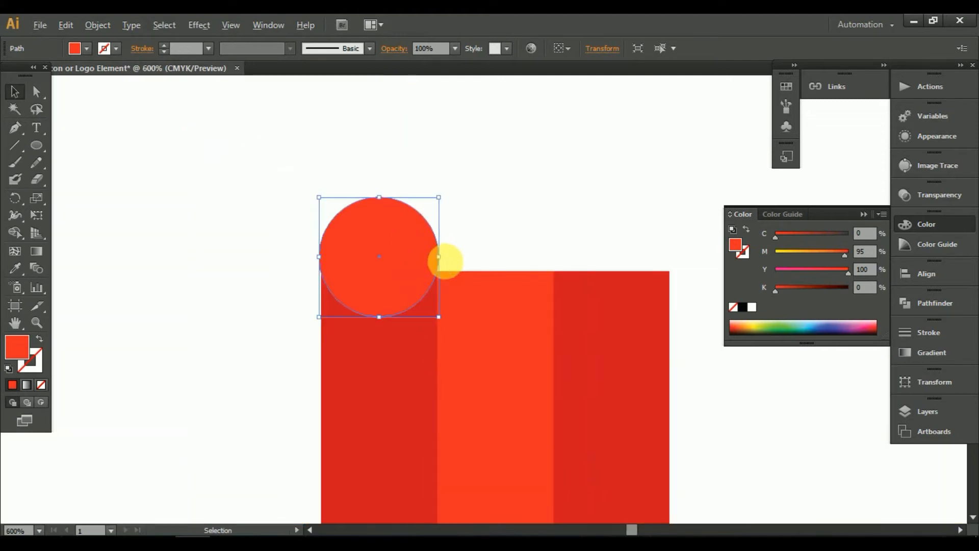
Copy the circle onto the top ends of the middle and right strips, level with the first one.
left_click_drag(328, 293, 553, 310)
scroll(426, 321, "up", 5)
scroll(432, 298, "down", 4)
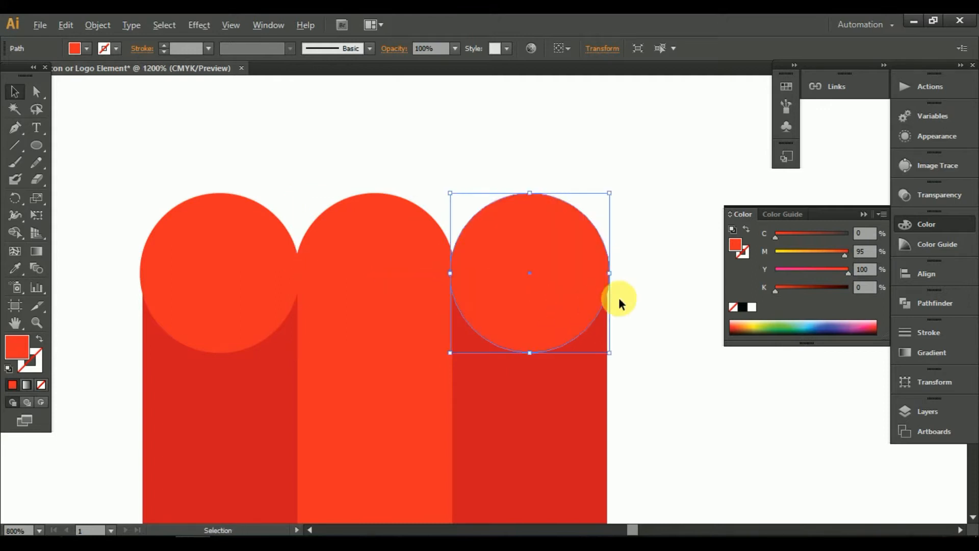
Select the strips and circles together and recolour the strip sections below the circles orange-red as separate shapes with the Shape Builder tool.
scroll(619, 298, "up", 5)
left_click(573, 289)
mouse_move(492, 241)
left_mouse_down()
mouse_move(459, 236)
mouse_move(488, 238)
left_mouse_up()
scroll(587, 267, "down", 6)
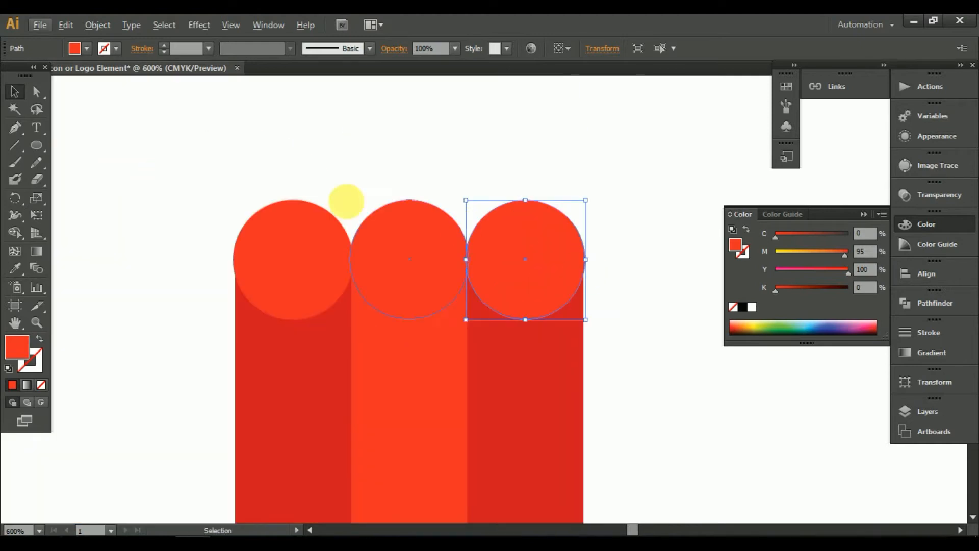
left_click_drag(596, 322, 613, 317)
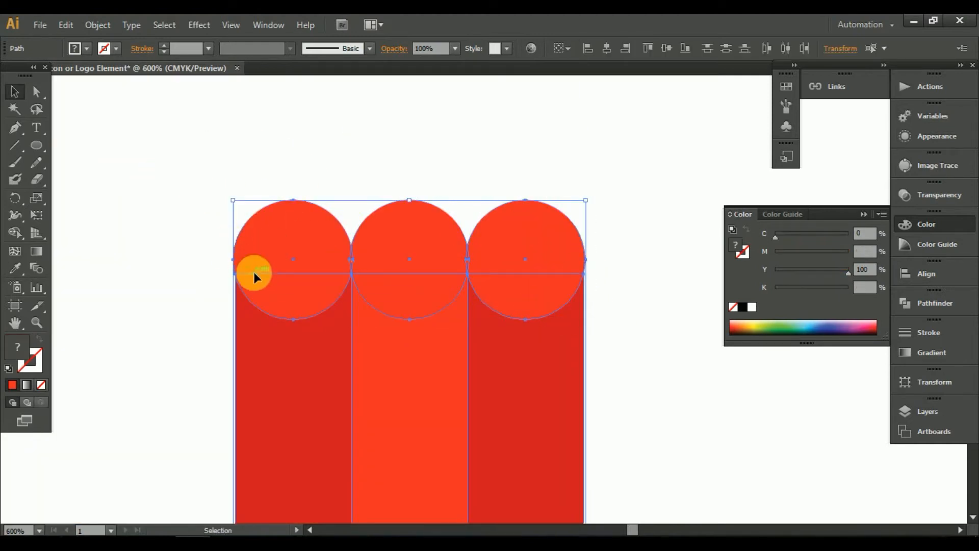
left_click(15, 232)
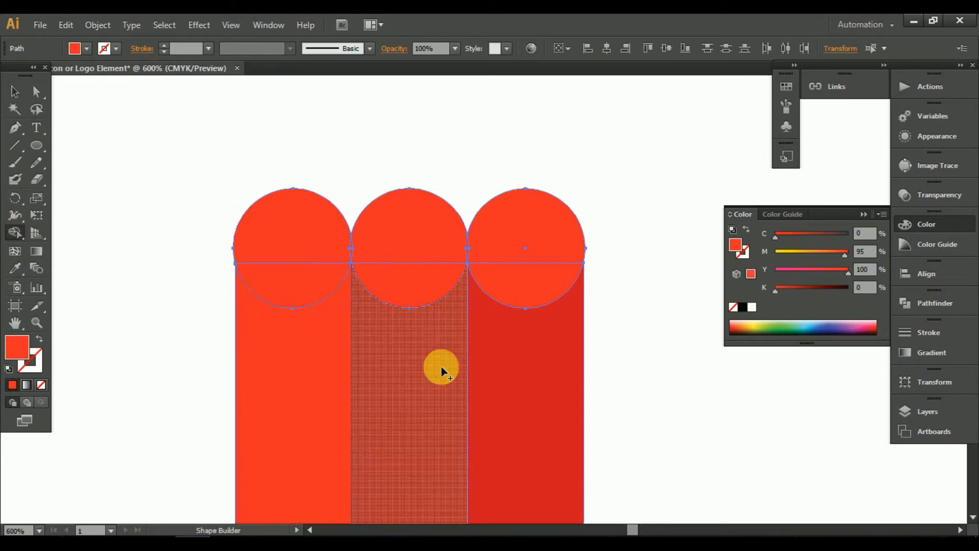
left_click(521, 371)
left_click(15, 93)
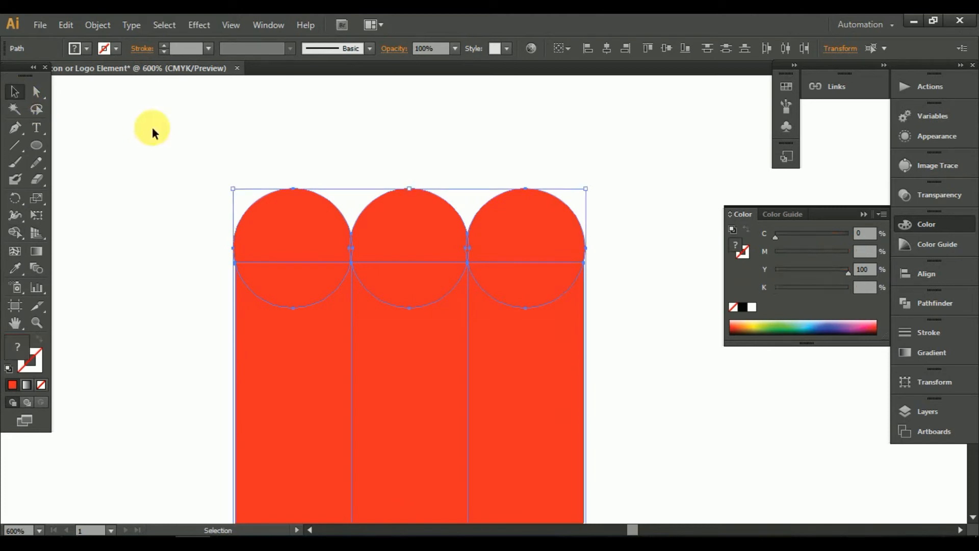
Delete the circle pieces and the rounded strip ends beneath them so each of the three strips has a concave top.
left_click(302, 228)
key("Delete")
left_click(315, 267)
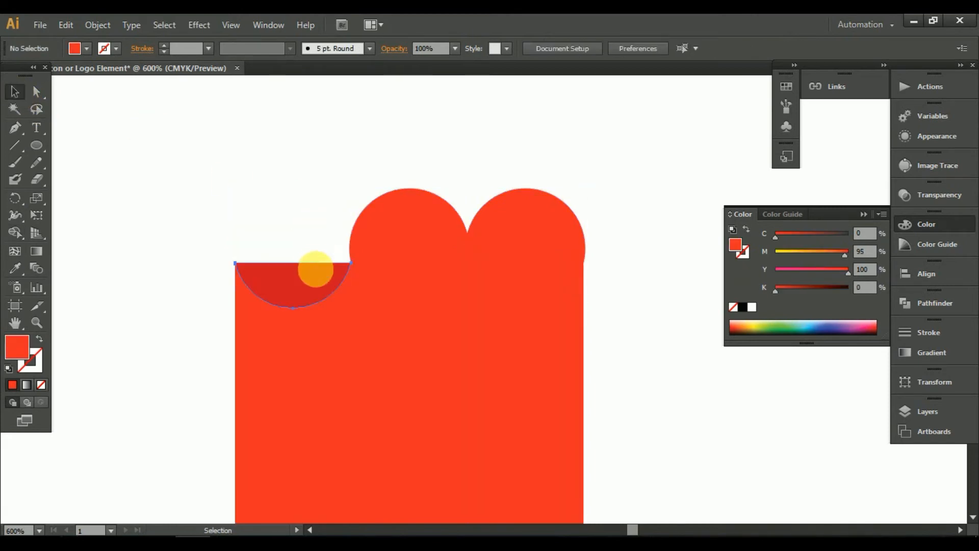
key("Delete")
left_click(402, 228)
key("Delete")
left_click(520, 231)
key("Delete")
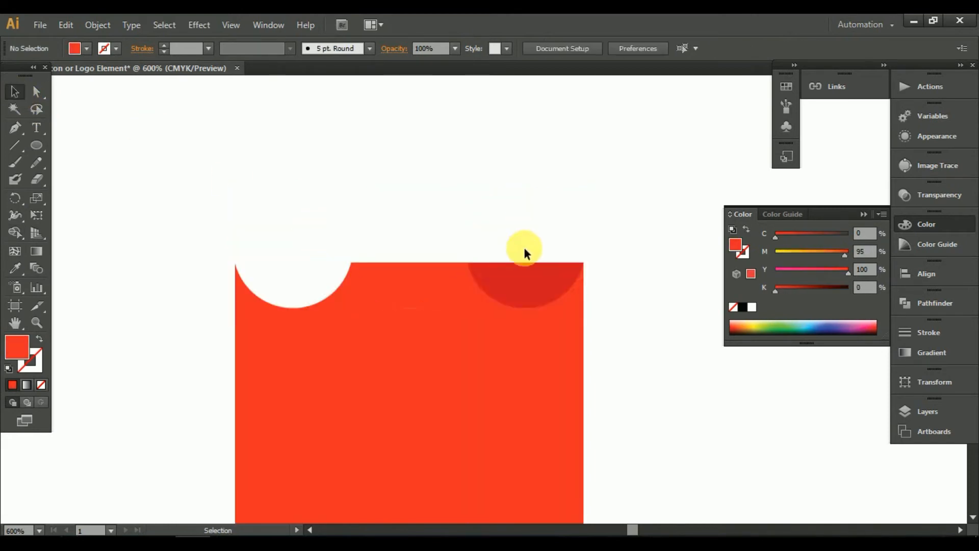
left_click(531, 283)
key("Delete")
left_click(417, 272)
key("Delete")
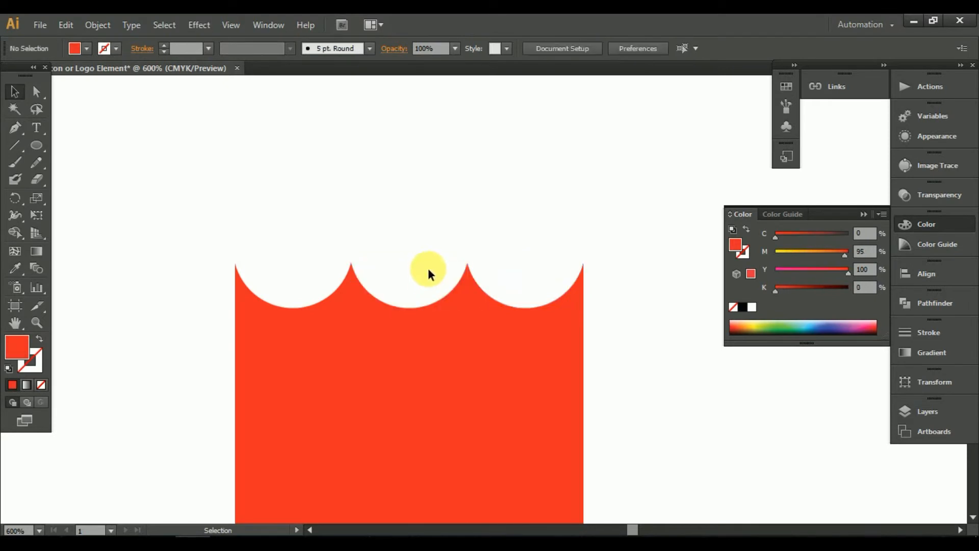
Select all three strips and move them together to the right, close to the middle of the artboard, and deselect them.
scroll(424, 269, "down", 4)
scroll(424, 271, "up", 3)
left_click_drag(509, 280, 510, 306)
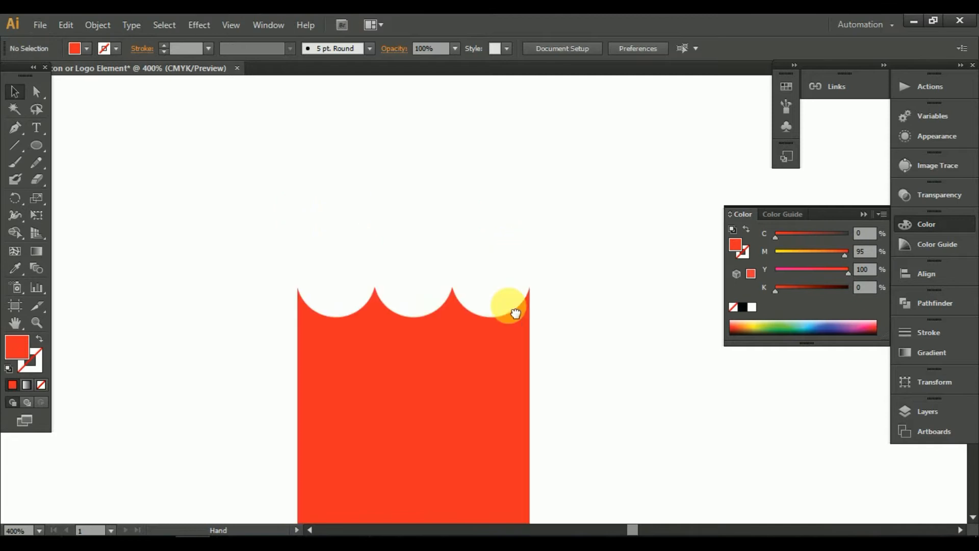
scroll(453, 300, "down", 1)
scroll(453, 301, "down", 4)
scroll(464, 360, "up", 2)
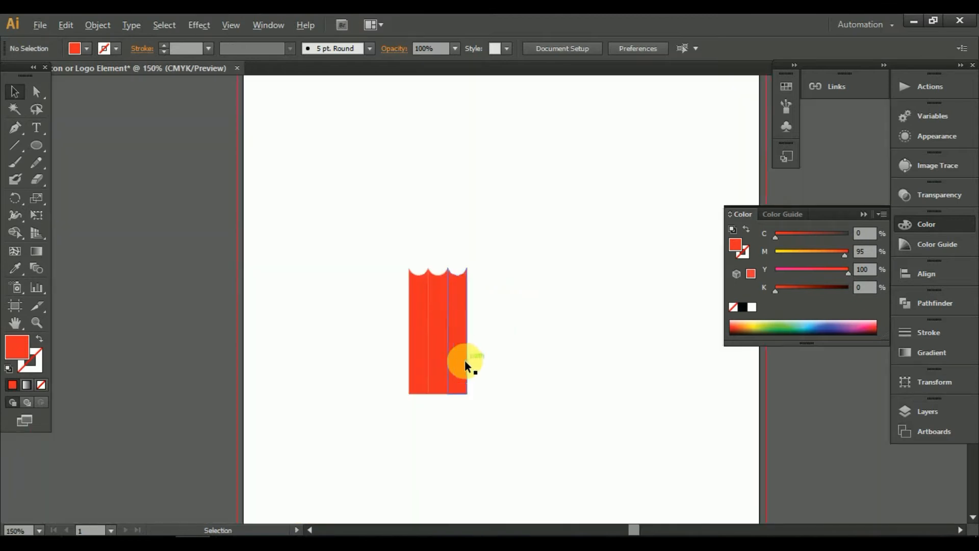
left_click_drag(520, 343, 514, 348)
left_click(15, 91)
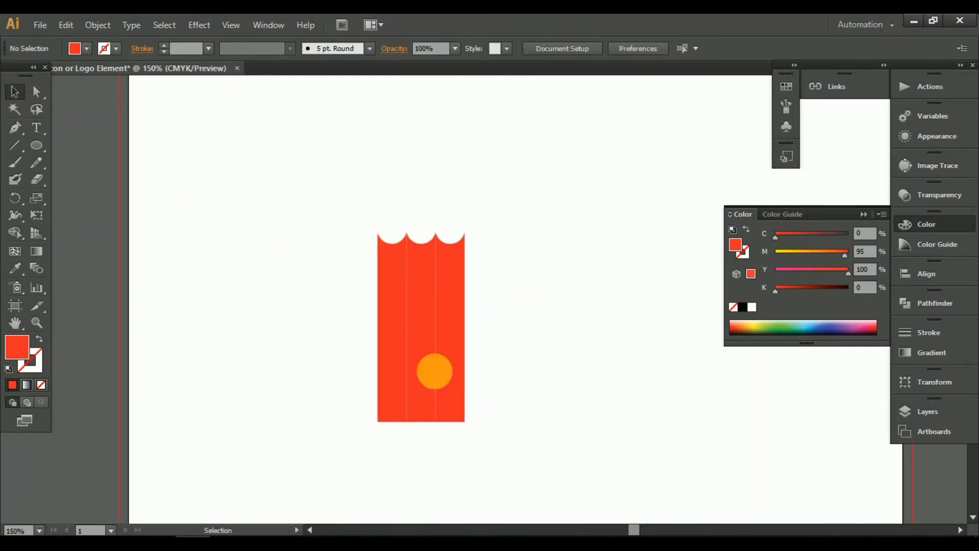
left_click_drag(512, 444, 283, 147)
left_click_drag(616, 339, 466, 347)
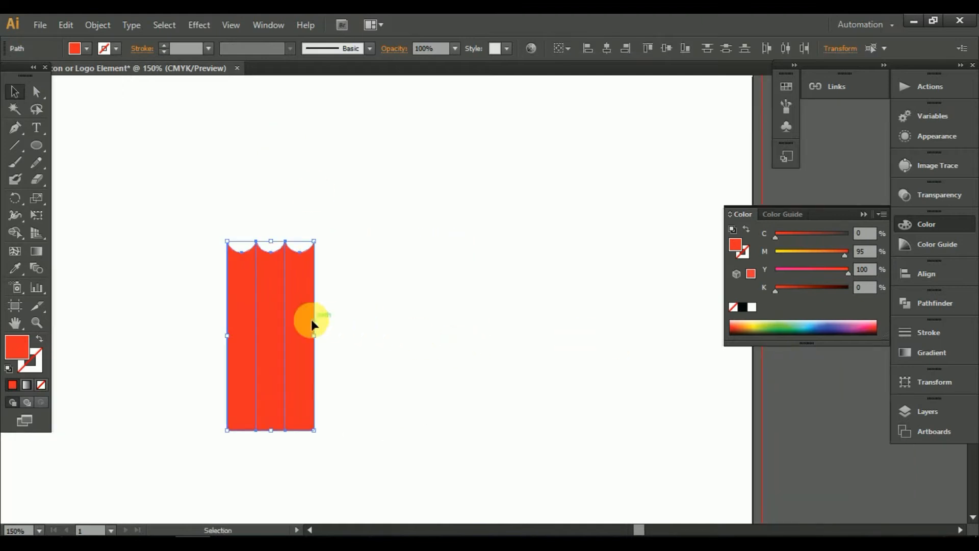
left_click_drag(308, 320, 387, 322)
left_click(470, 320)
left_click_drag(437, 274, 588, 268)
Select the middle strip, show the rulers and place a vertical guide through the strip's centre.
scroll(560, 329, "up", 1)
scroll(560, 329, "up", 2)
left_click_drag(543, 225, 575, 391)
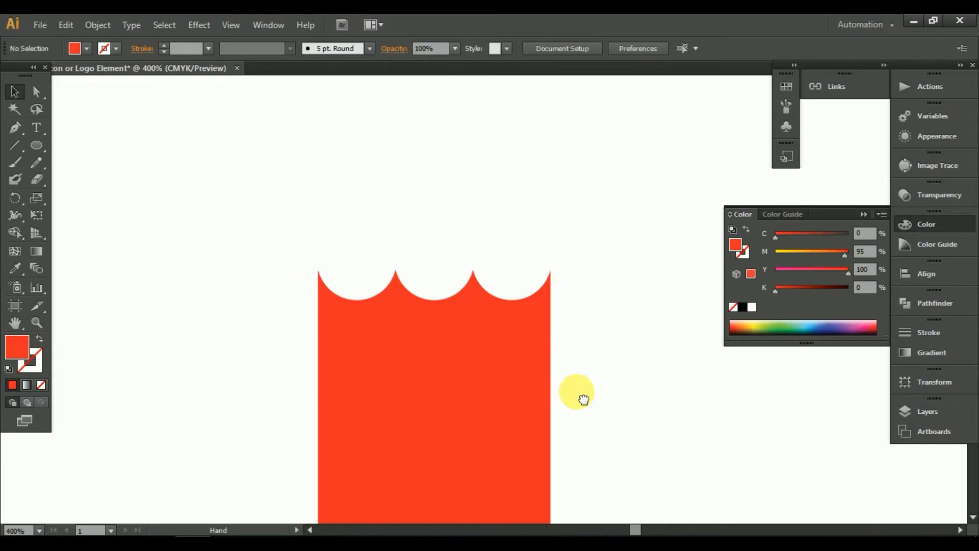
scroll(406, 308, "up", 1)
scroll(406, 309, "down", 1)
left_click_drag(414, 250, 420, 284)
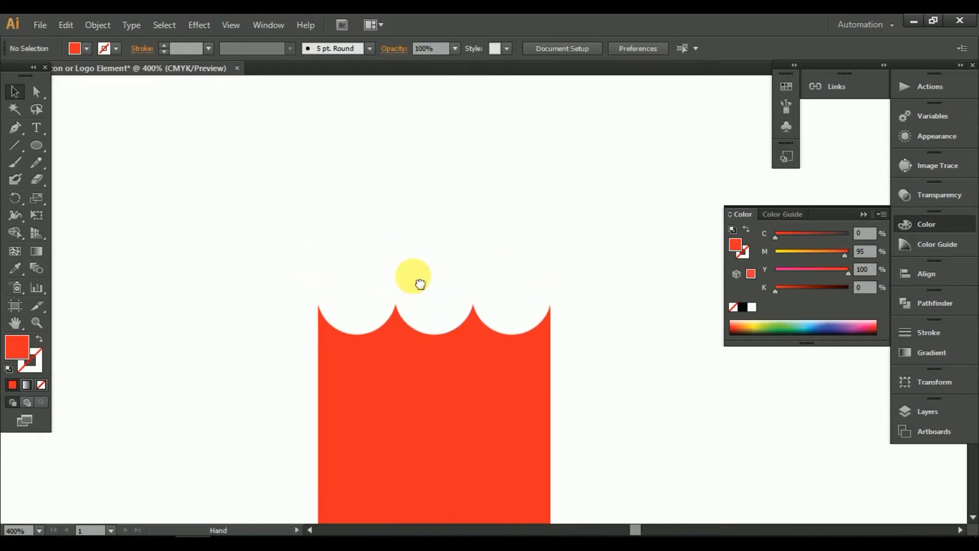
left_click(452, 364)
left_click_drag(461, 250, 466, 286)
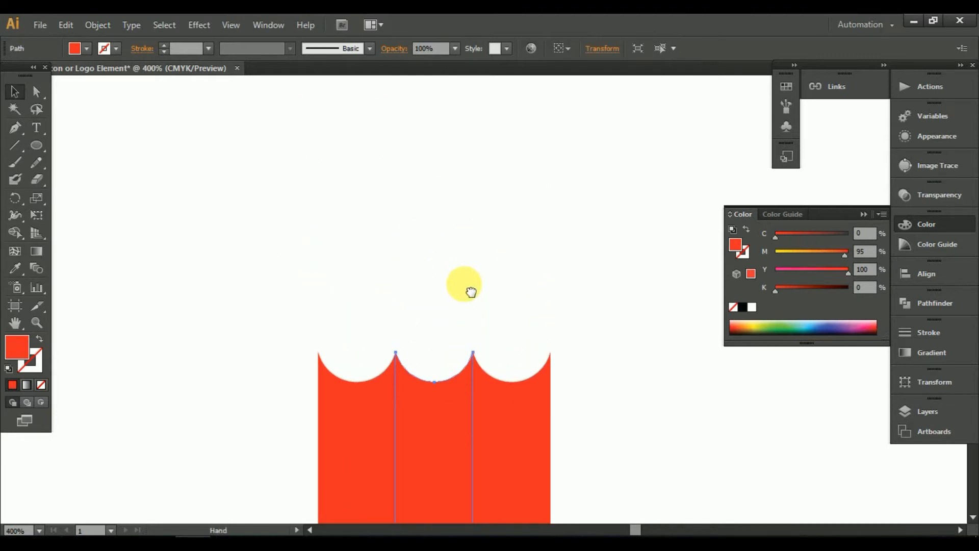
key("ctrl+r")
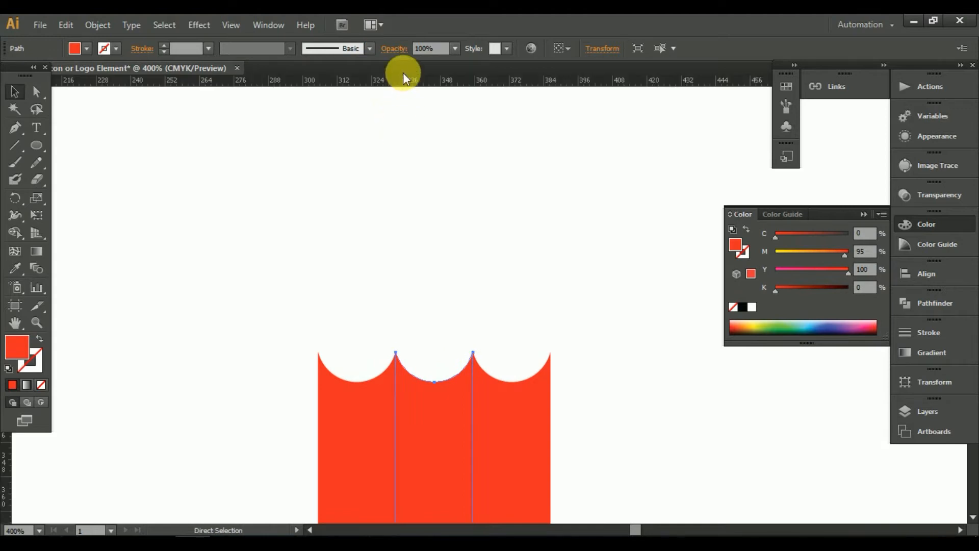
left_click_drag(418, 78, 434, 352)
key("alt")
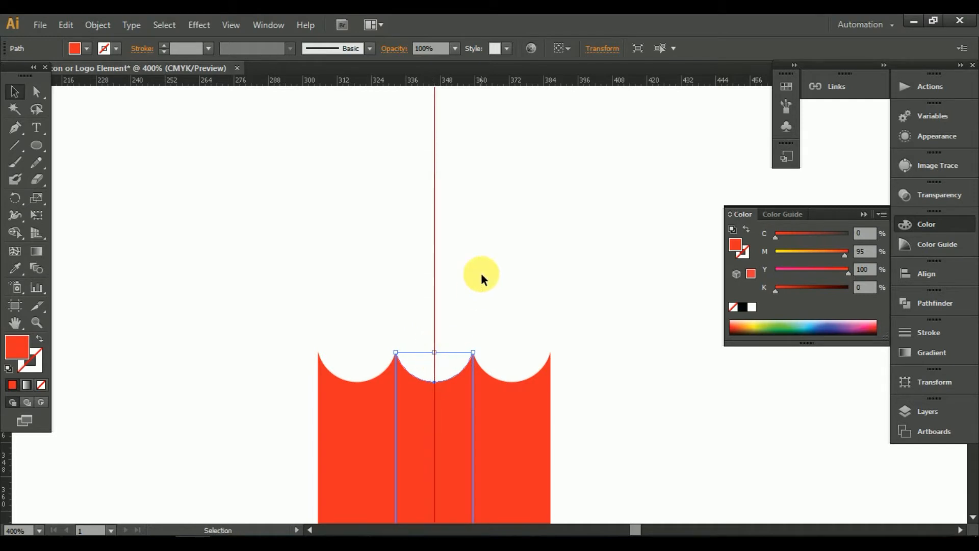
Place vertical guides on the outer side edges of the left and right strips.
scroll(482, 273, "up", 3)
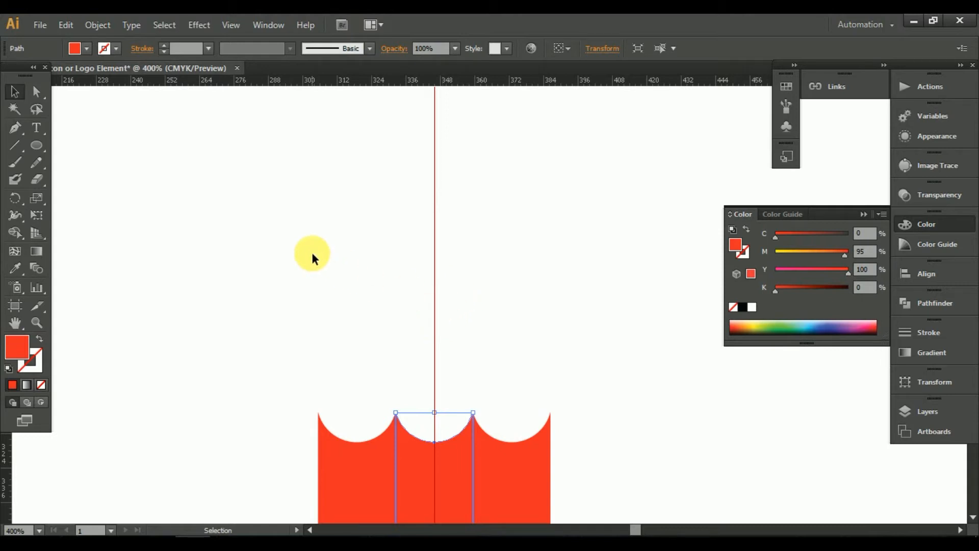
left_click_drag(287, 82, 317, 412)
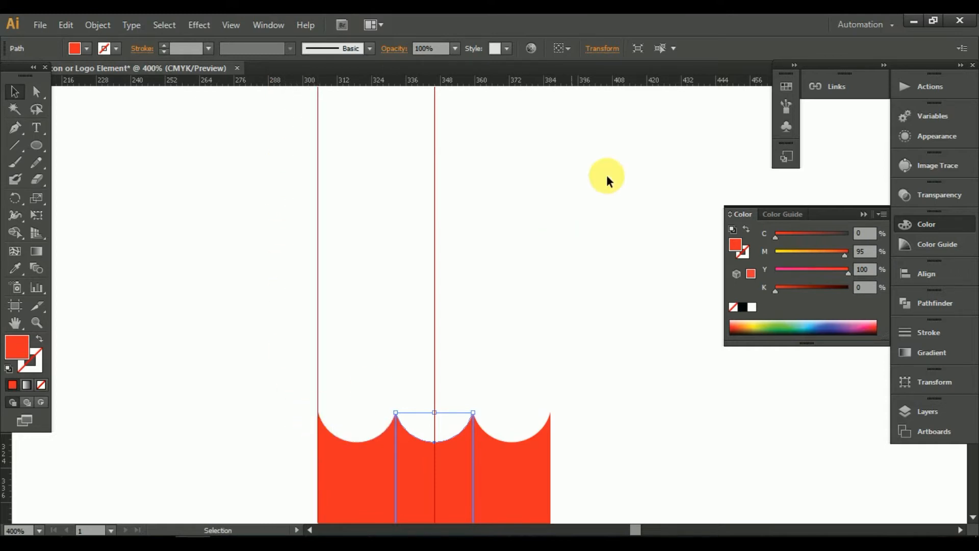
left_click_drag(565, 81, 552, 411)
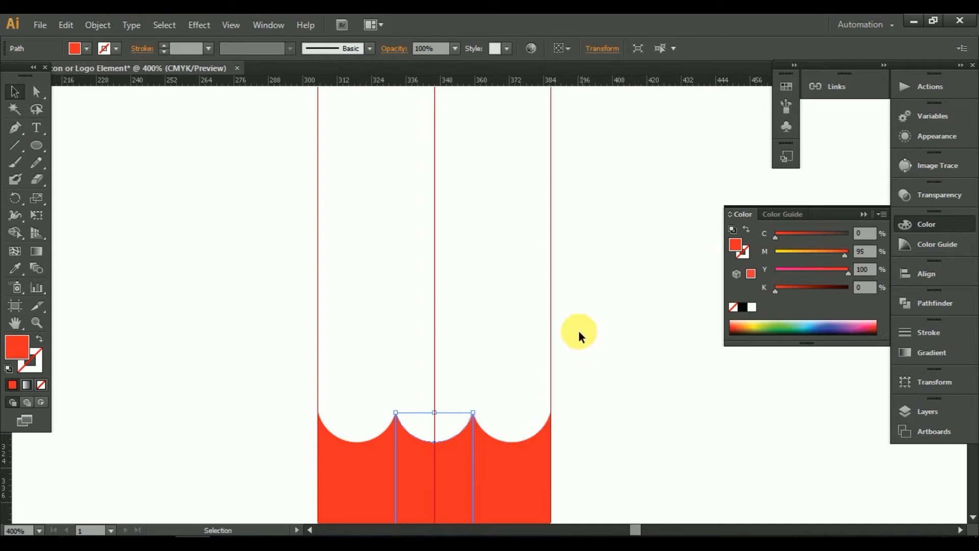
Place vertical guides on both side edges of the middle strip.
left_click(478, 282)
left_click_drag(478, 281, 526, 333)
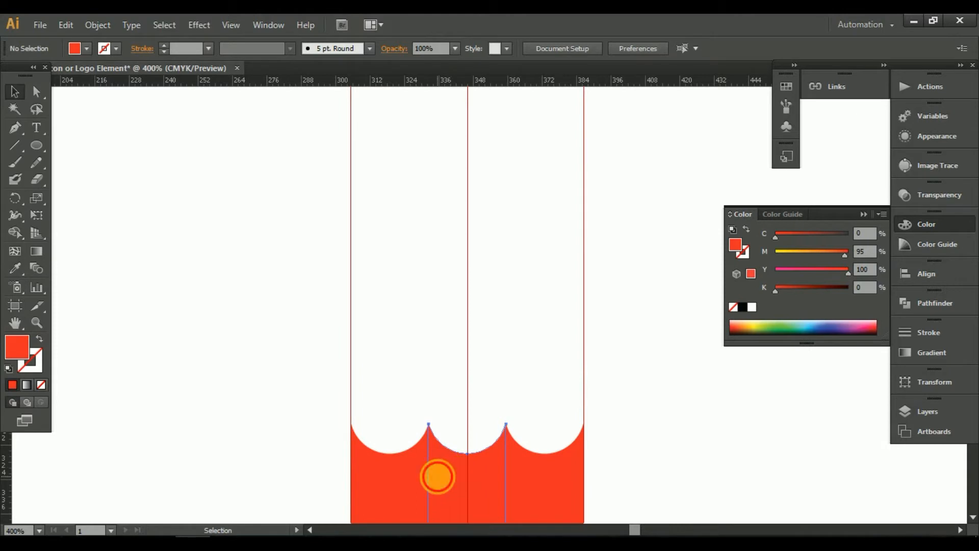
left_click(438, 477)
left_click_drag(510, 392, 507, 427)
left_click_drag(433, 92, 429, 428)
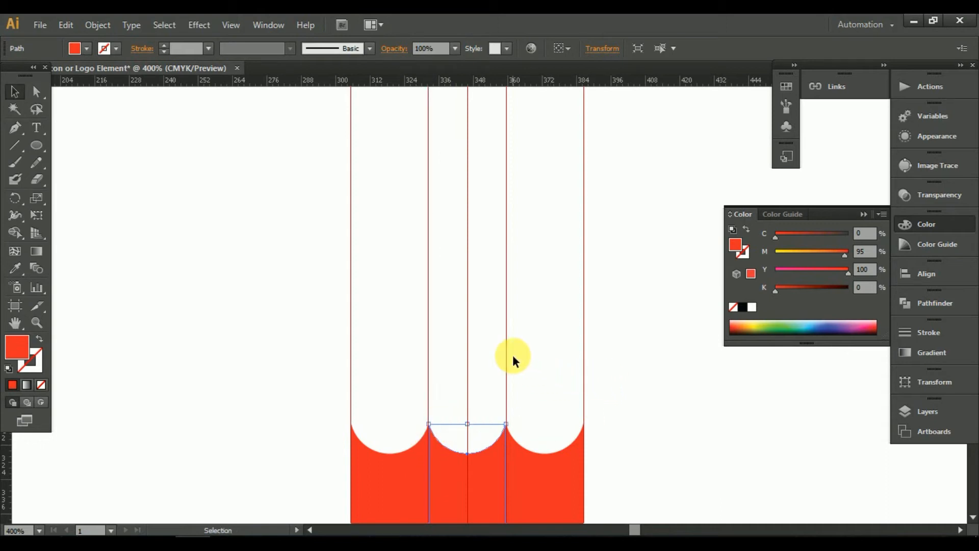
Place a horizontal guide across the vertical guides some distance above the strips' pointed tips, and deselect the middle strip.
scroll(516, 357, "up", 3)
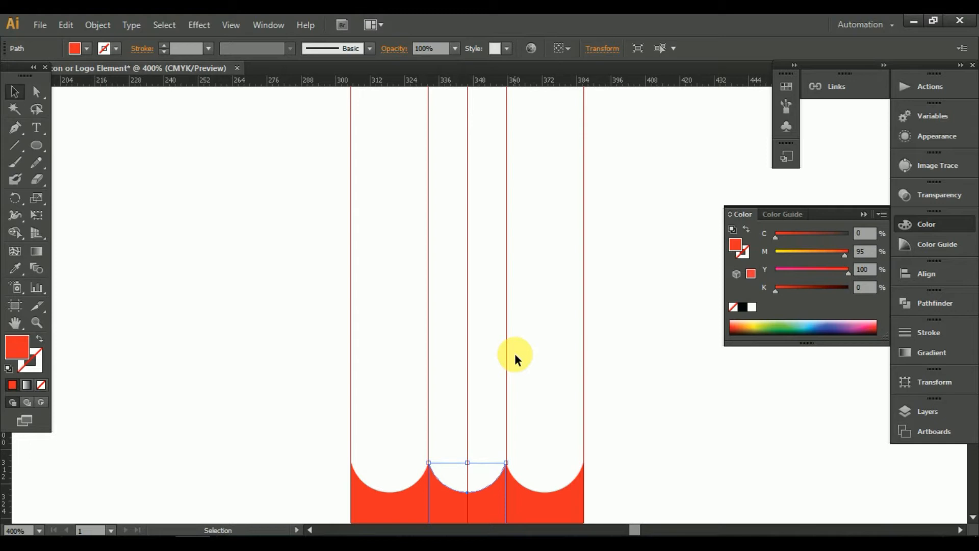
scroll(515, 353, "up", 1)
left_click_drag(464, 81, 472, 318)
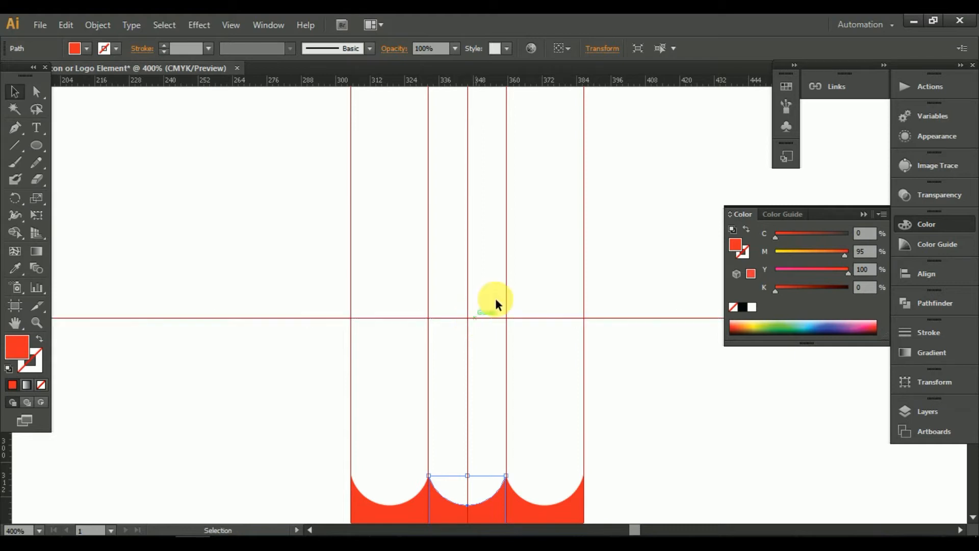
scroll(344, 277, "down", 4)
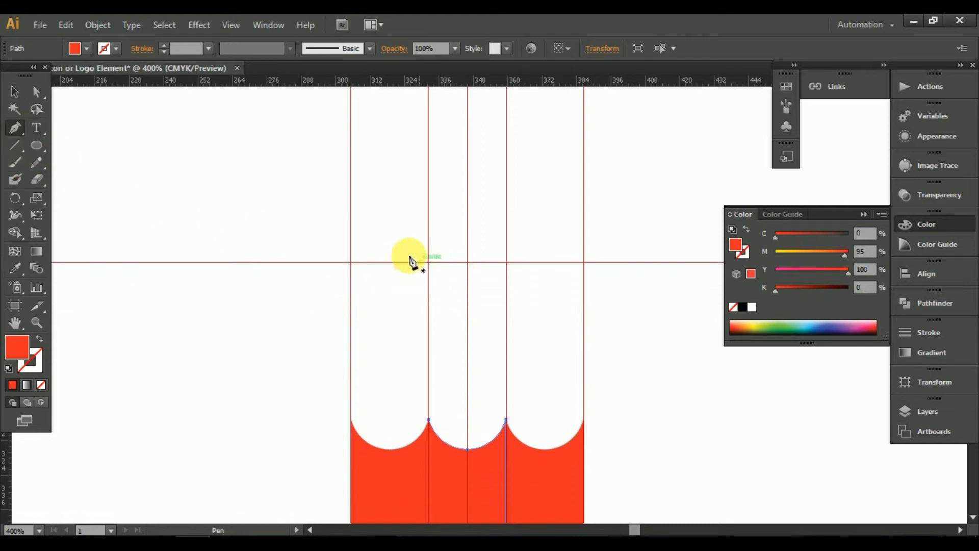
left_click(61, 96)
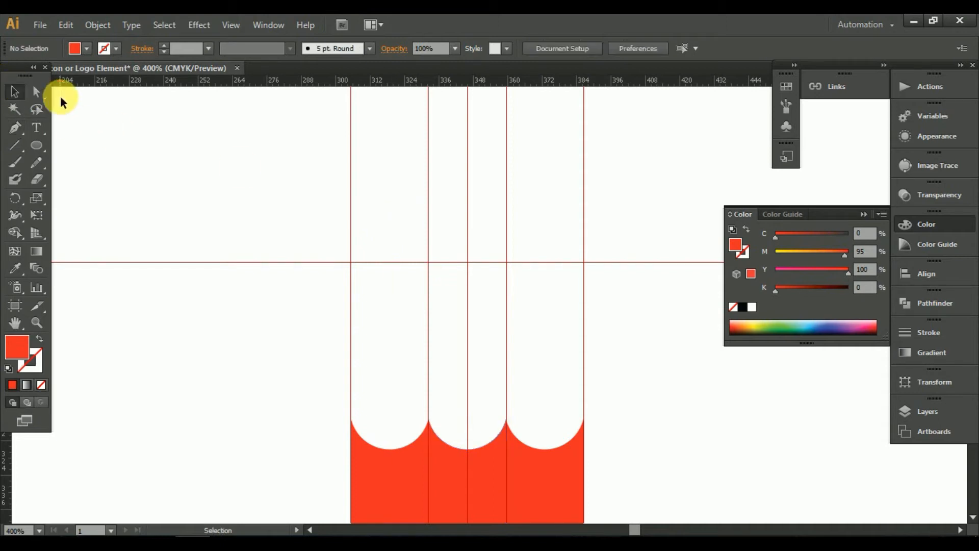
right_click(133, 145)
left_click(9, 126)
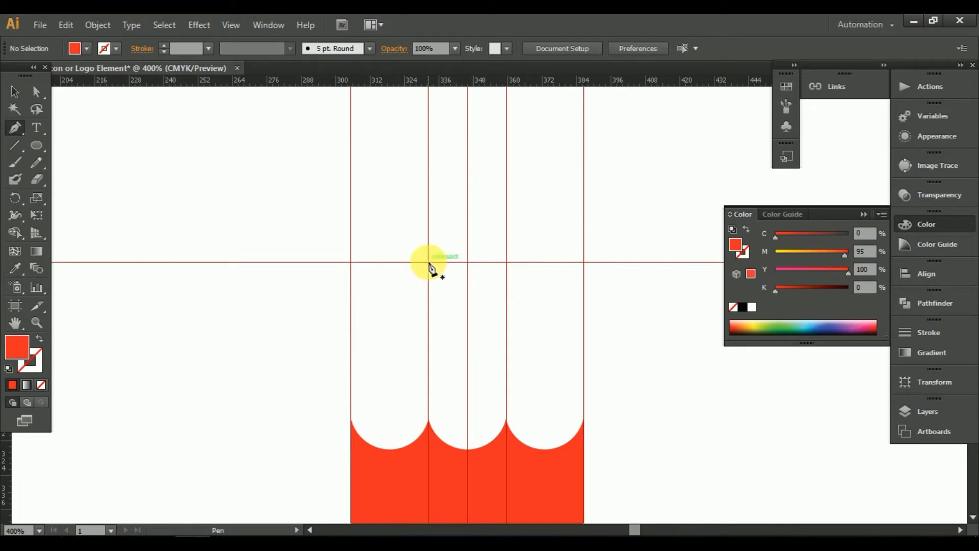
Add a second horizontal guide above the first one, crossing all the vertical guides.
scroll(428, 263, "up", 3)
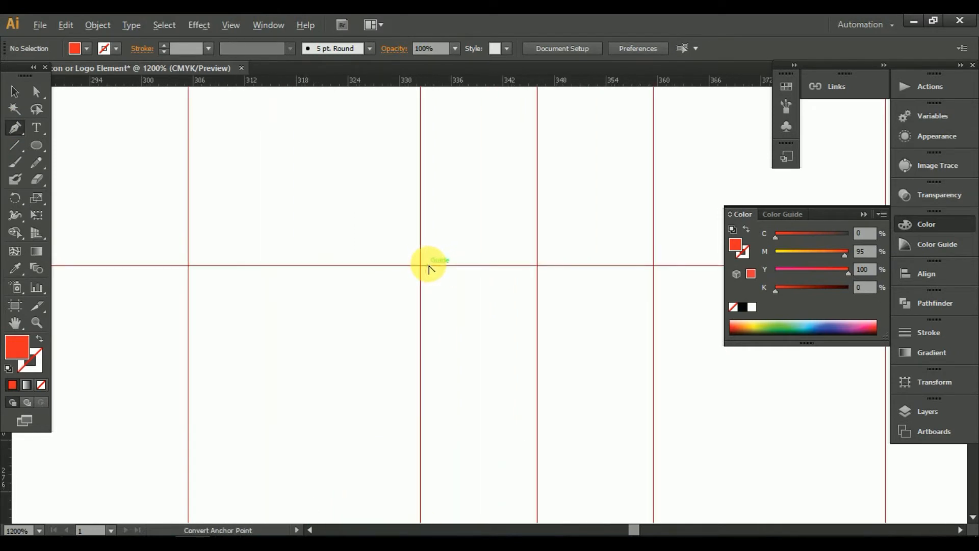
scroll(429, 264, "down", 5)
left_click_drag(463, 234, 462, 304)
left_click_drag(467, 80, 452, 232)
key("alt")
left_click_drag(450, 269, 505, 230)
scroll(508, 255, "up", 2)
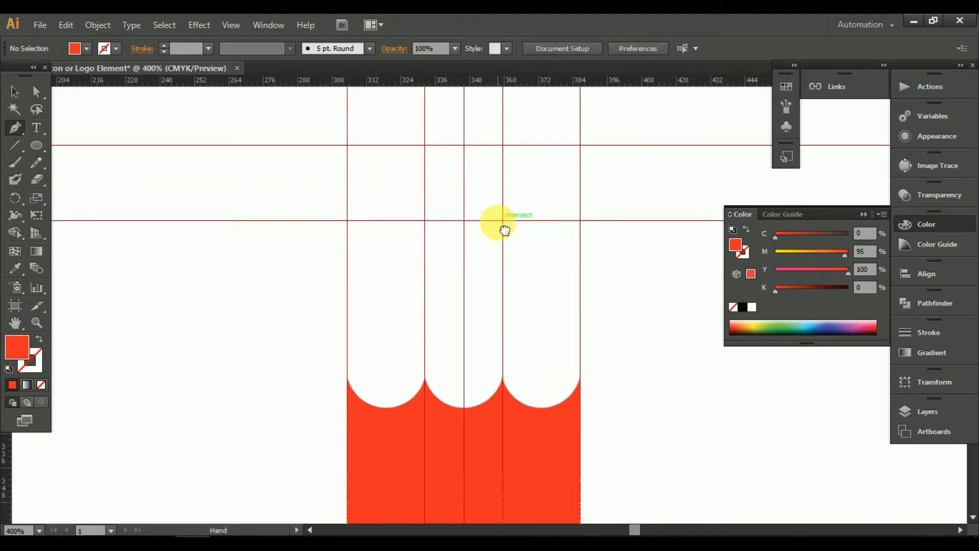
Start a Pen path from the lower guide's crossing with the middle strip's left edge guide to the left strip's outer pointed corner.
scroll(450, 242, "up", 1)
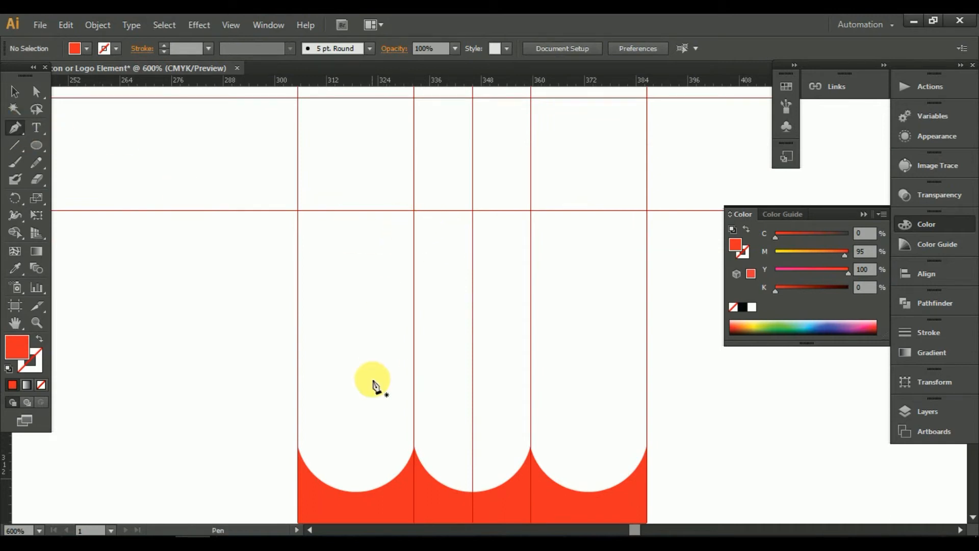
scroll(374, 386, "down", 3)
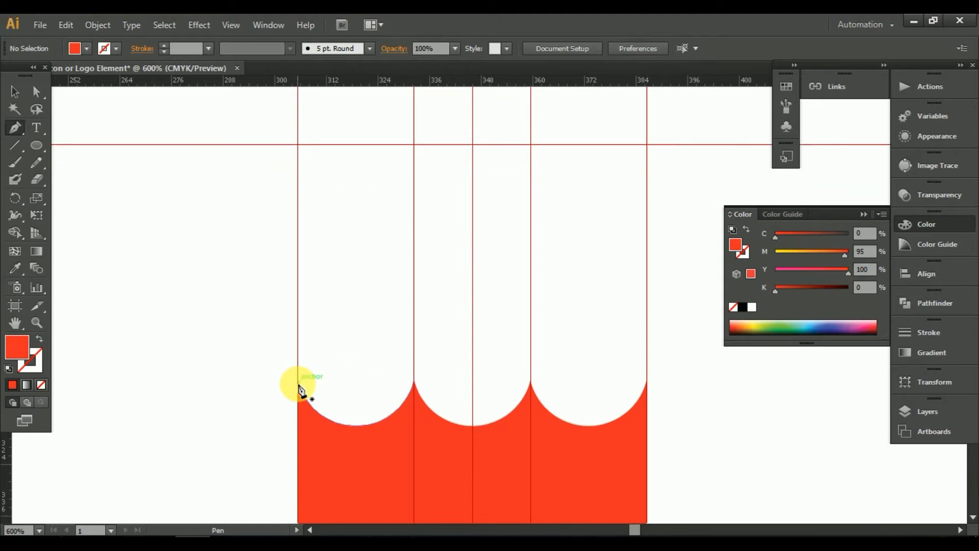
scroll(458, 256, "up", 2)
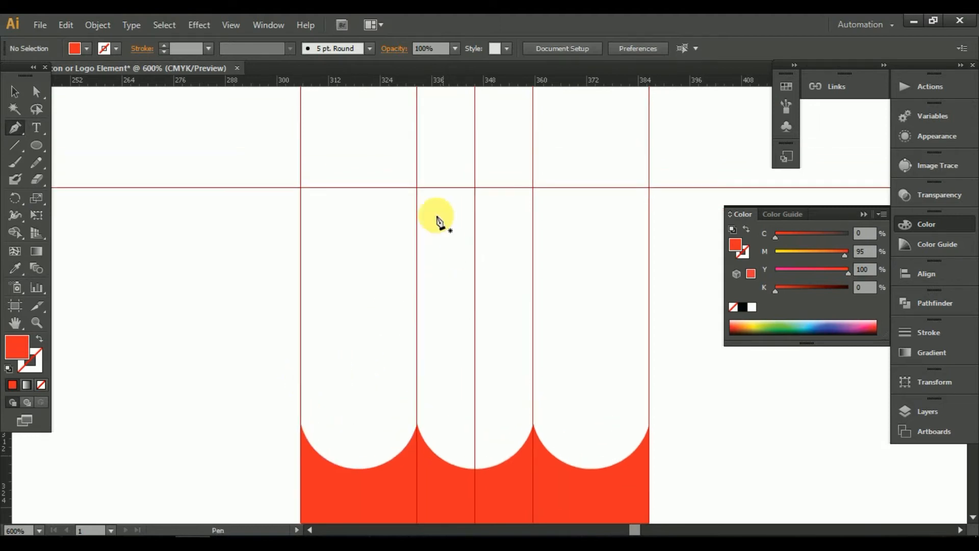
left_click(417, 188)
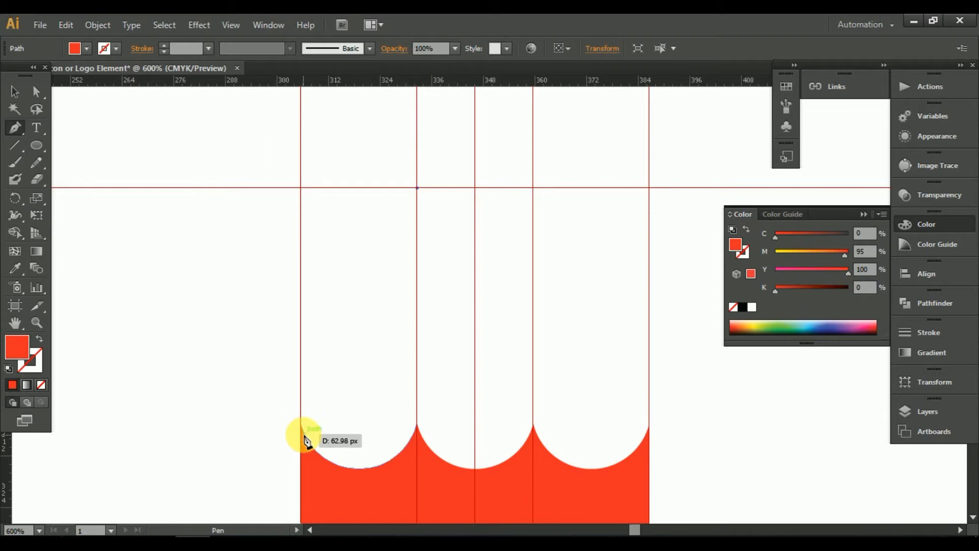
scroll(305, 432, "up", 7, "alt")
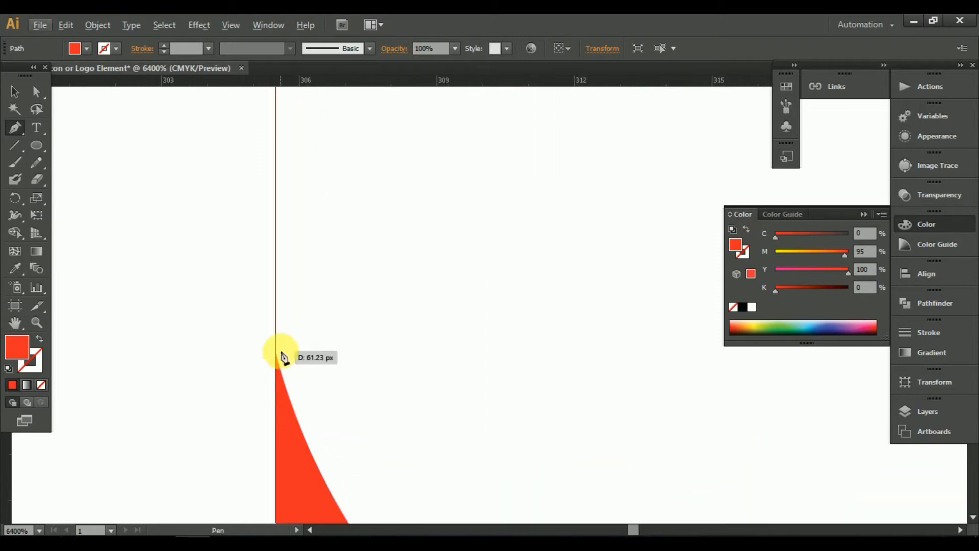
key("ctrl+y")
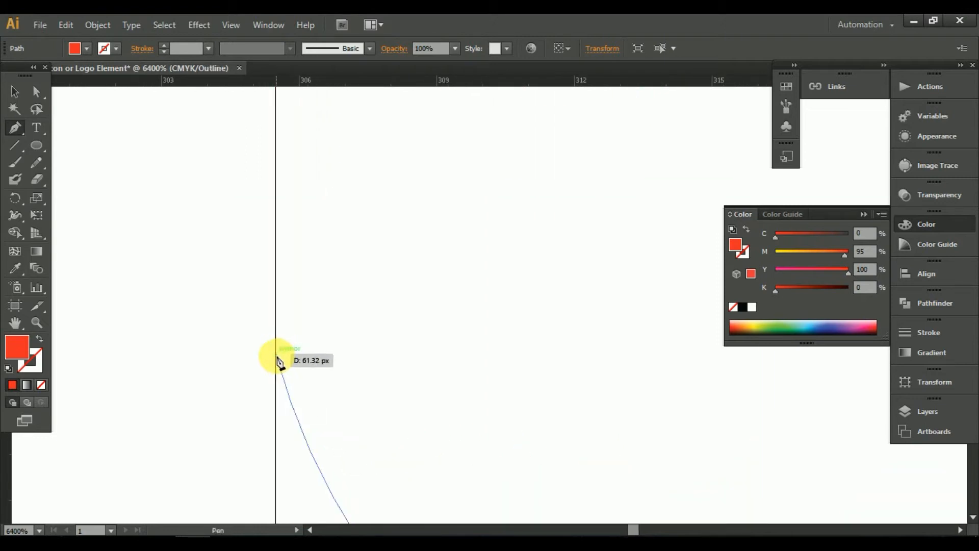
left_click(277, 357)
scroll(295, 372, "down", 8, "alt")
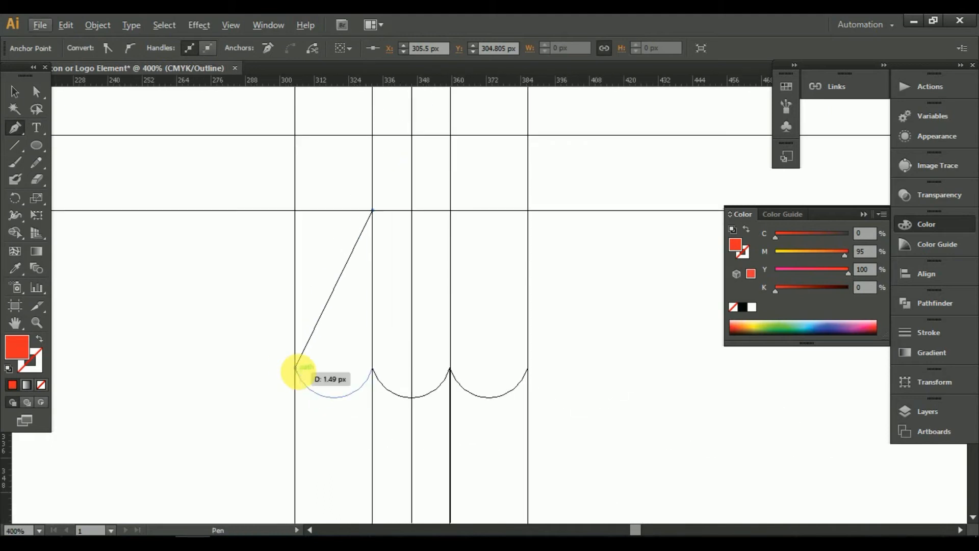
key("ctrl+y")
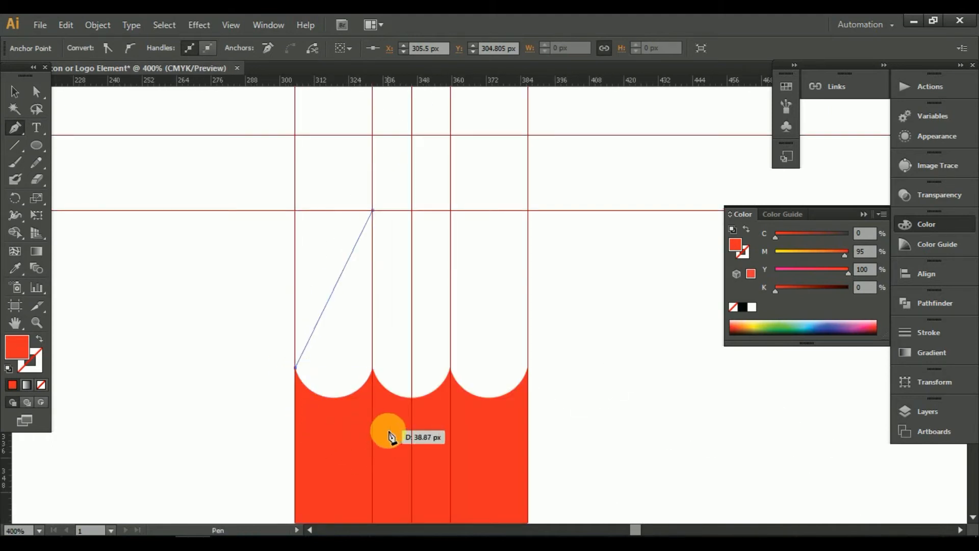
Complete the tip outline below the scallops, through the right strip's outer corner, to the lower guide at the middle strip's right edge.
left_click(305, 417)
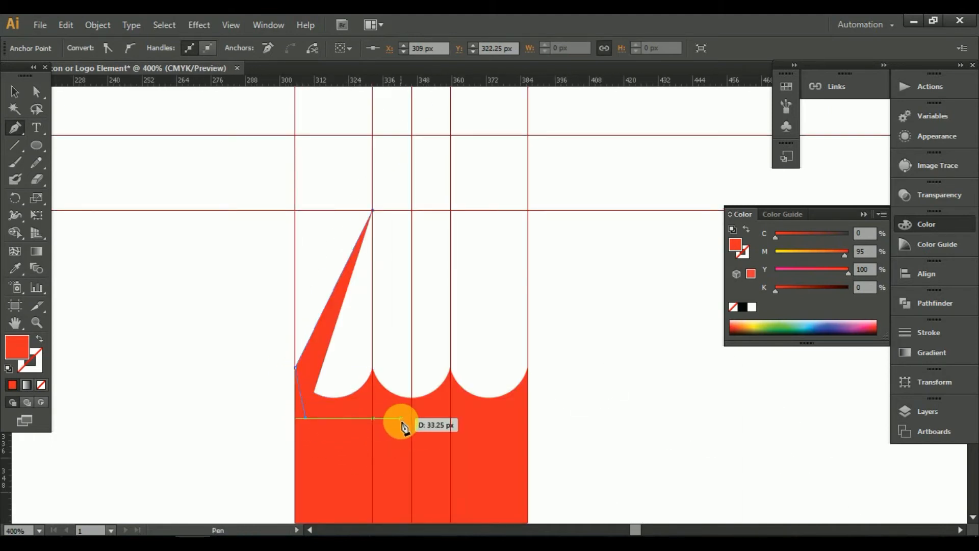
left_click(518, 418)
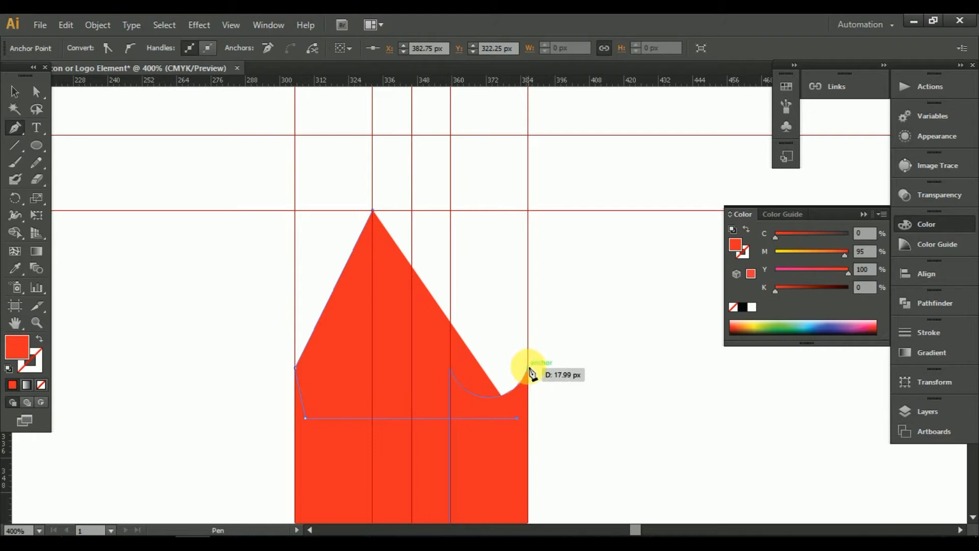
left_click(528, 368)
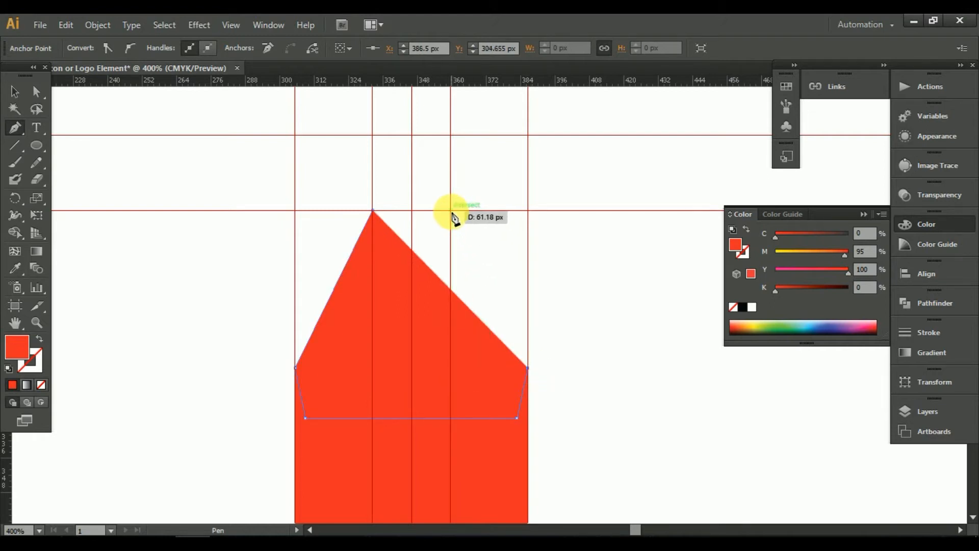
scroll(452, 216, "up", 6)
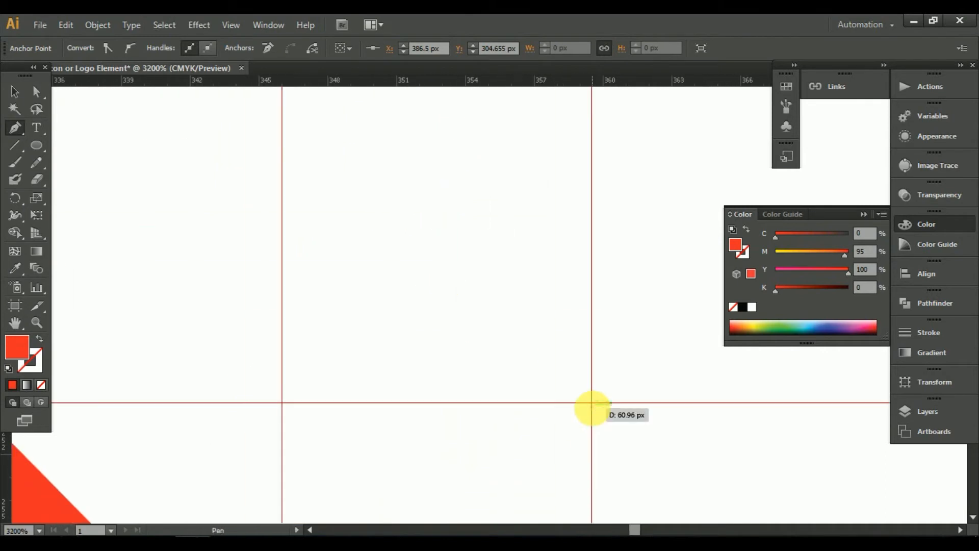
left_click(594, 405)
scroll(595, 408, "down", 5)
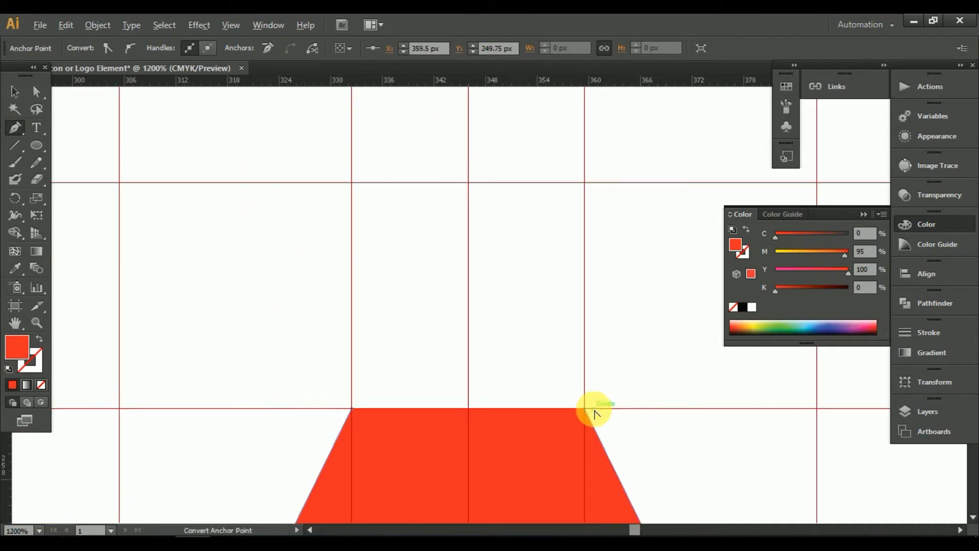
Fill the six-sided pencil tip shape with light orange FFA561.
left_click(14, 92)
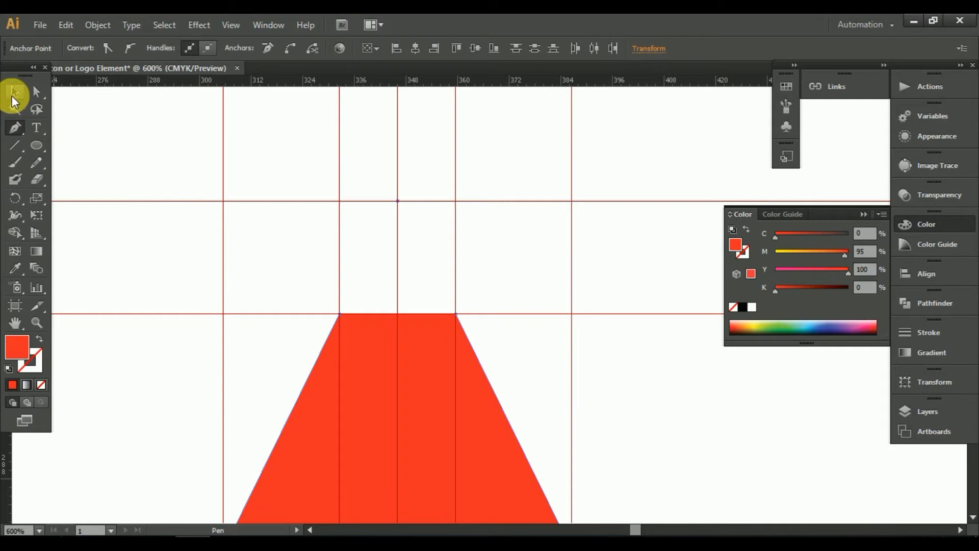
scroll(366, 299, "down", 2)
left_click_drag(396, 369, 422, 334)
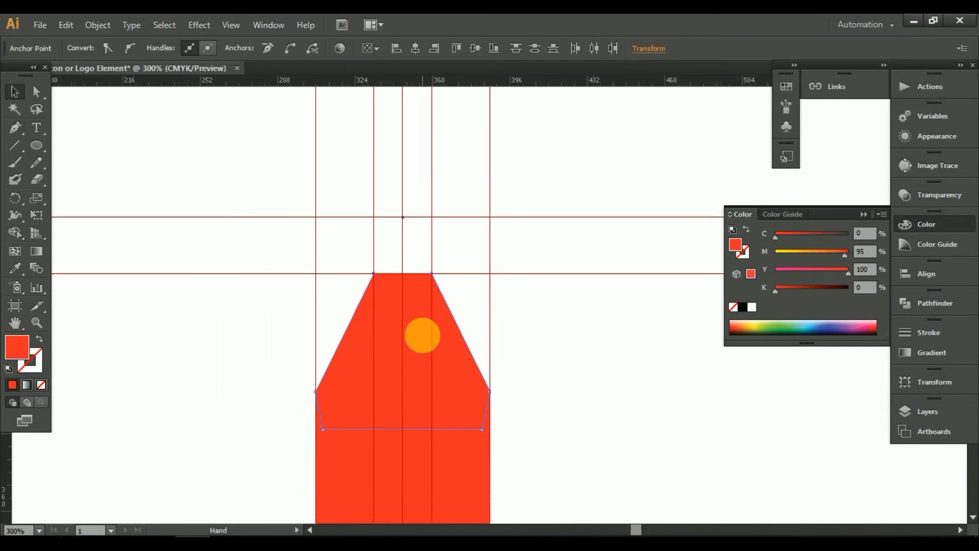
left_click(558, 330)
left_click(452, 368)
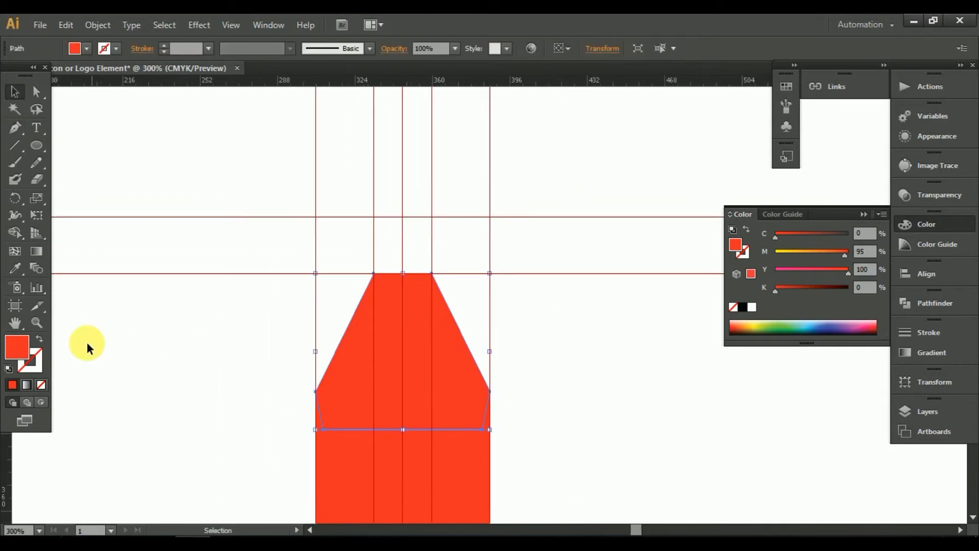
double_click(19, 343)
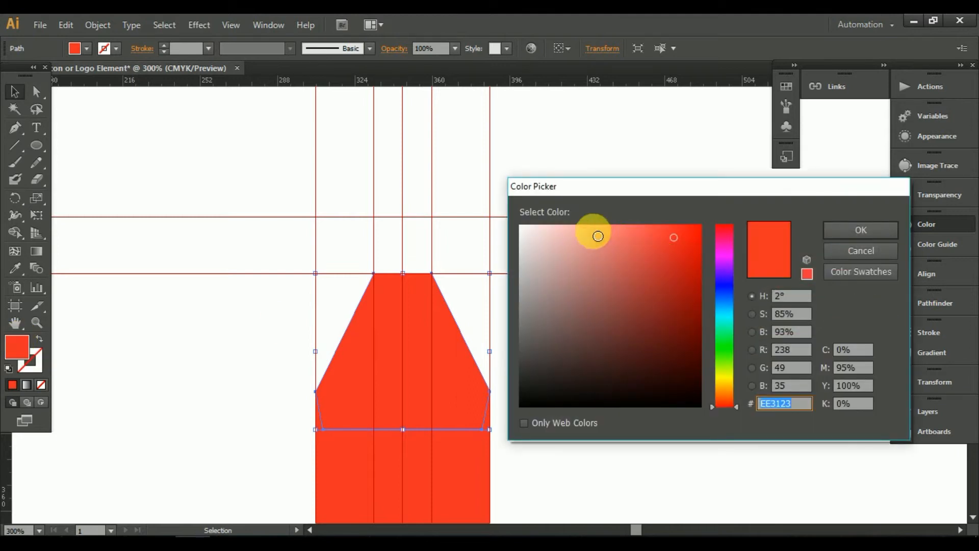
left_click_drag(718, 377, 719, 395)
left_click_drag(695, 248, 641, 221)
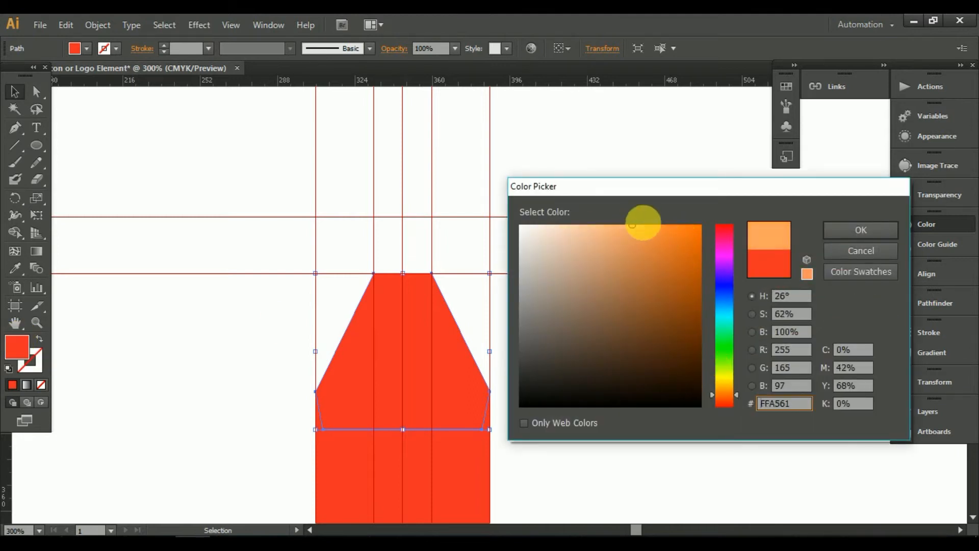
left_click(858, 234)
Send the orange tip shape behind the red strips and deselect it.
left_click(239, 210)
right_click(449, 346)
mouse_move(520, 322)
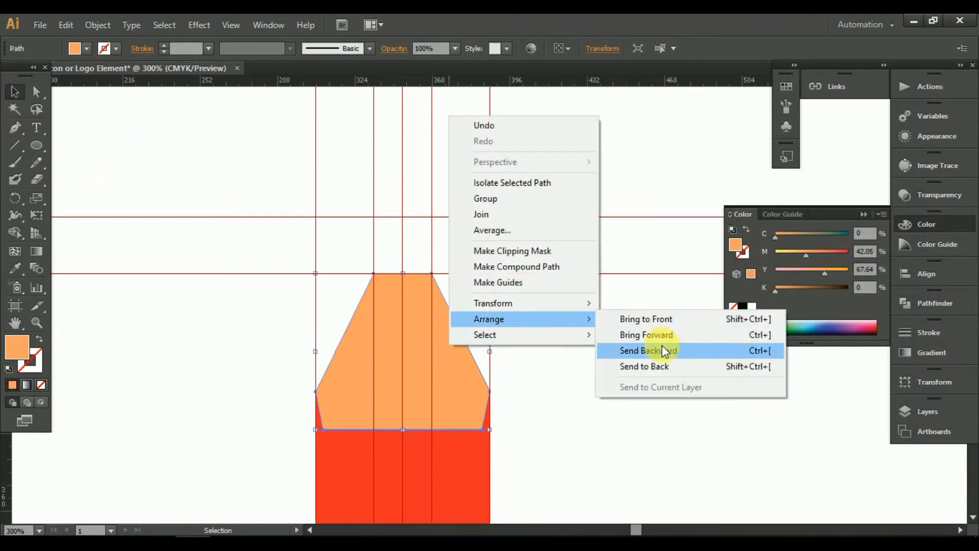
left_click(663, 365)
left_click(617, 363)
Draw a small square between the two horizontal guides, just above the orange tip's flat top.
scroll(532, 372, "up", 3)
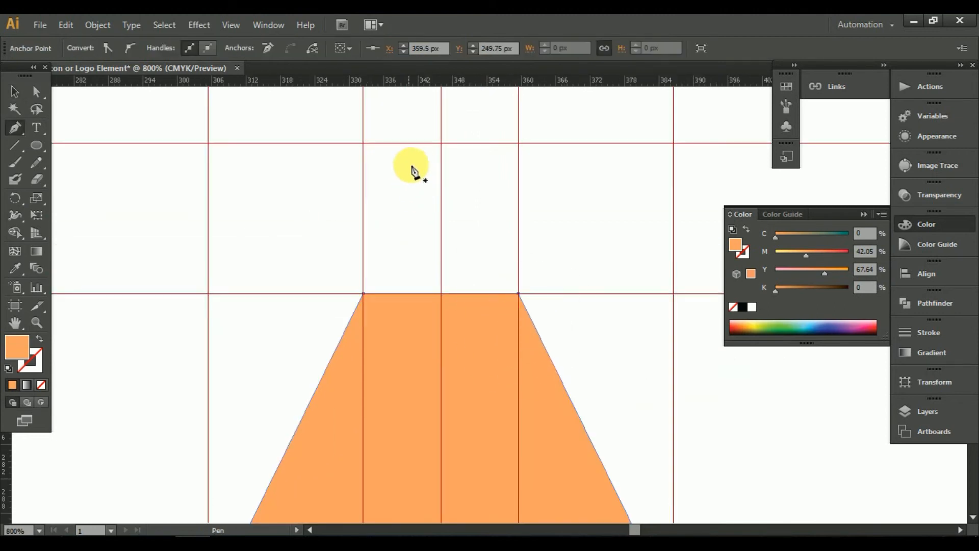
left_click_drag(45, 151, 81, 148)
left_click_drag(415, 184, 521, 290)
Rotate the square into a diamond and fit its side corners to the orange tip's two upper corners.
left_click(14, 91)
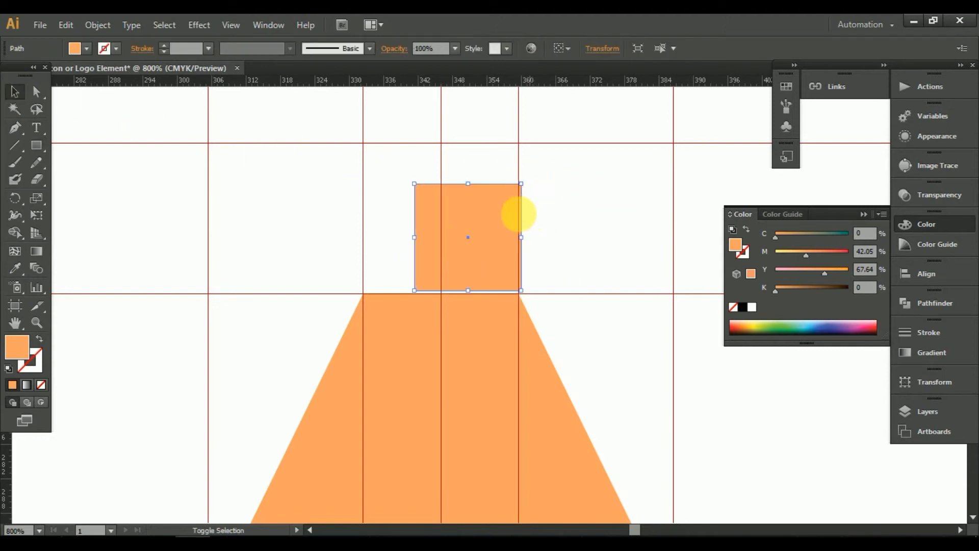
left_click_drag(525, 181, 539, 249)
left_click_drag(488, 221, 457, 273)
left_click_drag(514, 291, 519, 294)
Move the diamond's upper anchor point to where the centre guide crosses the upper horizontal guide.
left_click(36, 92)
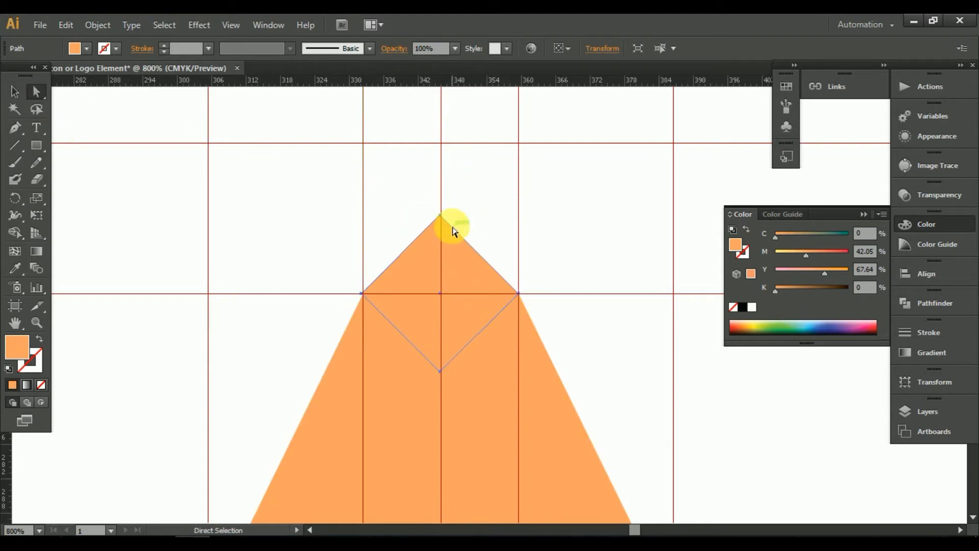
left_click_drag(441, 220, 442, 143)
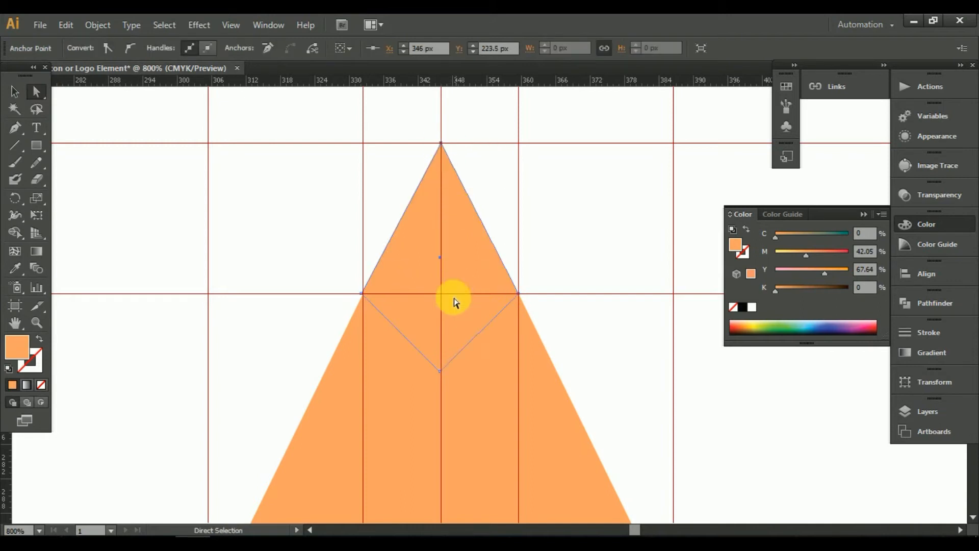
left_click(453, 252)
Fill the stretched diamond with black and deselect it.
left_click(15, 92)
left_click(389, 208)
left_click(437, 228)
left_click(749, 311)
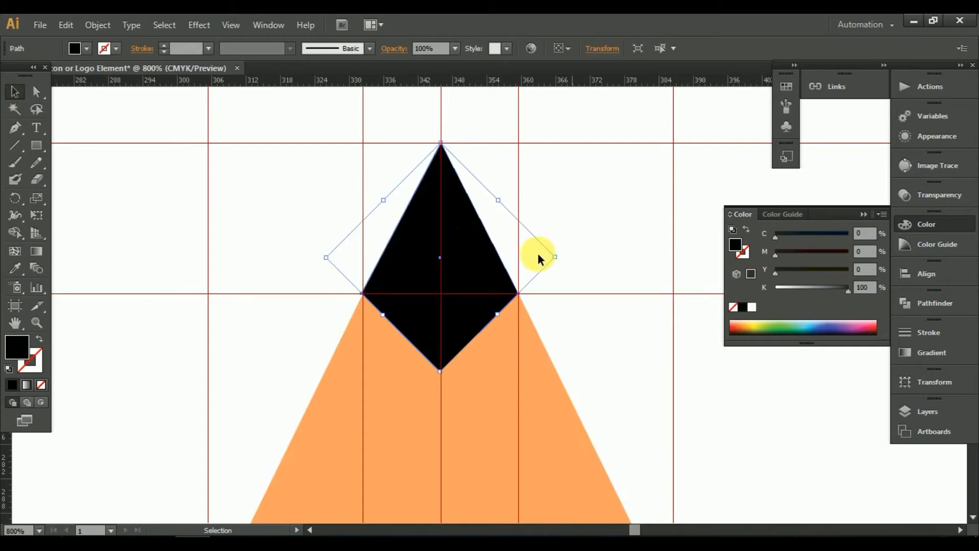
right_click(466, 240)
left_click(573, 198)
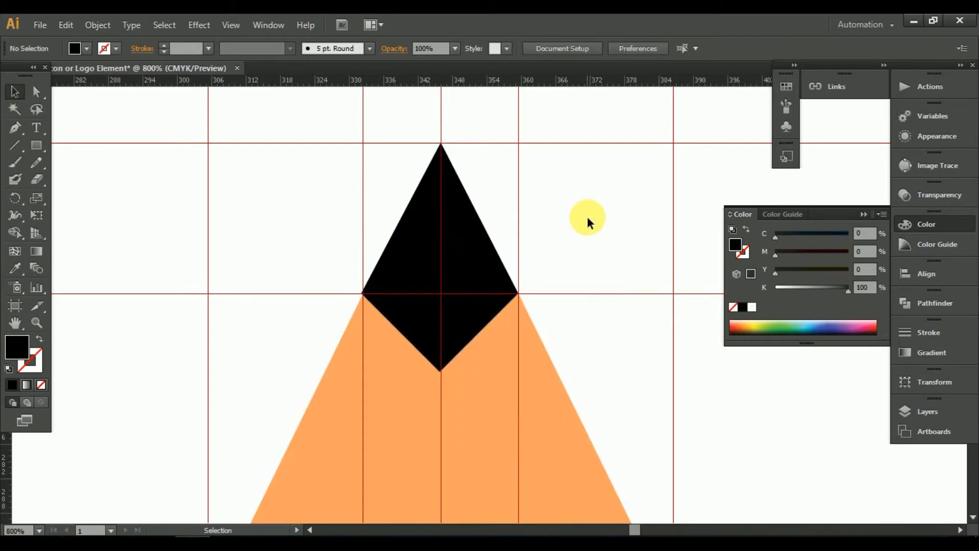
Send the black diamond behind the orange shape so it forms a triangular lead point.
scroll(586, 216, "down", 4)
scroll(587, 217, "up", 4)
left_click(454, 233)
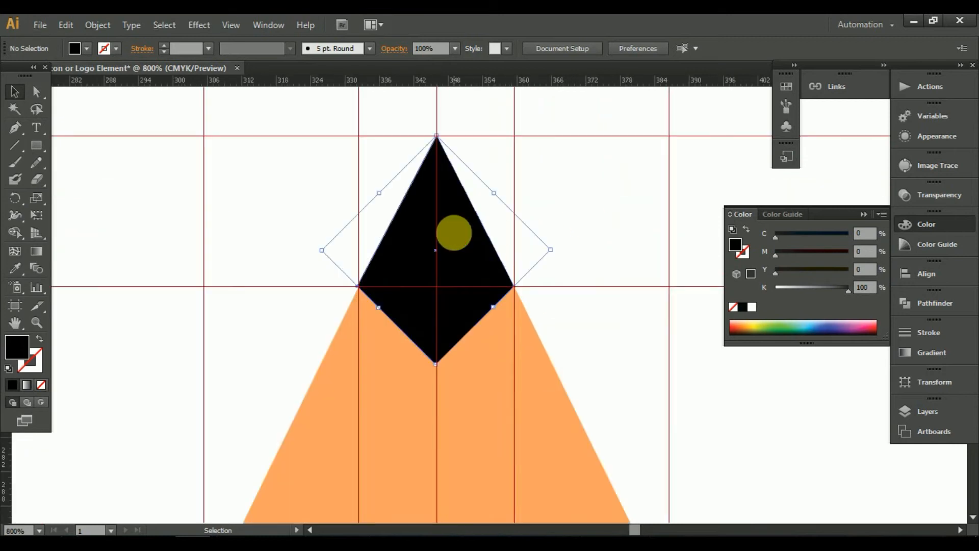
right_click(454, 233)
mouse_move(585, 447)
left_click(641, 483)
left_click(651, 360)
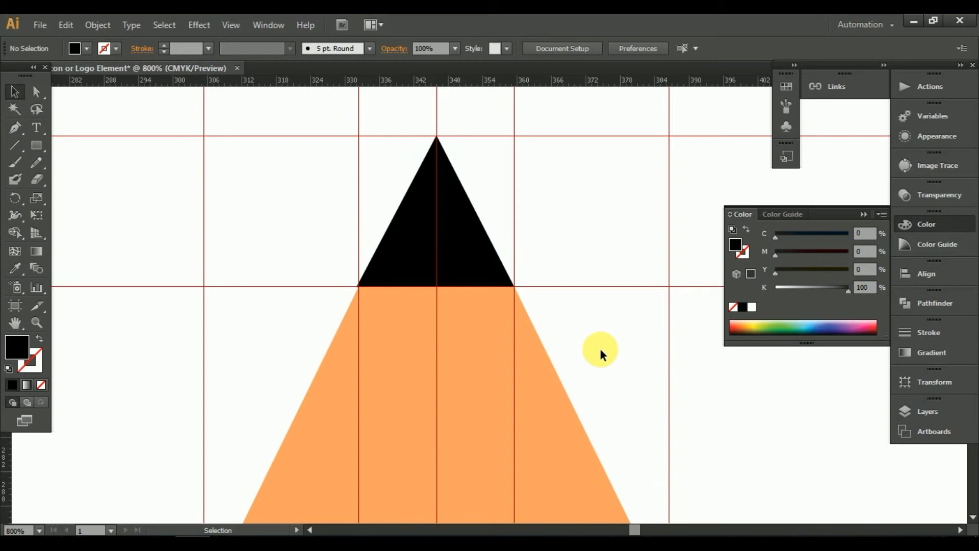
Hide all the guides to show the pencil artwork on its own.
scroll(421, 275, "down", 5)
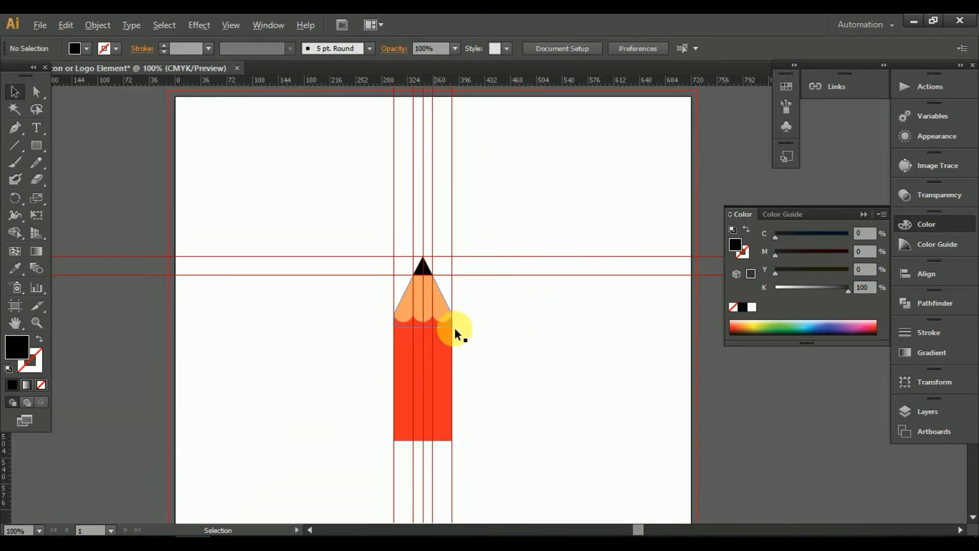
right_click(559, 298)
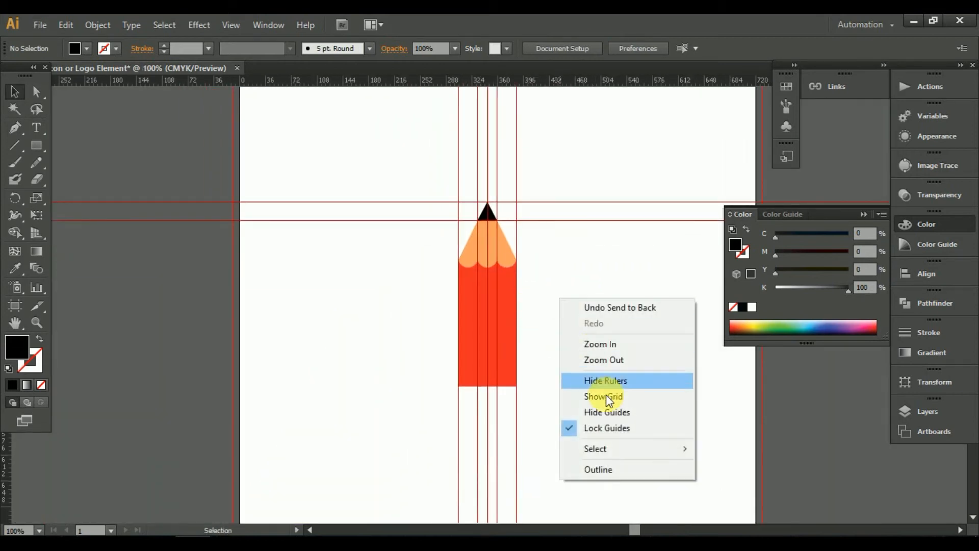
left_click(603, 403)
Examine the whole pencil and the joins between its red strips, orange tip and black point.
left_click_drag(606, 356, 477, 217)
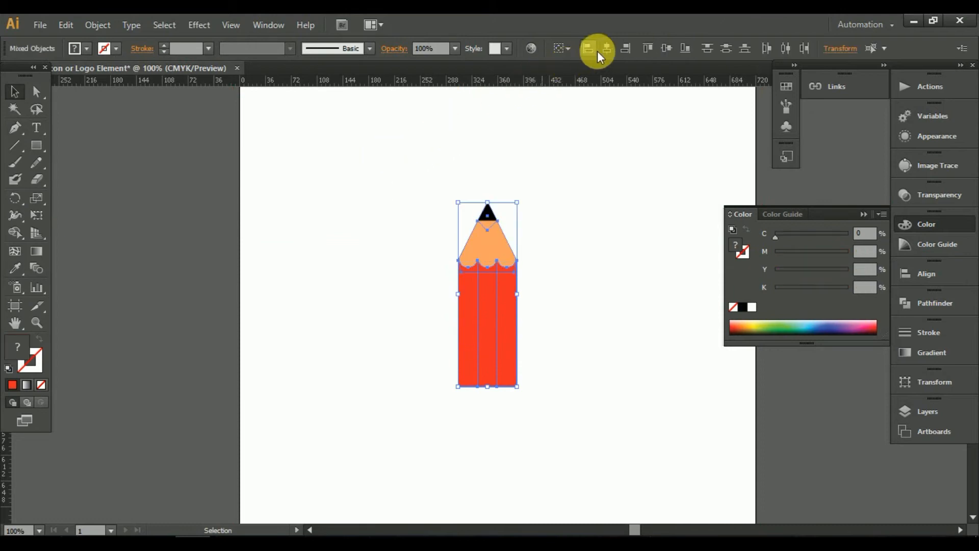
left_click(537, 274)
scroll(509, 218, "up", 5)
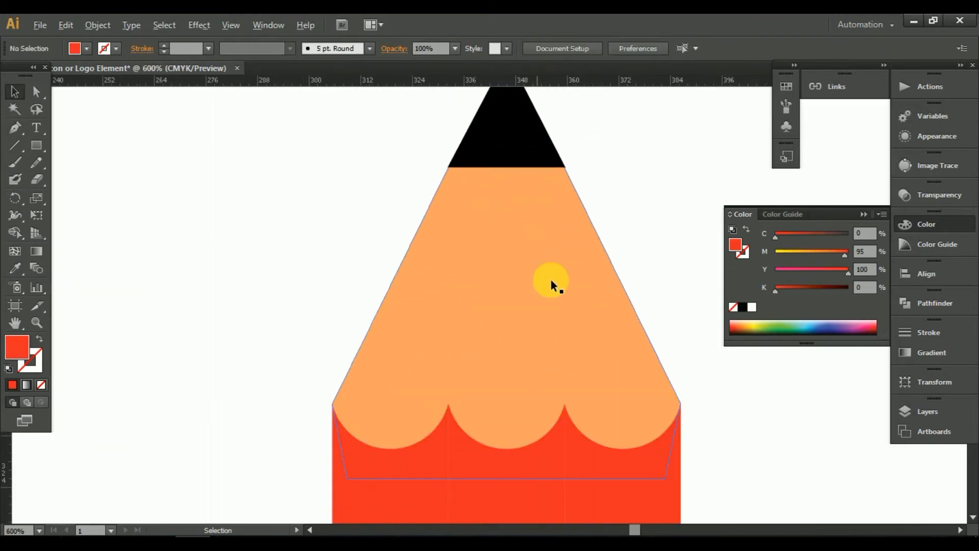
scroll(679, 387, "up", 1)
scroll(680, 387, "down", 5)
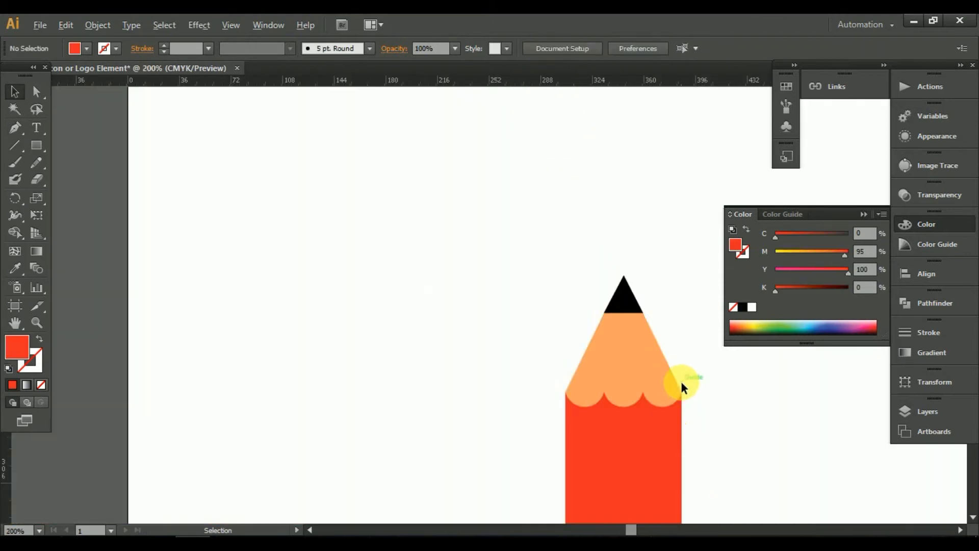
left_click_drag(662, 366, 558, 204)
scroll(579, 302, "down", 3)
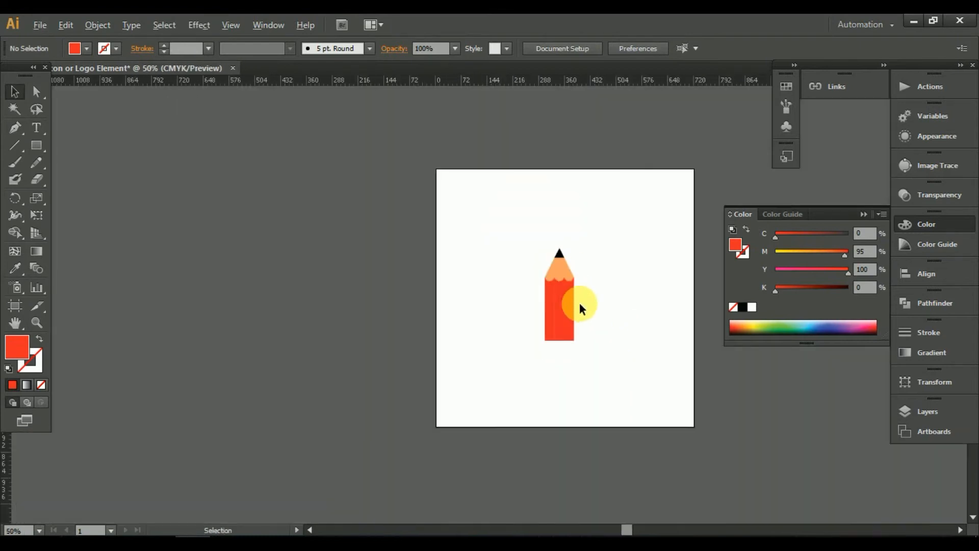
left_click_drag(619, 286, 631, 325)
scroll(588, 341, "up", 2)
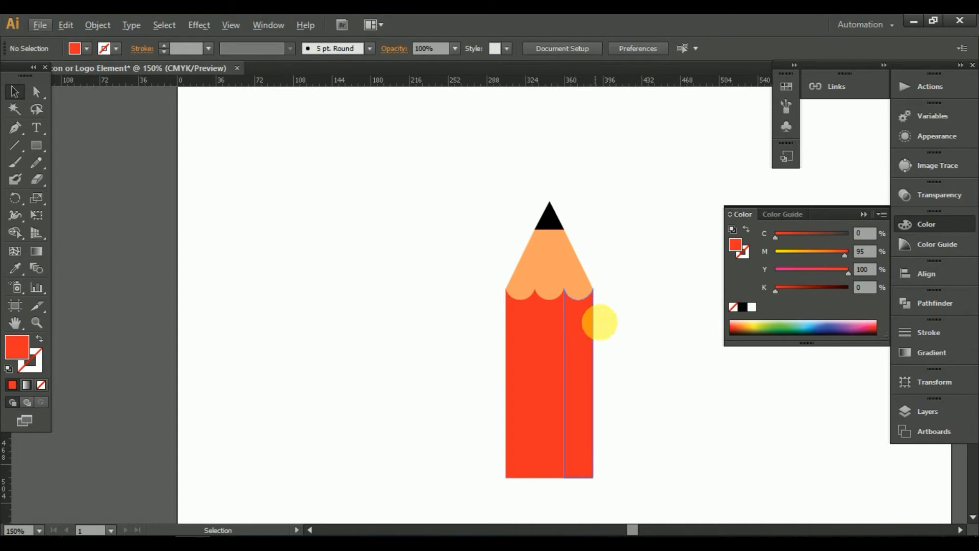
scroll(551, 227, "up", 5)
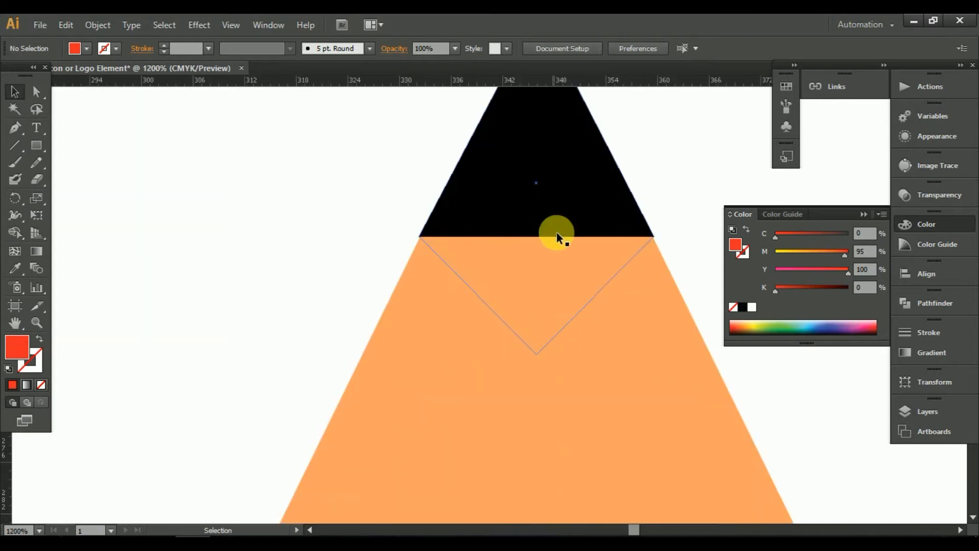
Move the black diamond's right anchor inward to about X 359.46 px so it meets the orange tip's right edge.
scroll(643, 234, "up", 3)
left_click_drag(631, 266, 356, 300)
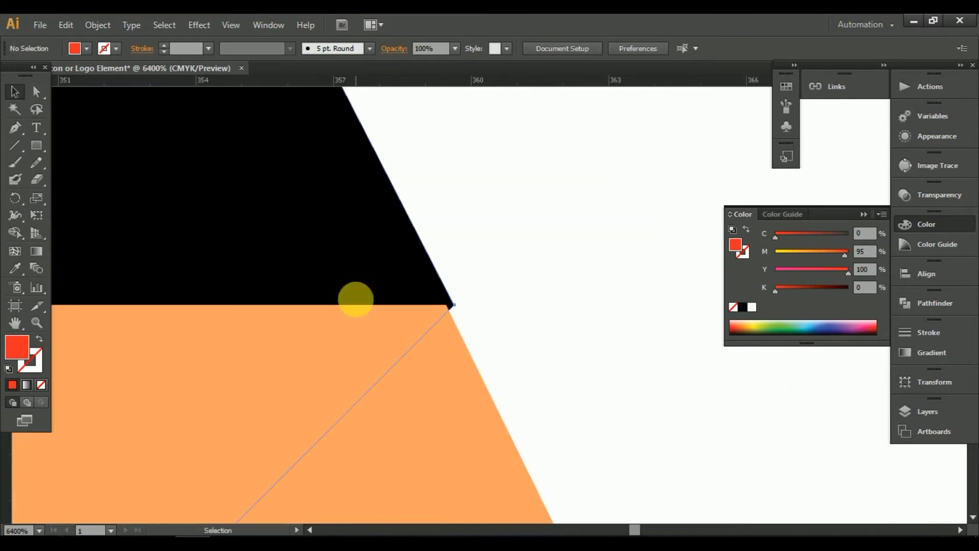
left_click(355, 300)
scroll(476, 305, "down", 1)
scroll(476, 305, "up", 1)
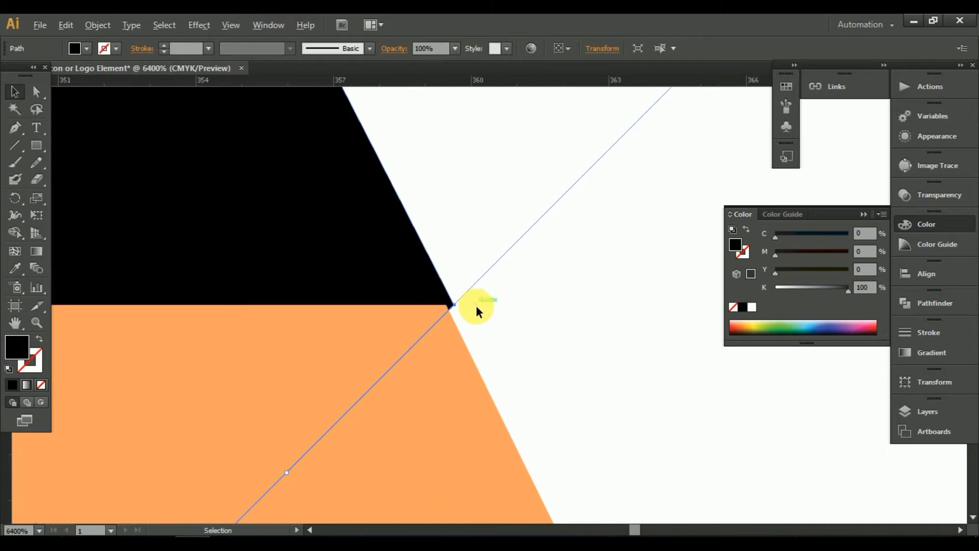
left_click(31, 95)
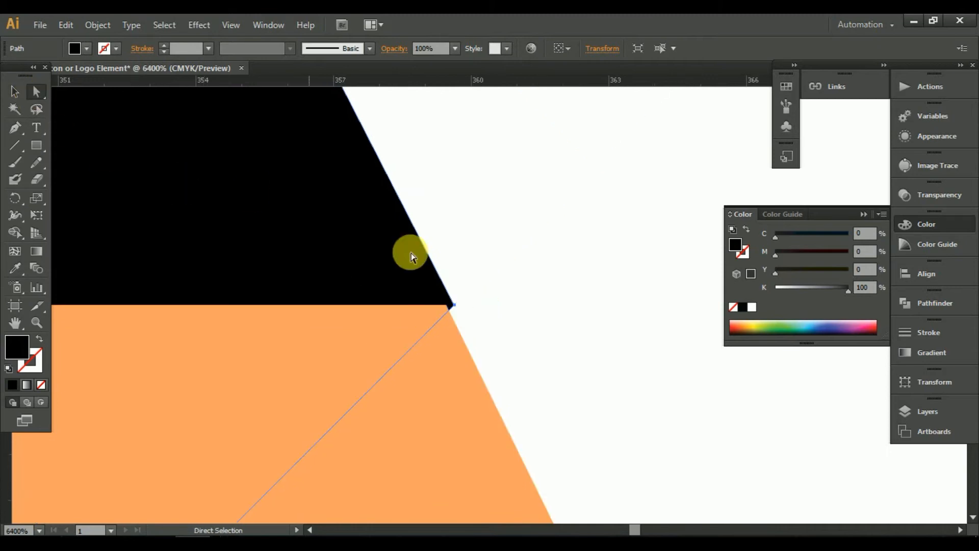
left_click(455, 306)
left_click_drag(455, 307, 447, 306)
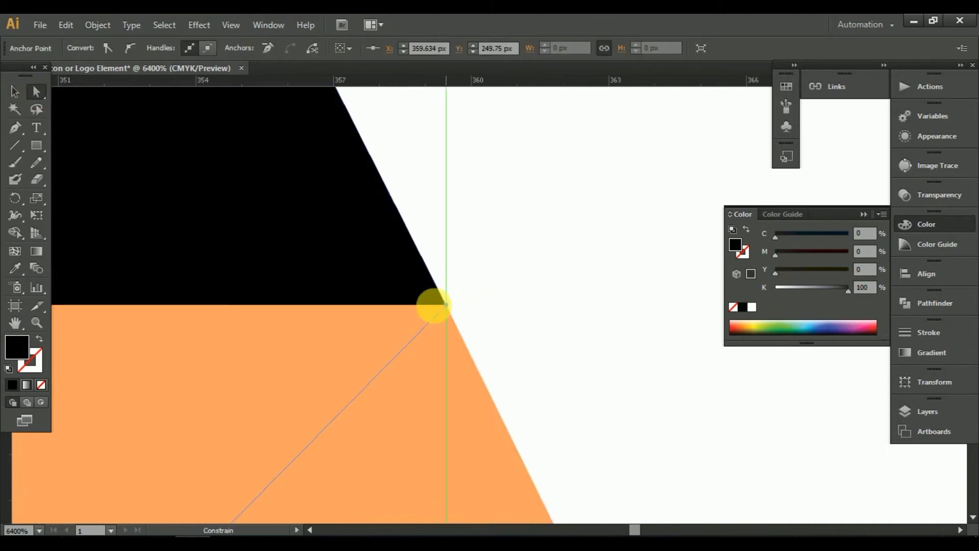
Move the black diamond's left anchor inward to about X 332.46 px to meet the orange tip's left edge, and deselect it.
left_click_drag(309, 348, 975, 384)
left_click_drag(473, 372, 934, 373)
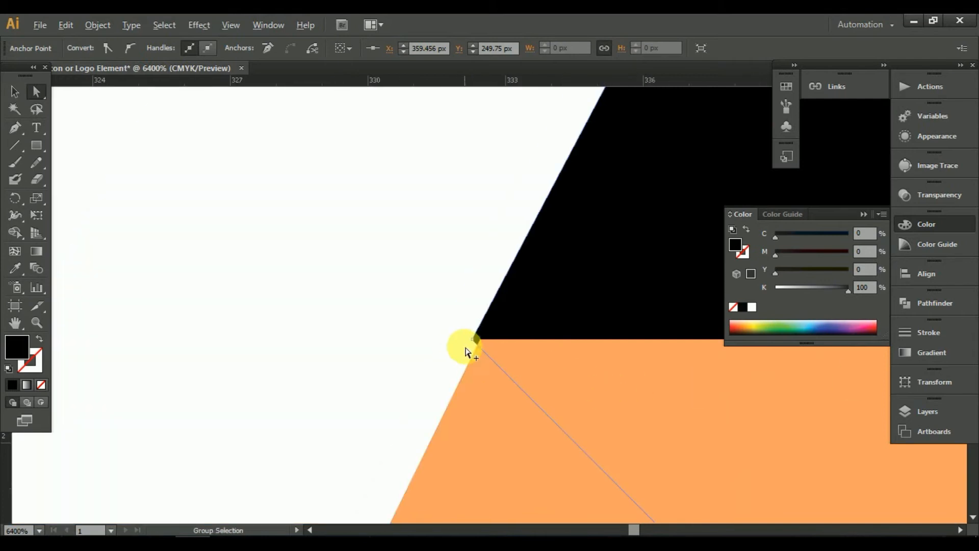
key("alt")
left_click_drag(473, 339, 481, 338)
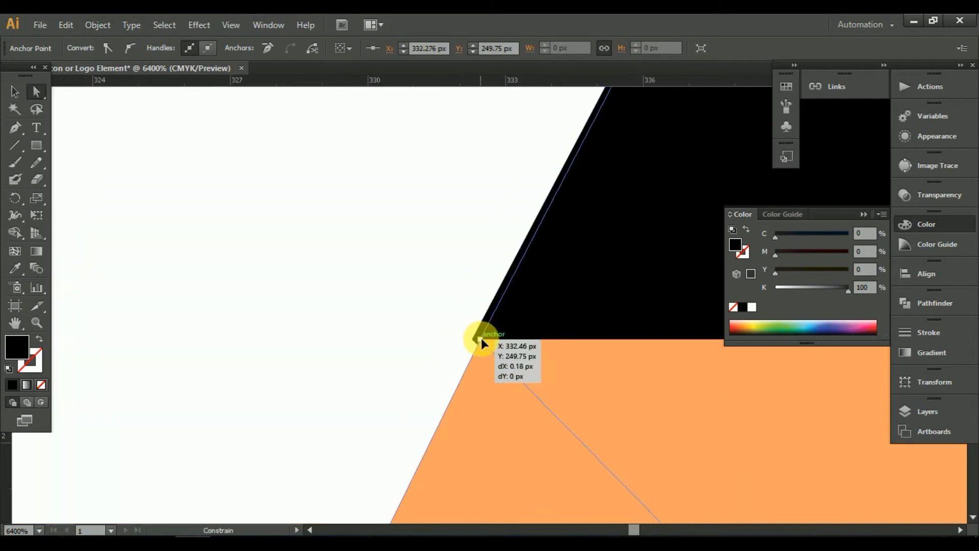
scroll(551, 368, "down", 8)
scroll(551, 368, "down", 1)
left_click(14, 92)
left_click(461, 272)
left_click_drag(644, 327, 582, 220)
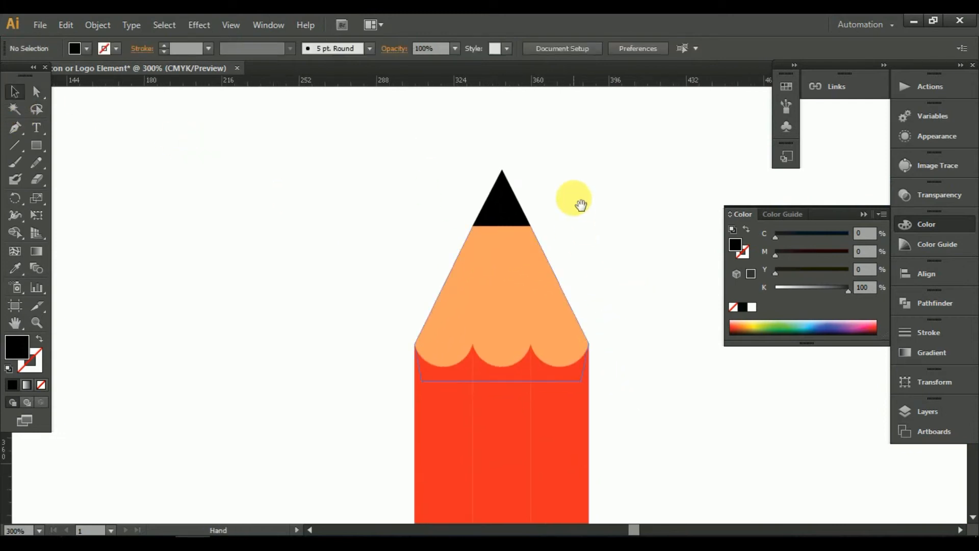
scroll(586, 317, "down", 2)
left_click_drag(595, 319, 589, 298)
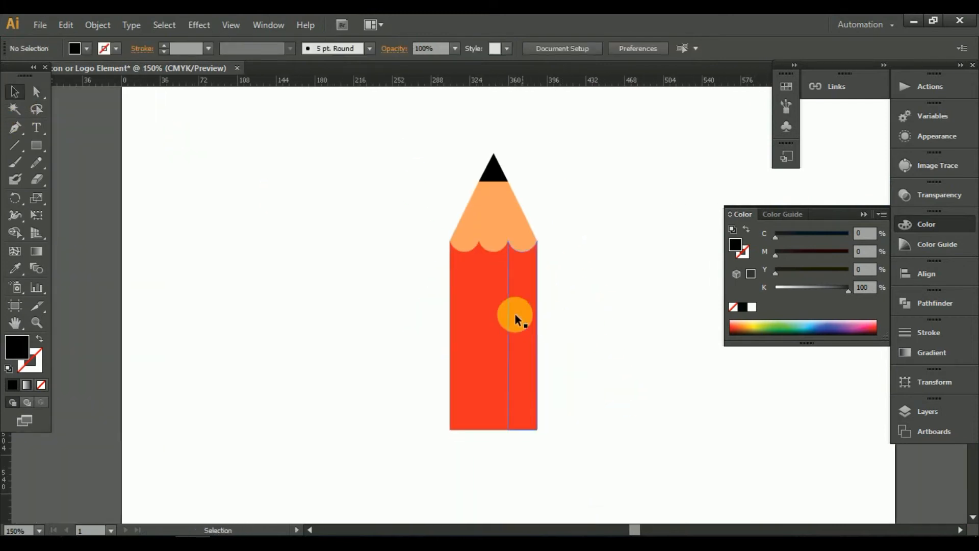
Ungroup the three red strips of the pencil body and deselect them.
left_click(497, 312)
right_click(485, 314)
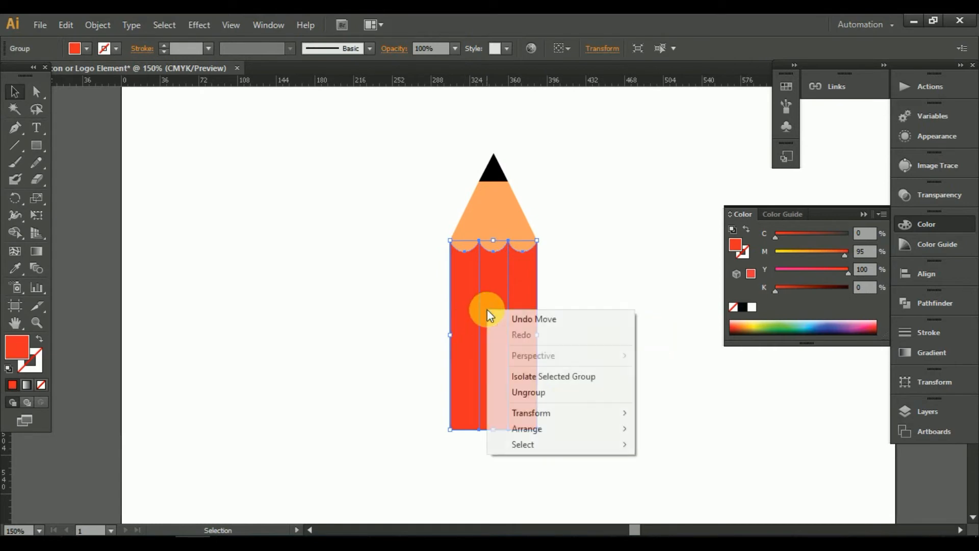
left_click(533, 394)
left_click(497, 324)
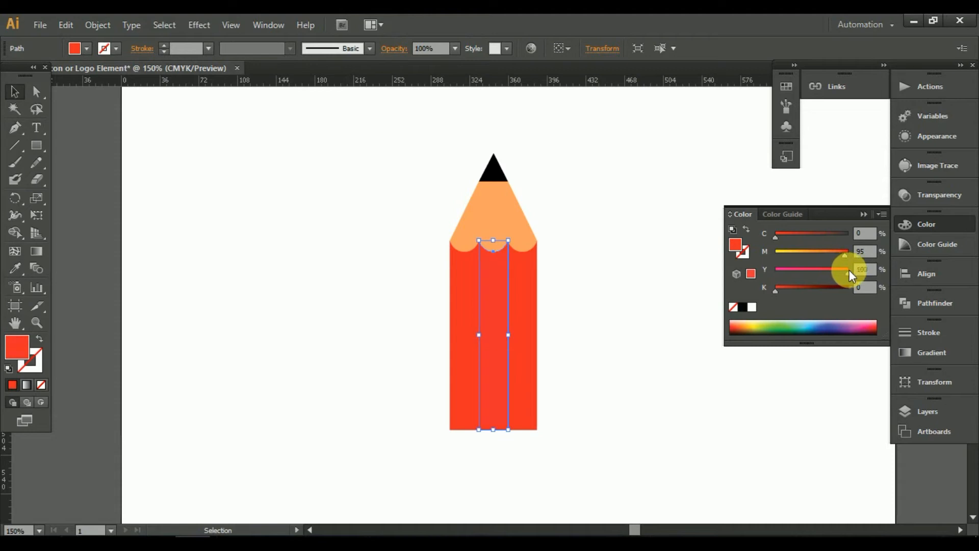
left_click(556, 324)
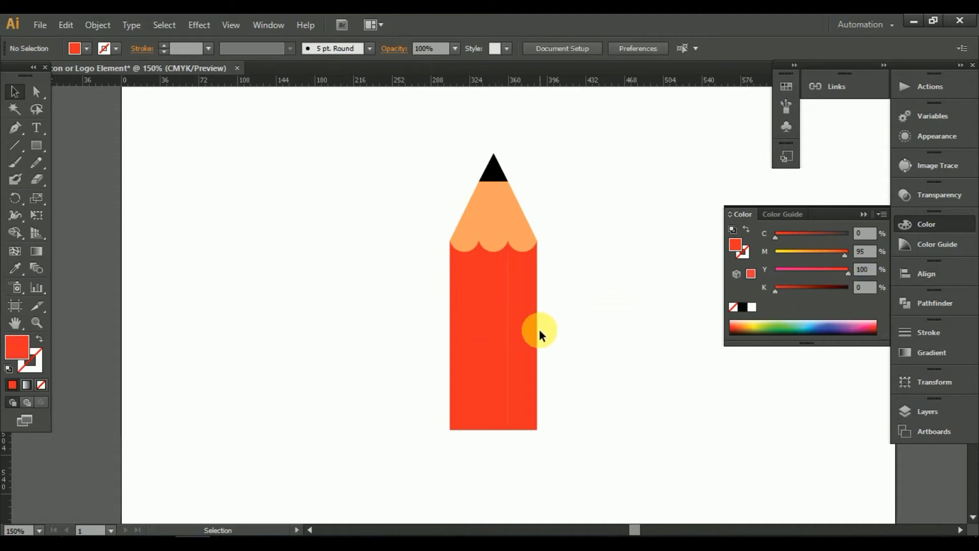
Darken the two outer red strips by setting their fill's black component to 10%, leaving the middle strip as it is.
left_click(527, 332)
left_click(454, 338, "shift")
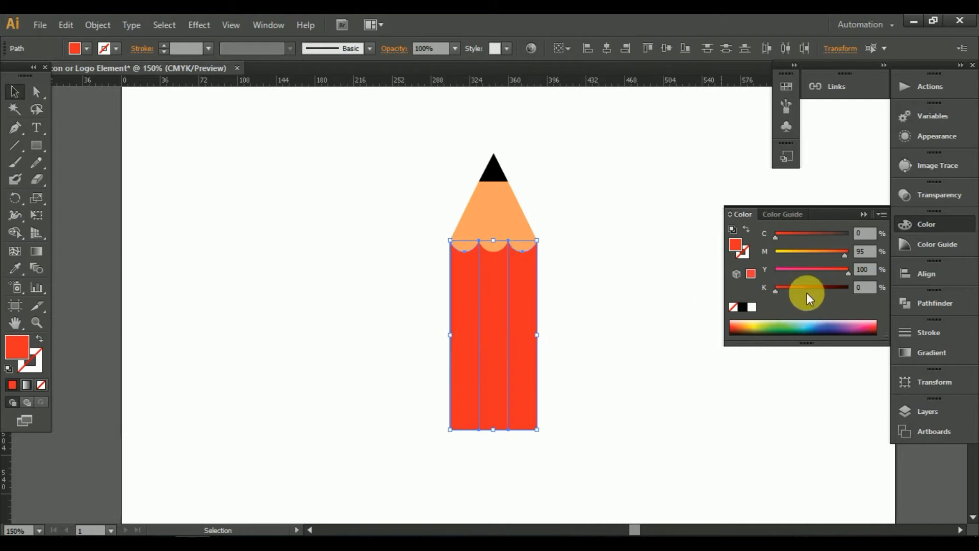
left_click(787, 289)
left_click_drag(786, 289, 783, 289)
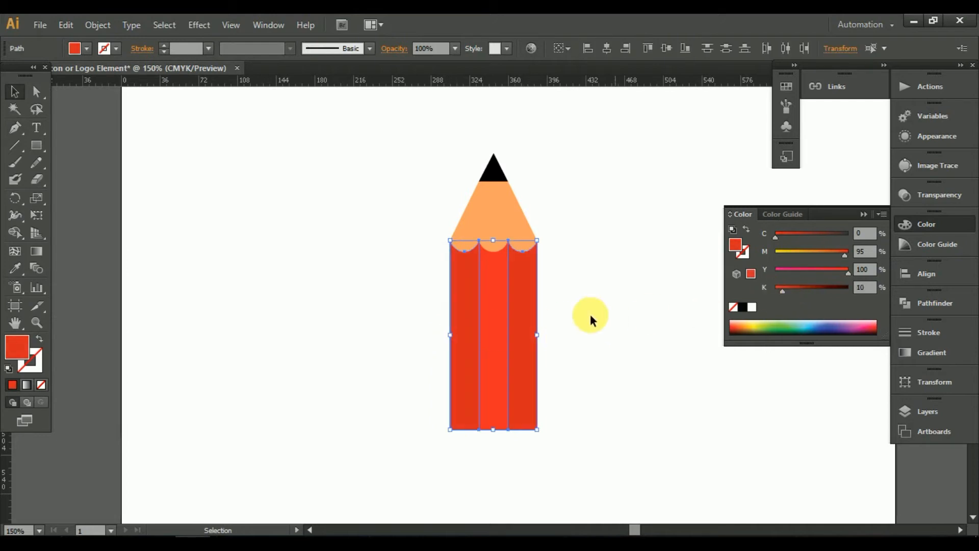
left_click(611, 312)
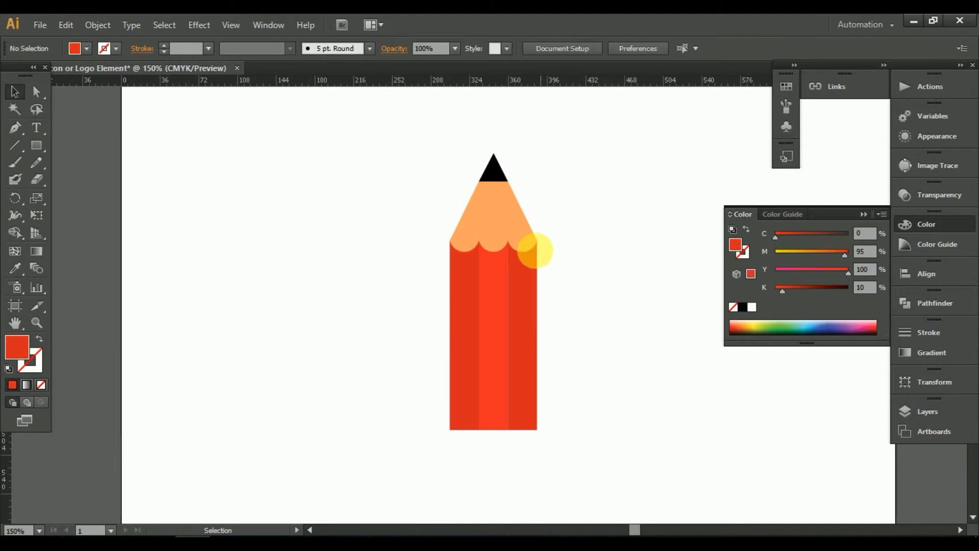
Examine the orange tip and the whole shaded pencil against the artboard.
left_click(498, 217)
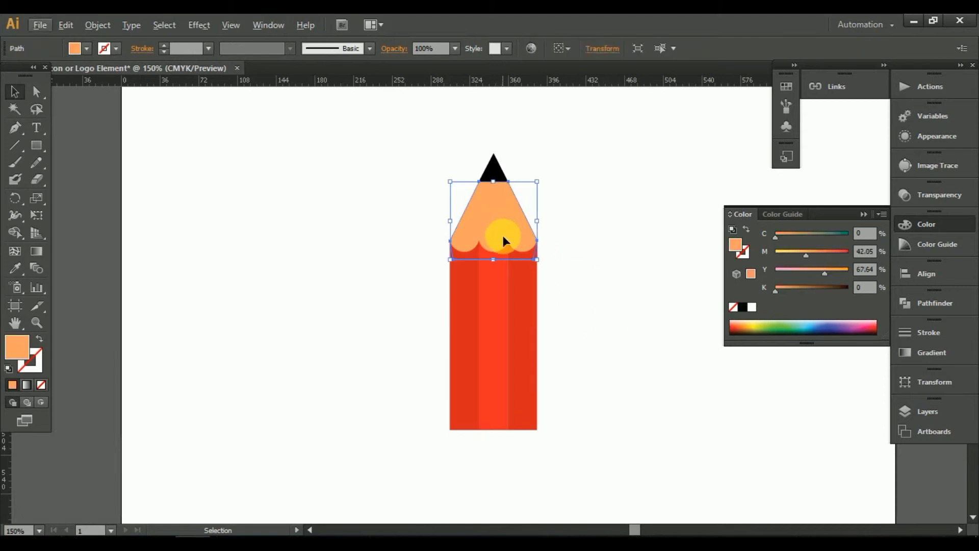
left_click_drag(508, 228, 513, 260)
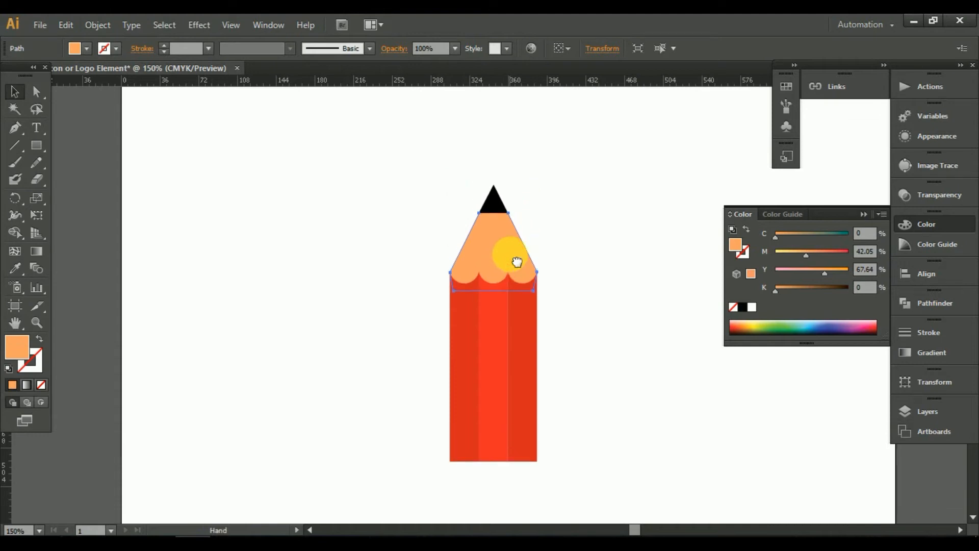
scroll(508, 260, "up", 1)
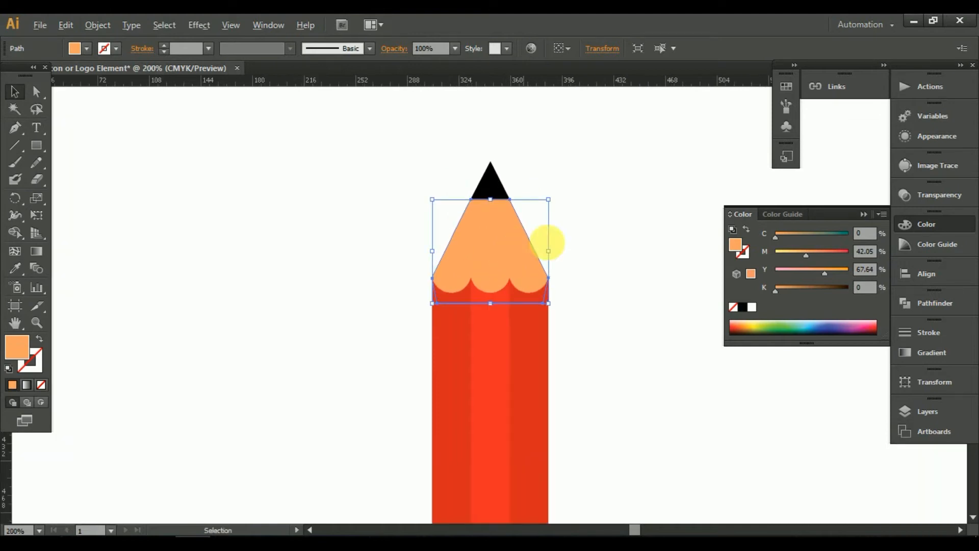
left_click(611, 232)
scroll(610, 235, "down", 3)
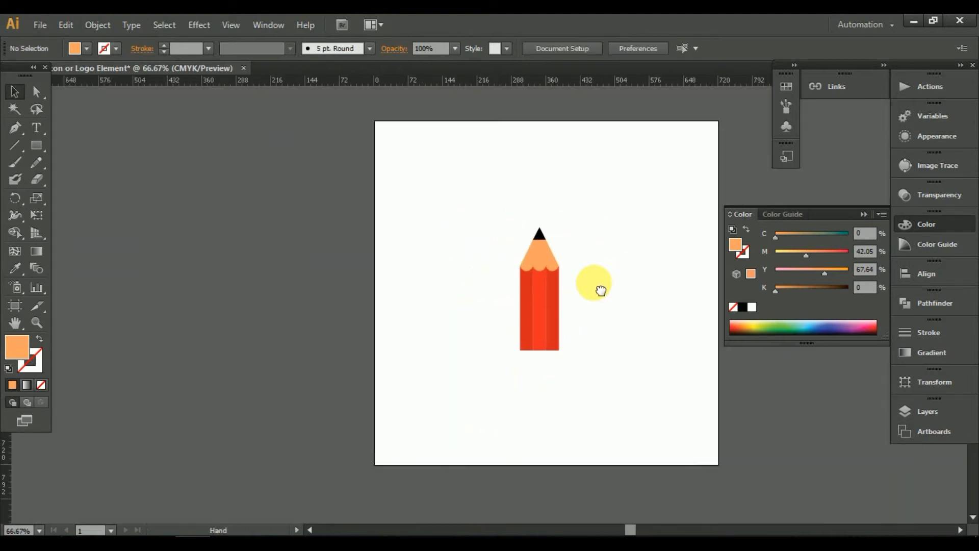
scroll(579, 363, "up", 3)
mouse_move(580, 362)
left_mouse_down()
mouse_move(596, 335)
mouse_move(600, 284)
mouse_move(600, 296)
left_mouse_up()
scroll(594, 292, "down", 3)
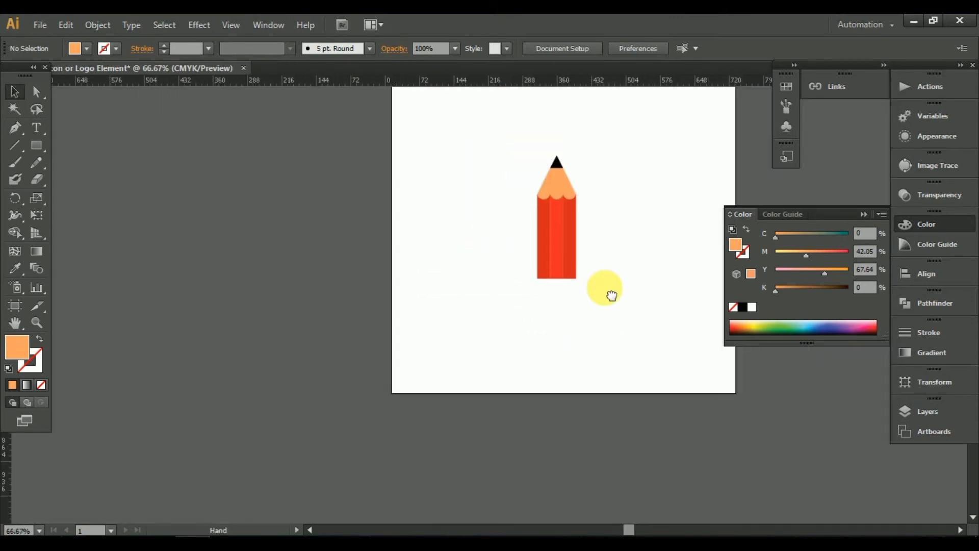
left_click_drag(490, 207, 587, 364)
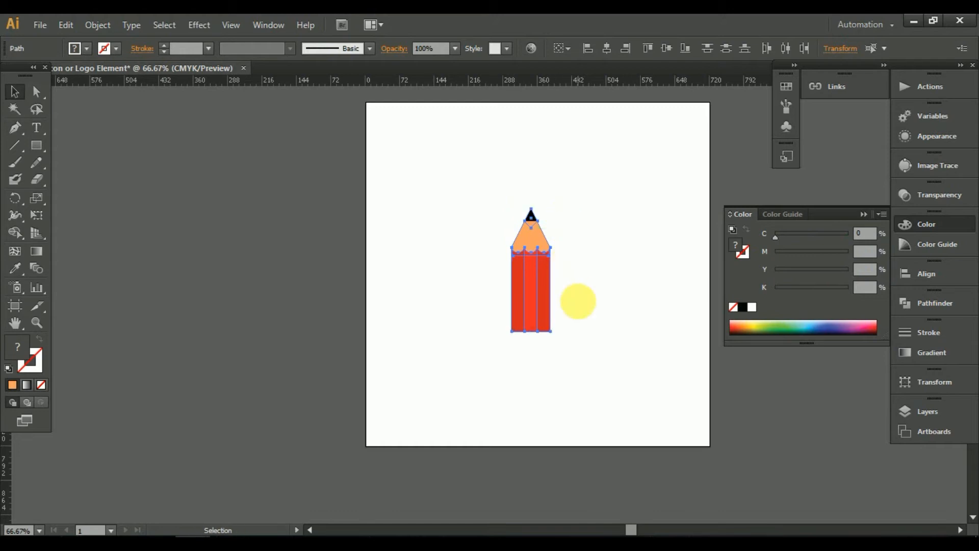
left_click(577, 298)
Draw a horizontal line across the pencil body a little above its flat end, extending past both sides.
scroll(553, 355, "up", 1)
scroll(553, 355, "up", 4)
left_click_drag(459, 257, 513, 303)
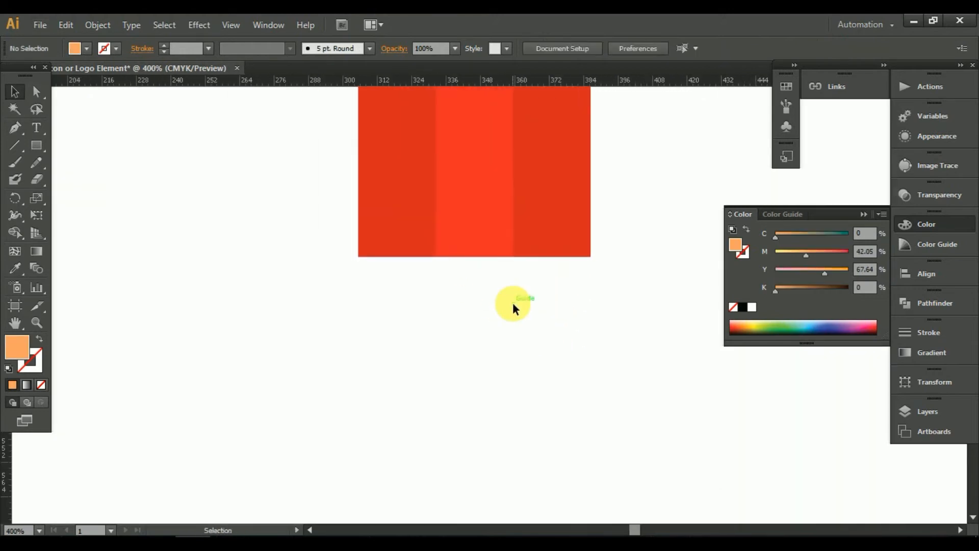
scroll(513, 302, "down", 1)
scroll(512, 302, "down", 2)
left_click_drag(526, 270, 529, 303)
scroll(488, 356, "up", 2)
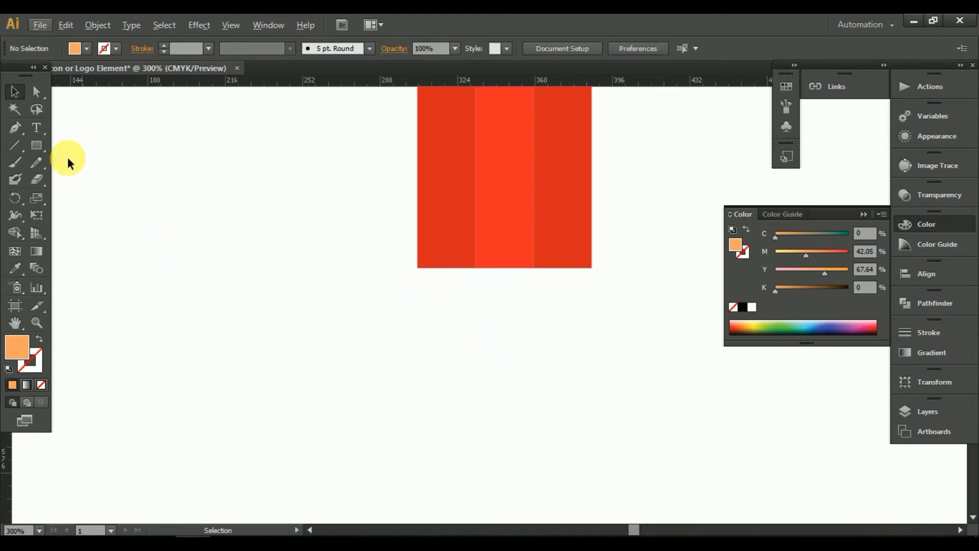
left_click(38, 142)
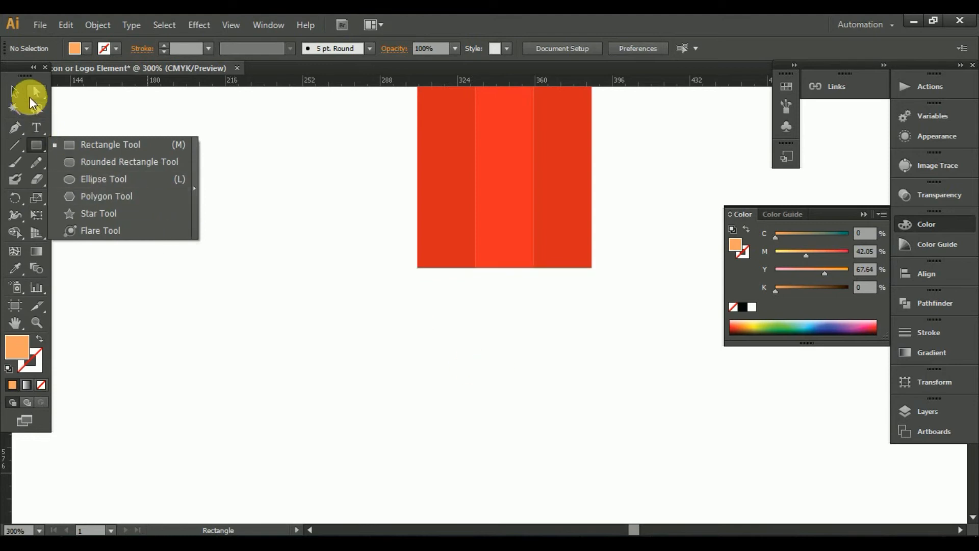
left_click(16, 92)
left_click_drag(511, 217, 451, 308)
left_click(14, 145)
left_click_drag(329, 265, 573, 266)
left_click(16, 93)
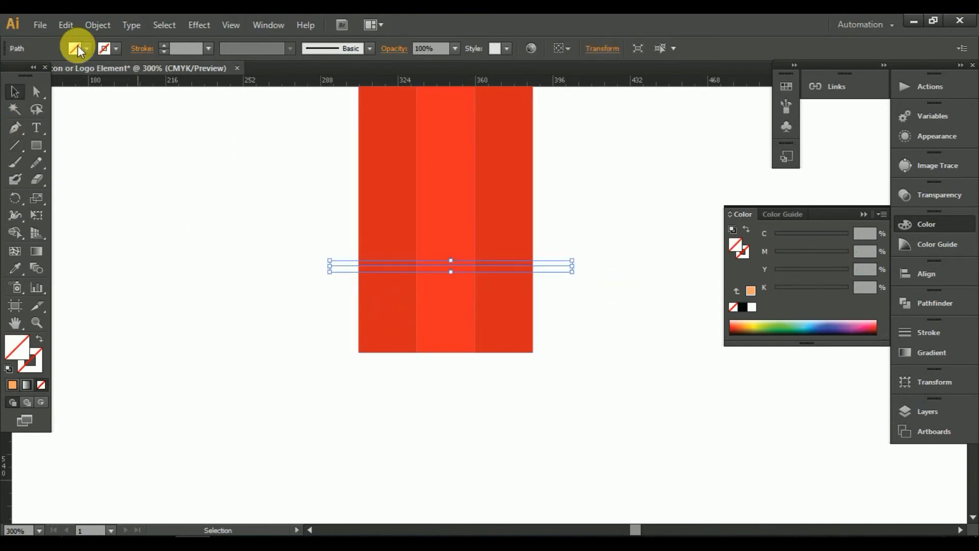
Cut the three red strips along the horizontal line with Divide Objects Below and deselect the pieces.
left_click(110, 26)
mouse_move(210, 317)
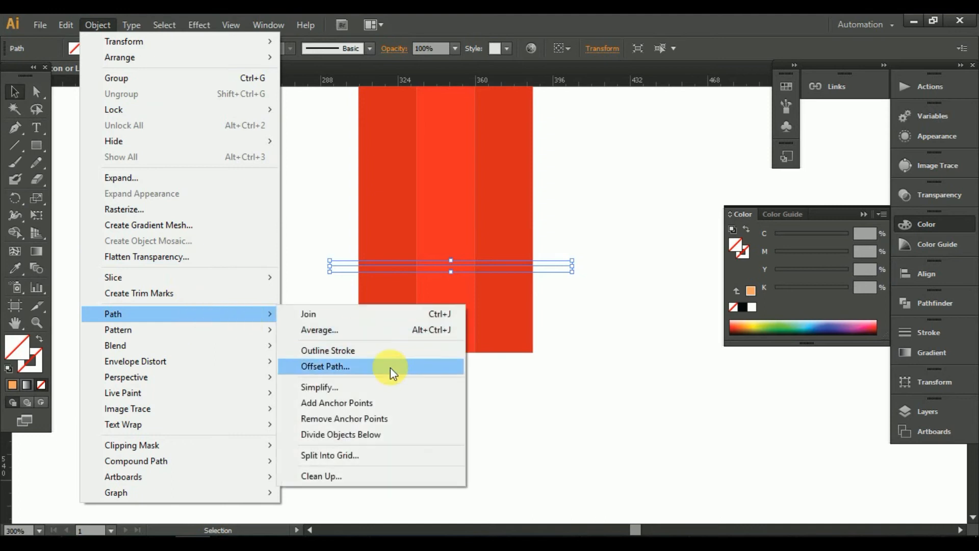
left_click(377, 434)
left_click(547, 404)
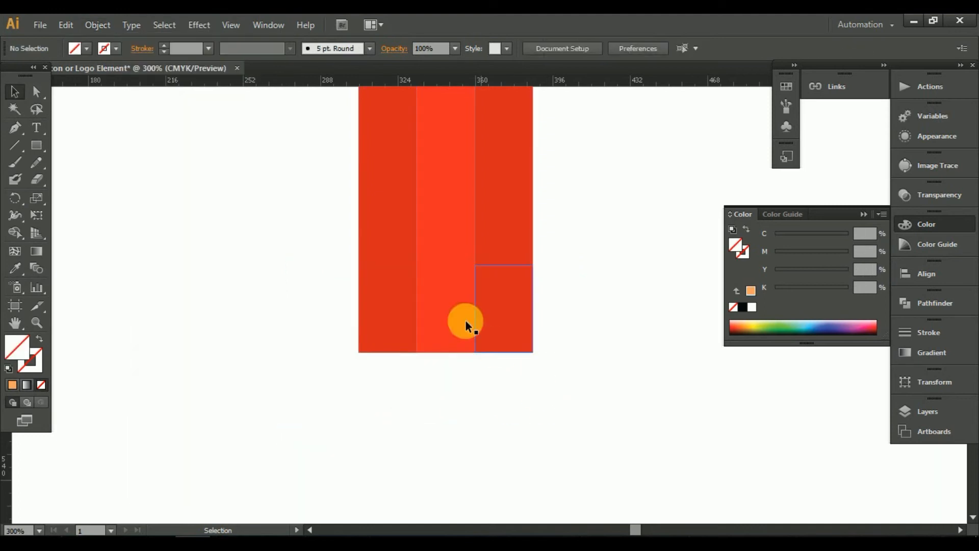
Duplicate the three cut end pieces of the strips and place the copies directly below the pencil body.
left_click(451, 308)
left_click_drag(577, 339, 377, 313)
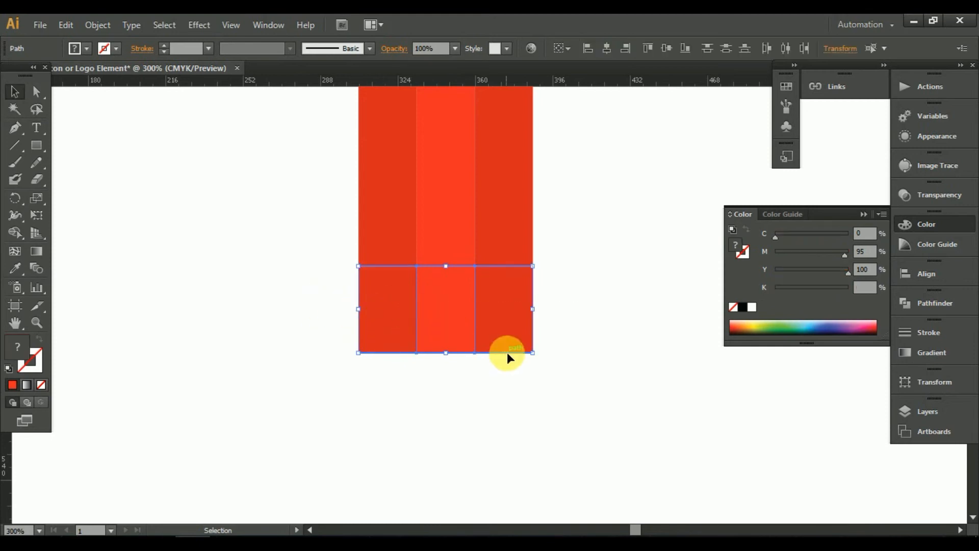
scroll(503, 332, "down", 2)
left_click_drag(503, 320, 498, 364)
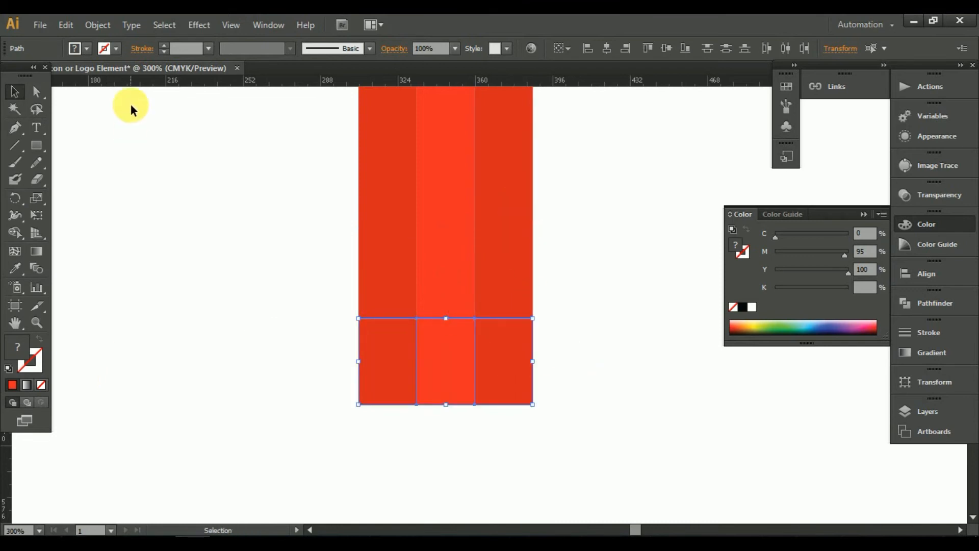
Unite the three duplicated end pieces into a single red block and deselect it.
left_click(929, 302)
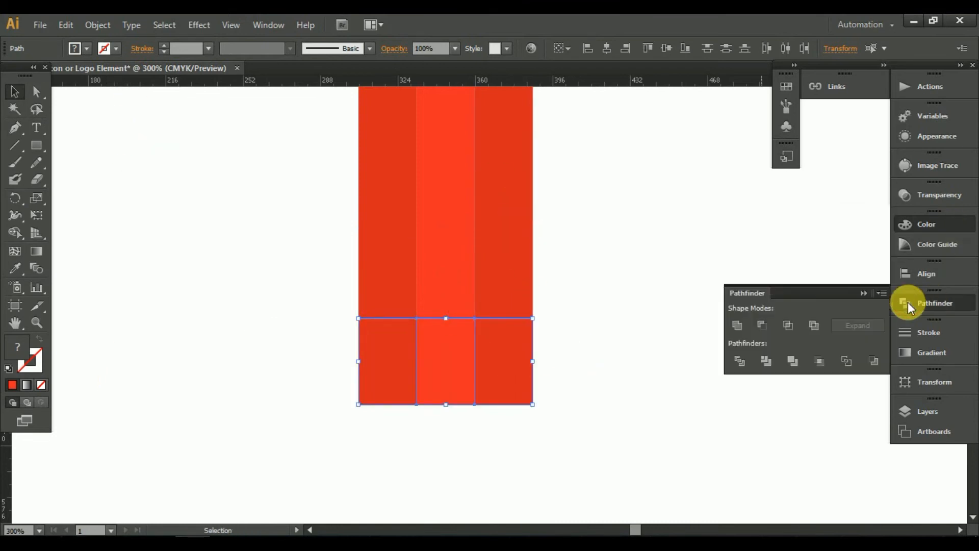
left_click(736, 325)
left_click(583, 319)
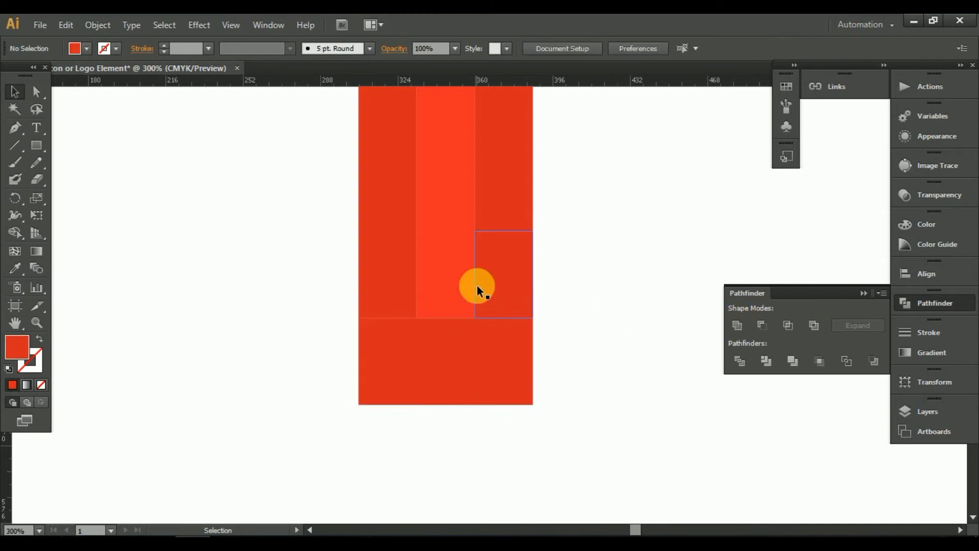
Apply a Round Corners effect with a 10 px radius to the red end block and deselect it.
left_click(449, 340)
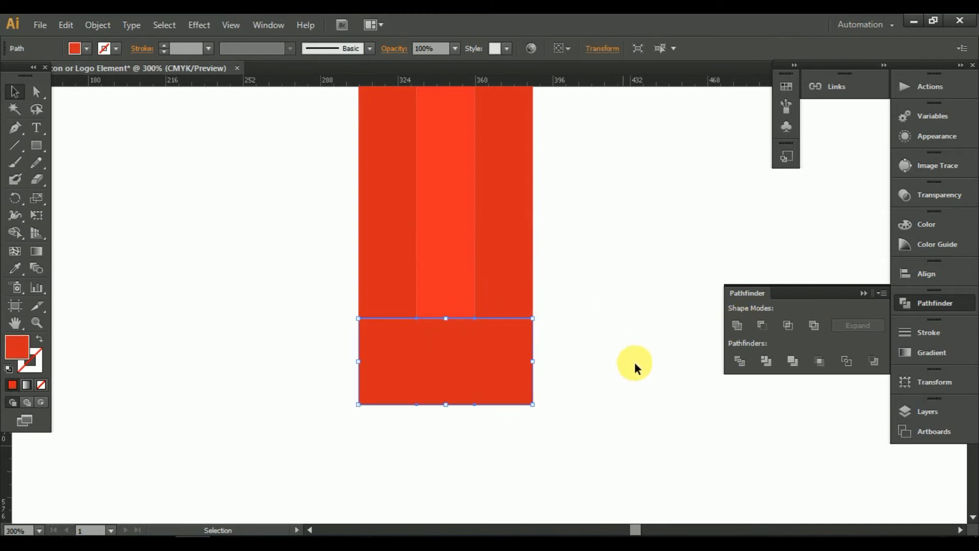
left_click(198, 25)
mouse_move(284, 197)
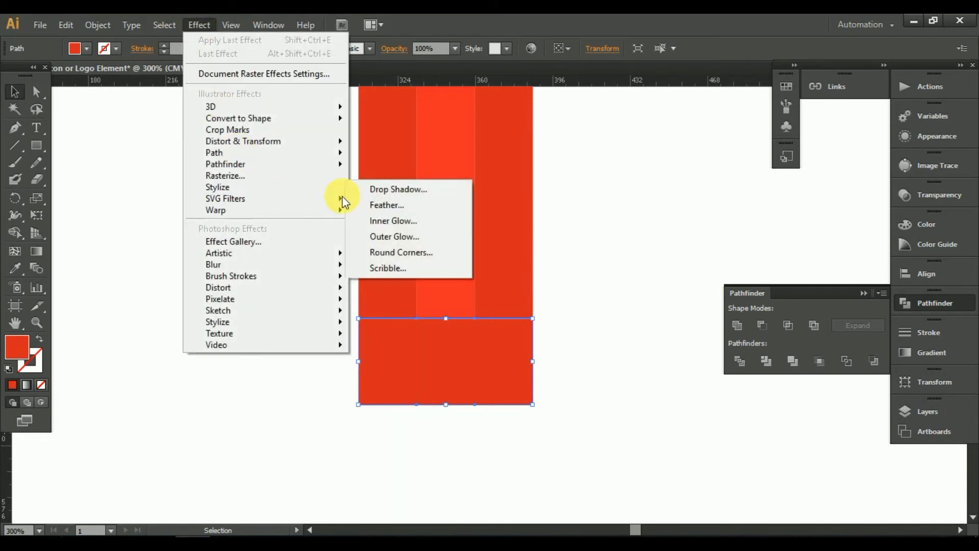
left_click(411, 251)
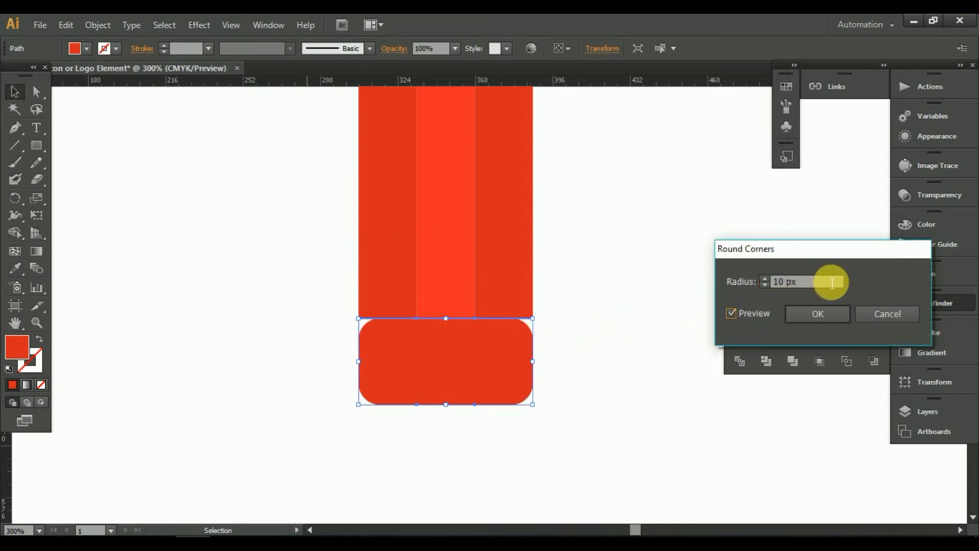
left_click(812, 316)
left_click(610, 293)
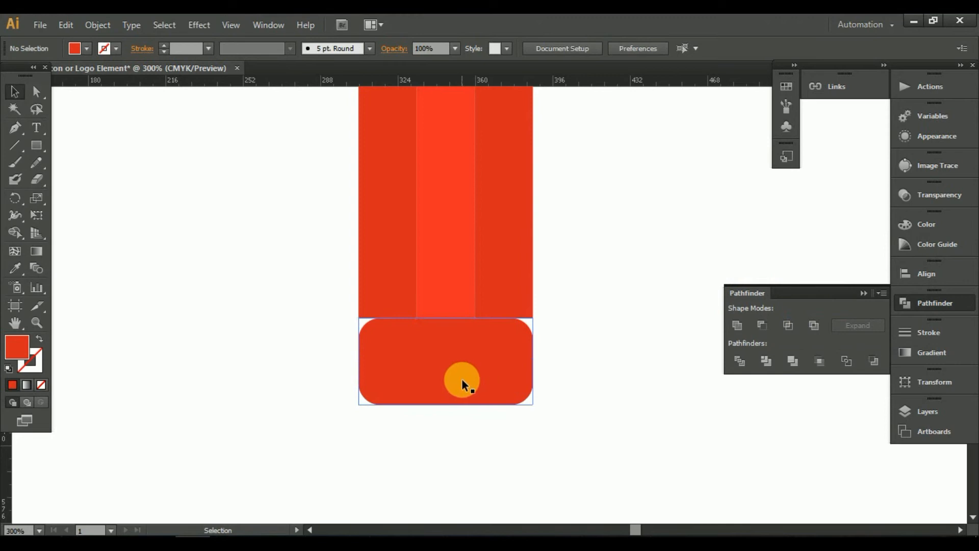
Move the rounded red block straight up so its upper corners overlap the pencil body, and select it.
left_click_drag(460, 378, 461, 355)
left_click(607, 365)
left_click(474, 346)
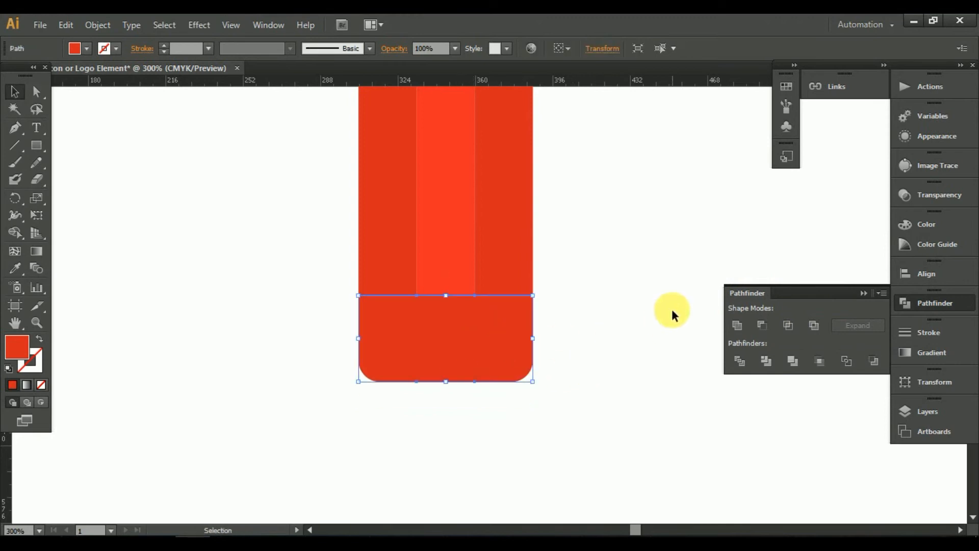
Stretch the rounded red end block from its upper edge to about 51 px high, keeping its full width.
left_click(549, 267)
left_click(438, 262)
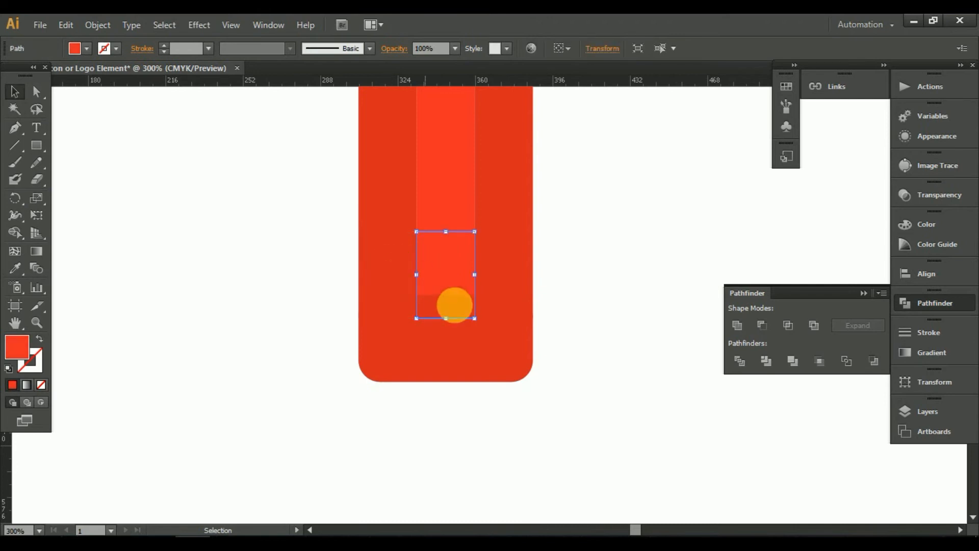
left_click(610, 335)
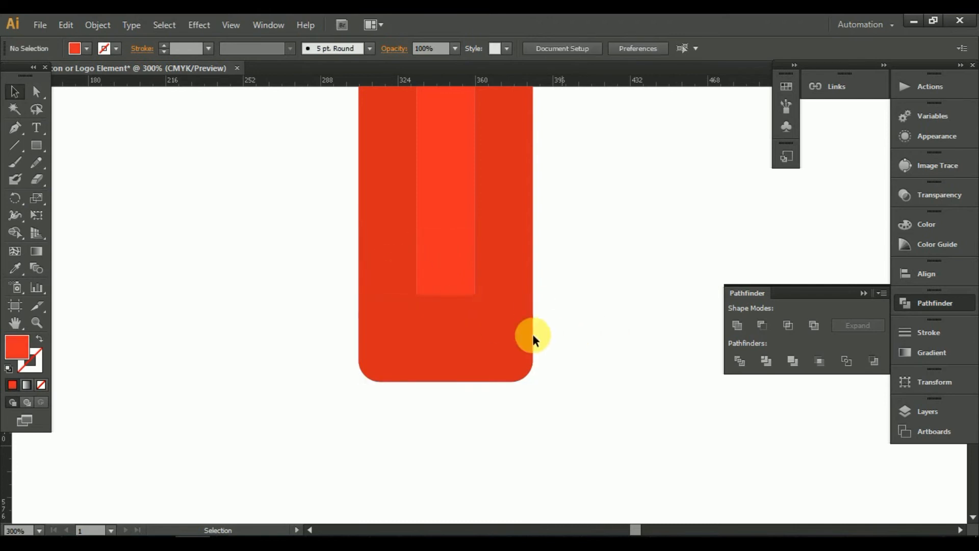
left_click(450, 300)
left_click_drag(449, 295, 448, 251)
left_click(454, 239)
left_click_drag(523, 237, 384, 242)
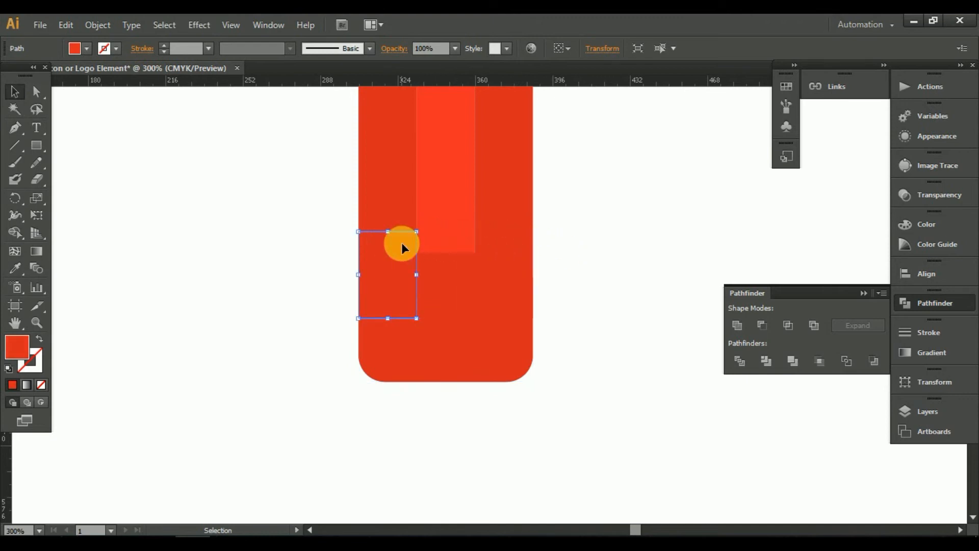
left_click(451, 262)
left_click_drag(445, 253, 443, 273)
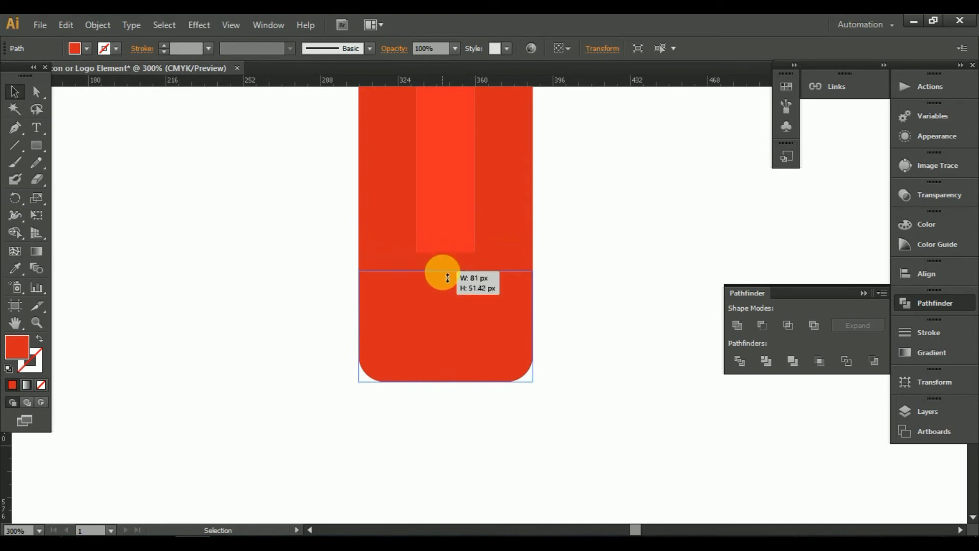
Fill the middle of the three cut end pieces above the red block with medium gray.
left_click(401, 253)
left_click(446, 253, "shift")
left_click(495, 252, "shift")
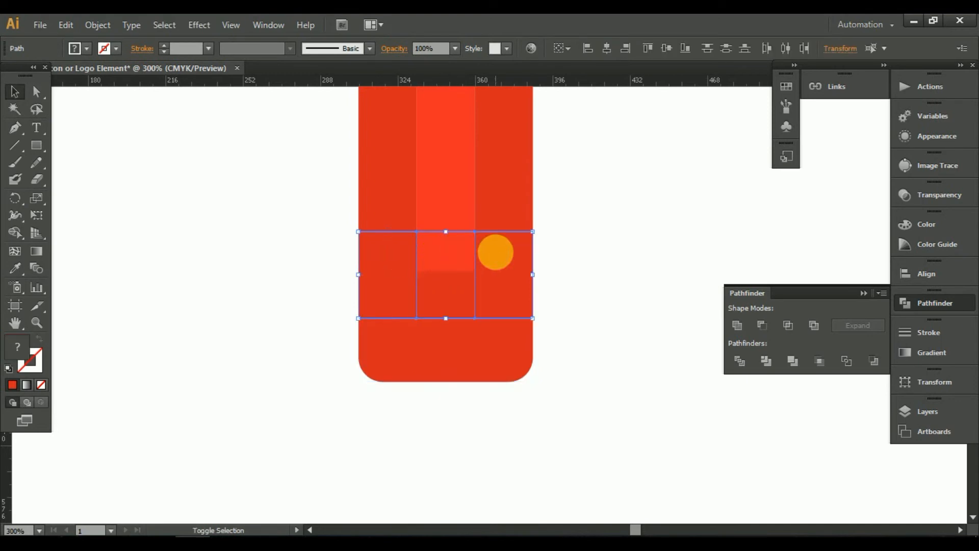
key("ctrl+shift+a")
left_click(448, 255)
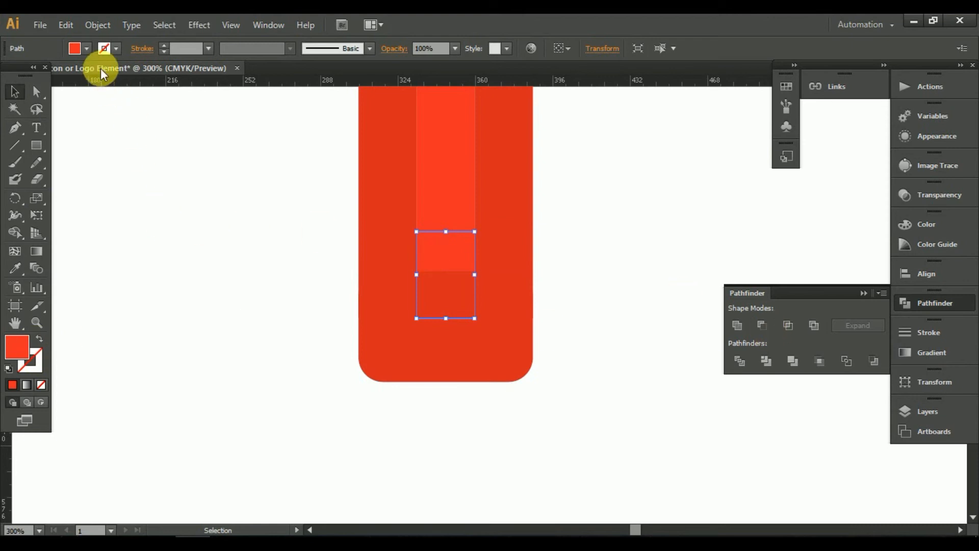
left_click(87, 49)
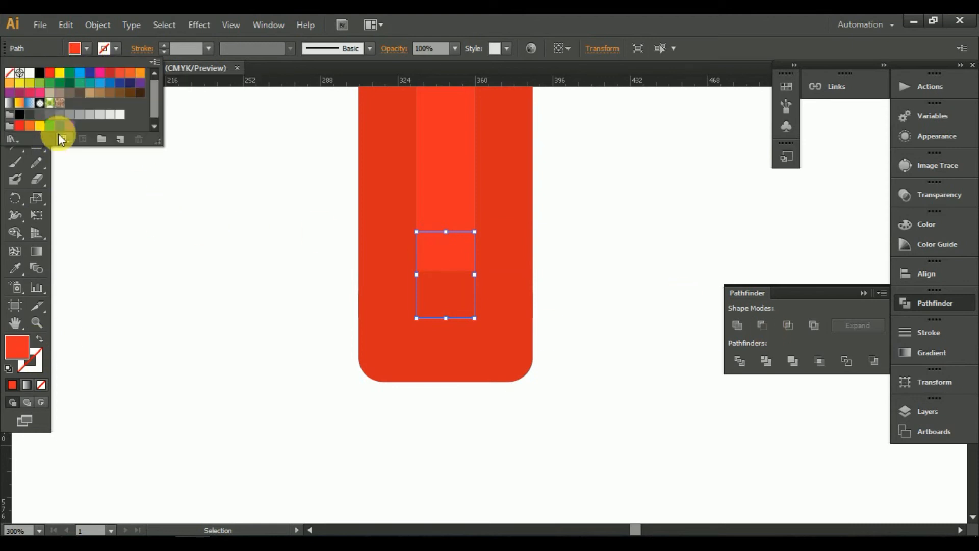
left_click(66, 120)
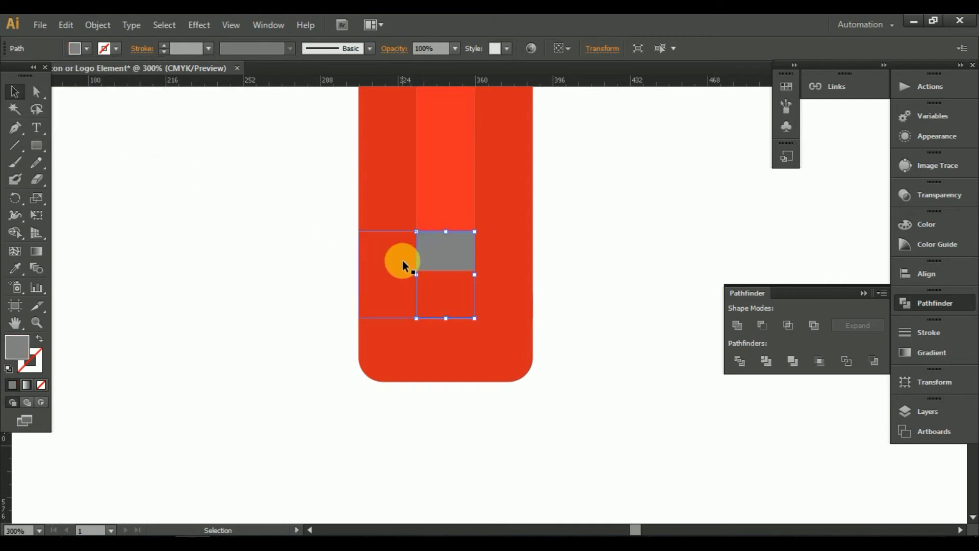
Fill the two outer cut end pieces beside the gray one with dark gray and deselect them.
left_click(559, 280)
left_click(490, 258)
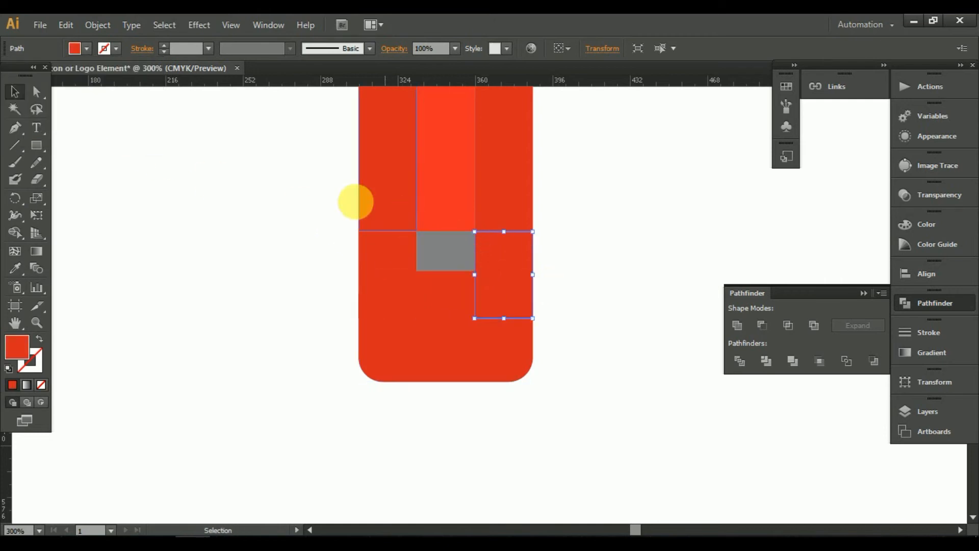
left_click(85, 49)
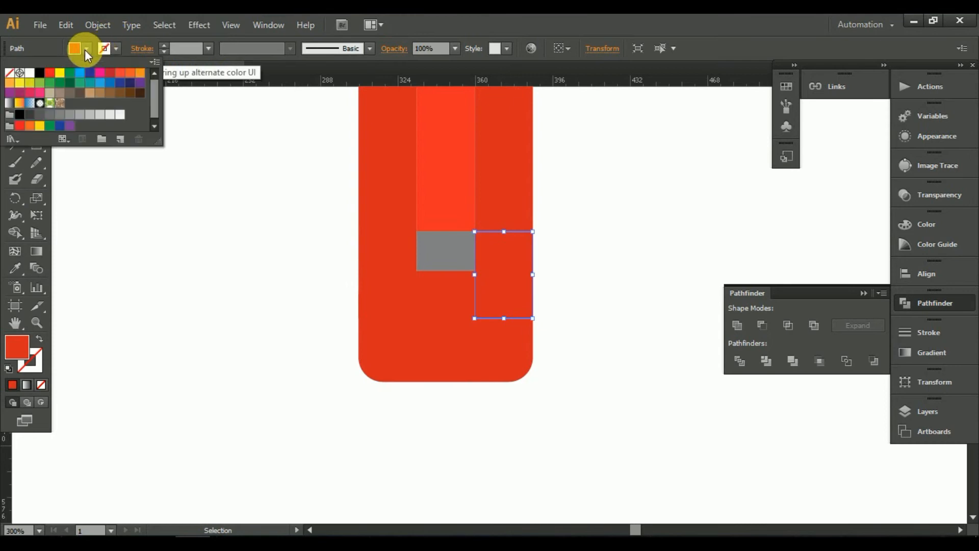
left_click(49, 123)
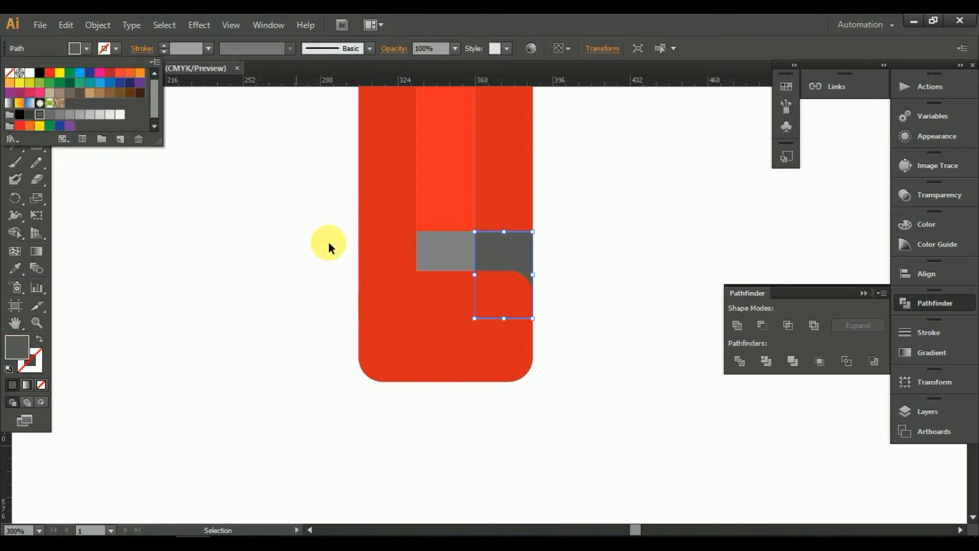
left_click(391, 257)
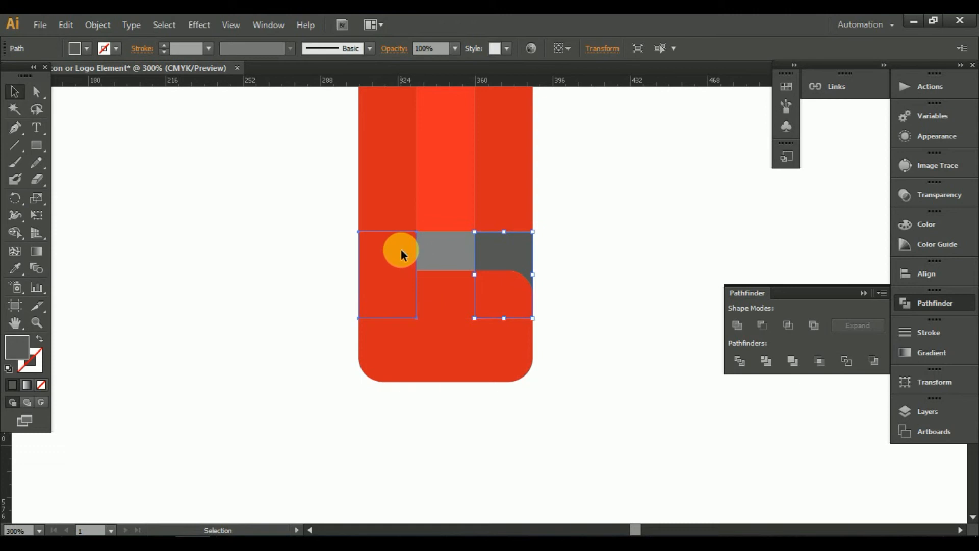
left_click(401, 250)
left_click(87, 49)
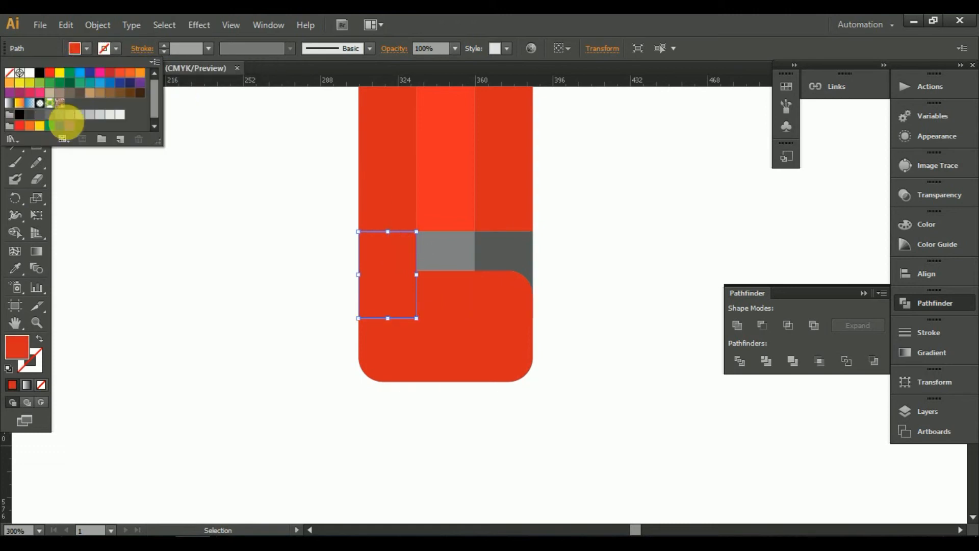
left_click(37, 113)
left_click(253, 245)
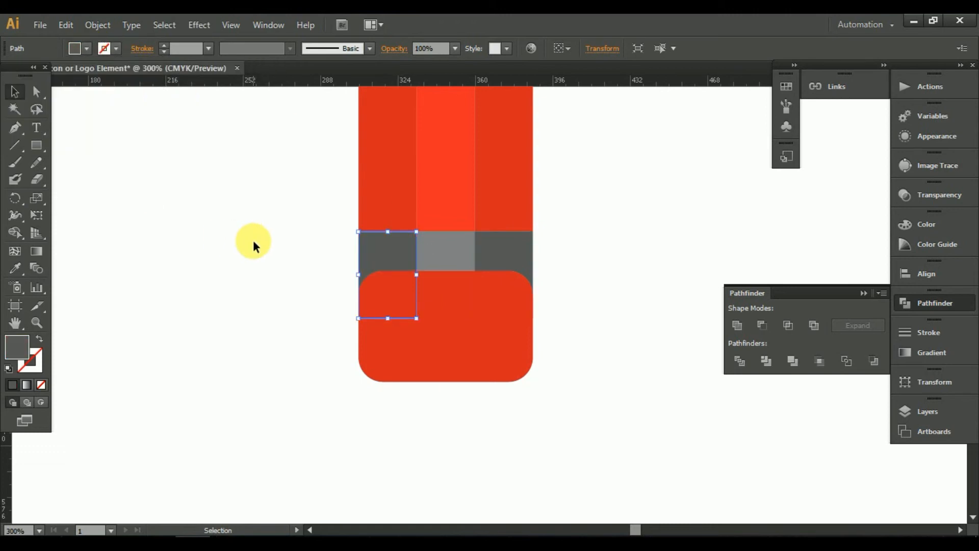
left_click(639, 247)
Expand the appearance of the rounded red end block so its rounded corners become real path geometry.
scroll(635, 273, "up", 2)
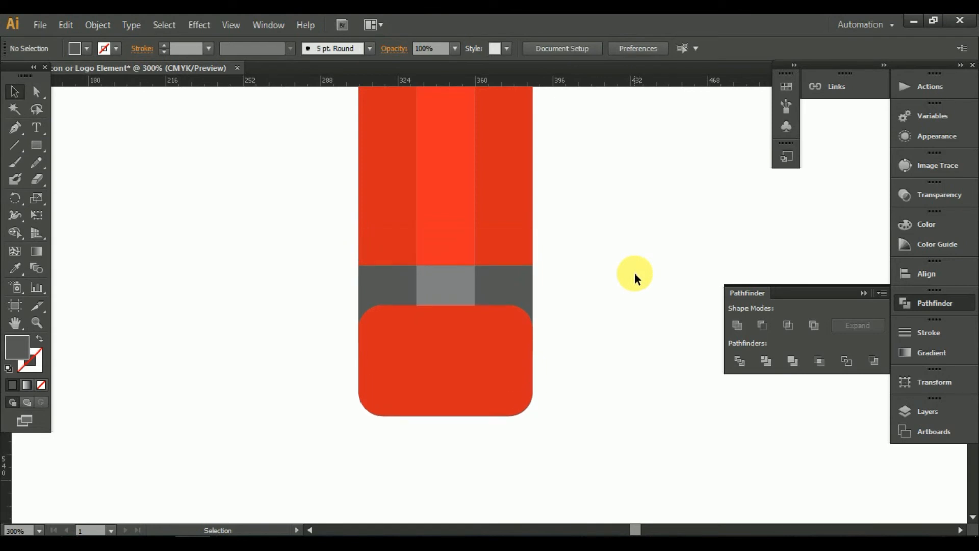
left_click(504, 348)
scroll(462, 378, "up", 2, "alt")
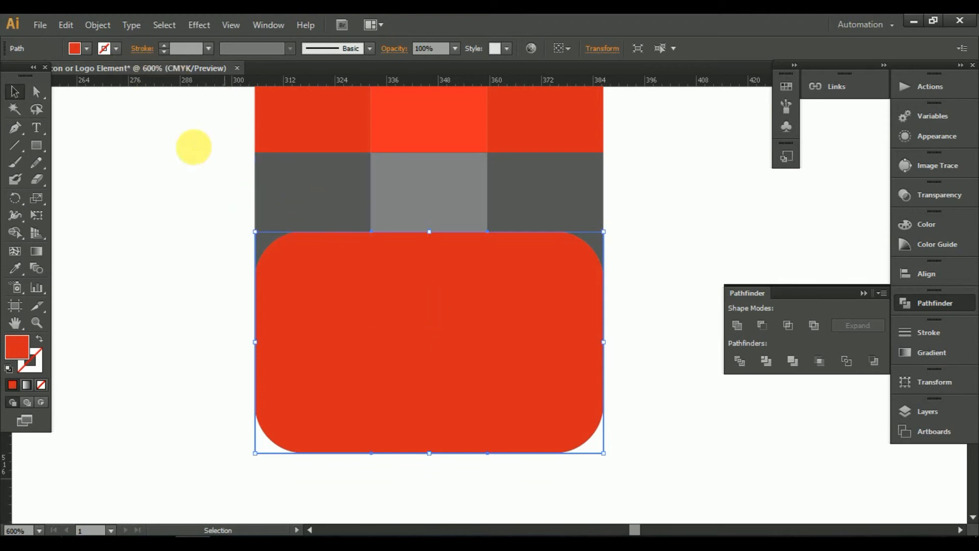
left_click(97, 25)
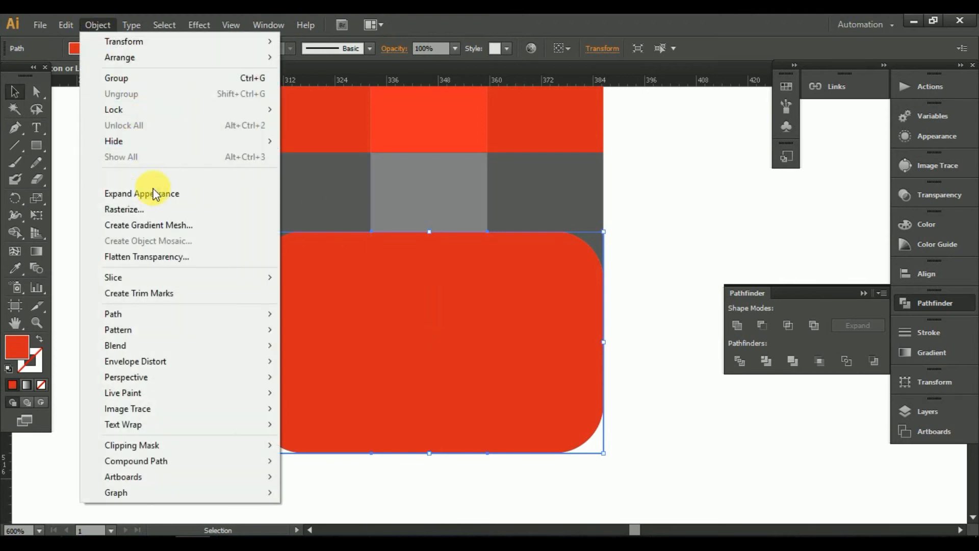
left_click(153, 194)
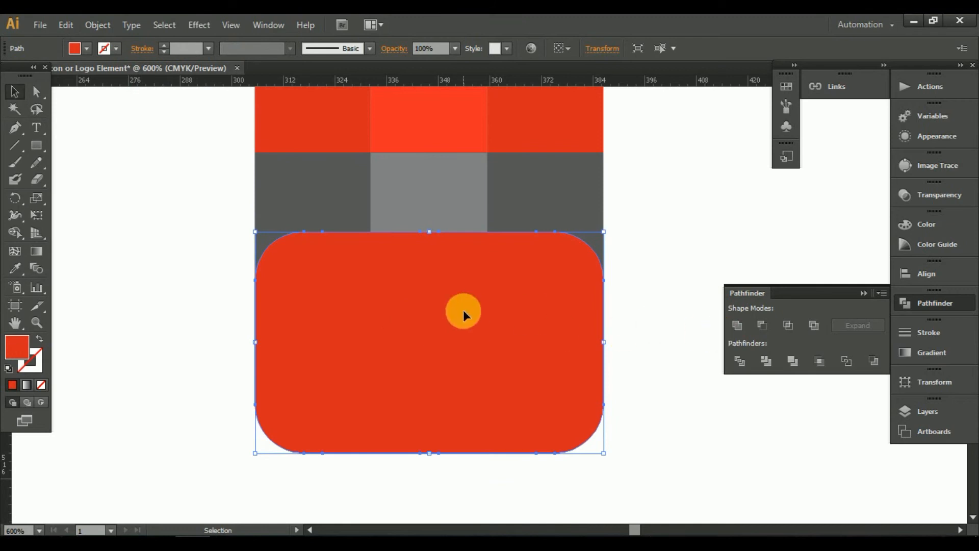
left_click(15, 145)
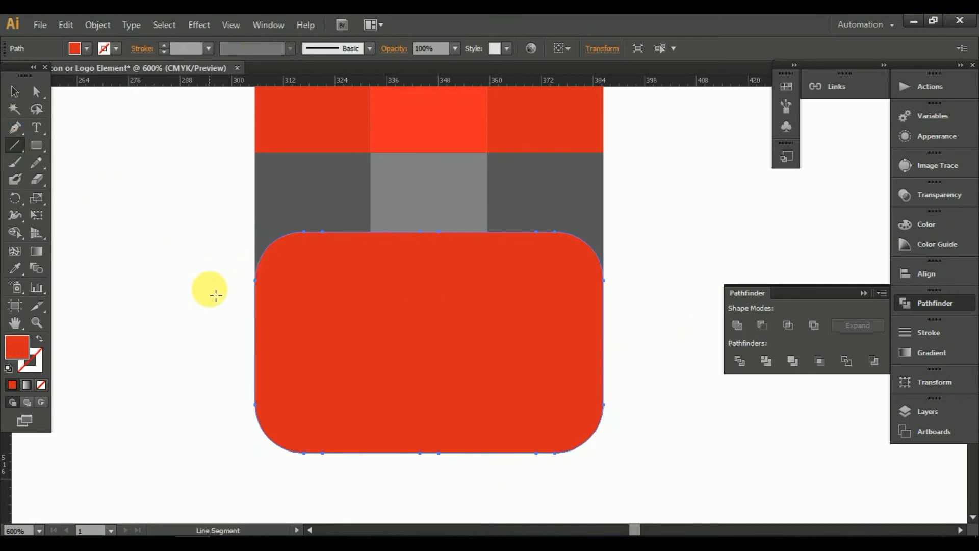
left_click_drag(218, 285, 444, 300)
left_click(37, 92)
double_click(37, 92)
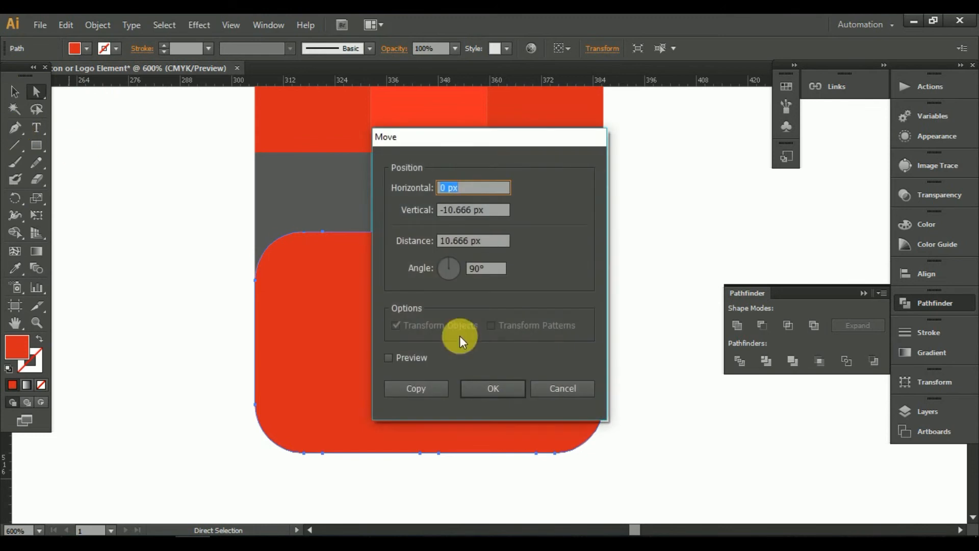
left_click(560, 390)
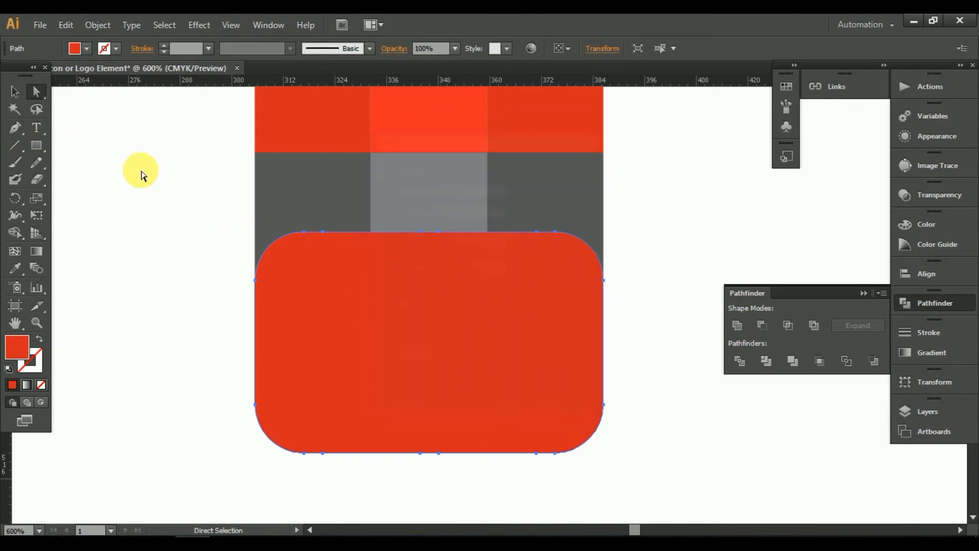
Delete the six anchor points along the red end block's upper edge and deselect the block.
left_click(15, 129)
left_click_drag(14, 136, 77, 162)
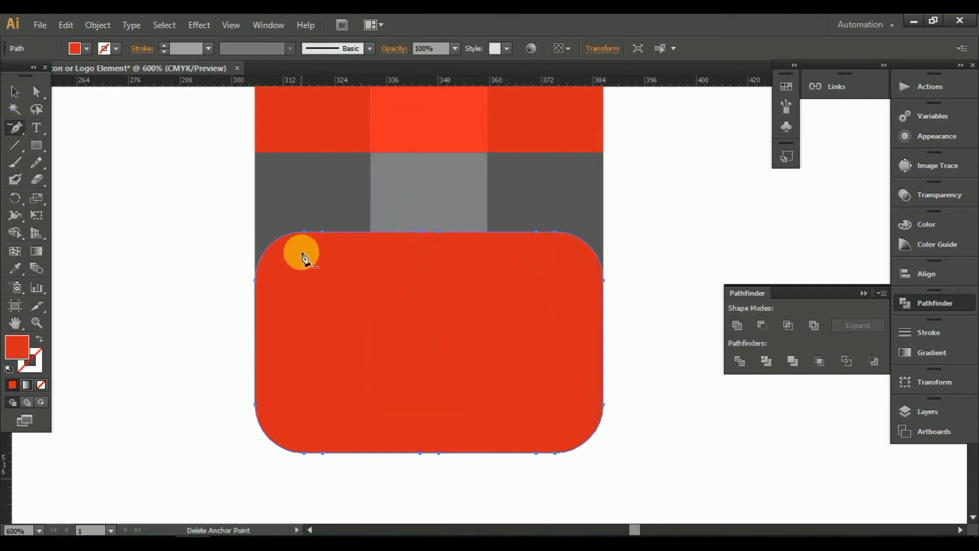
left_click(303, 233)
left_click(322, 232)
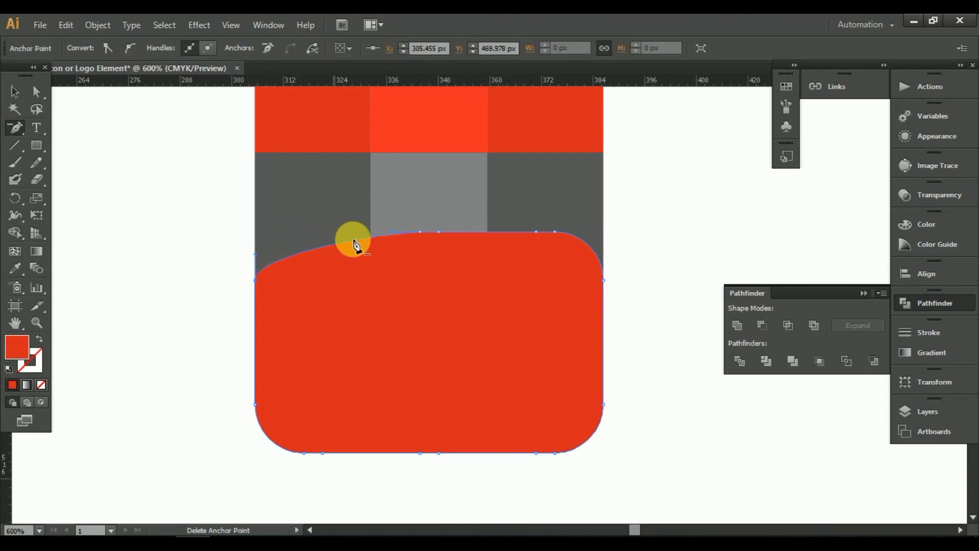
left_click(420, 233)
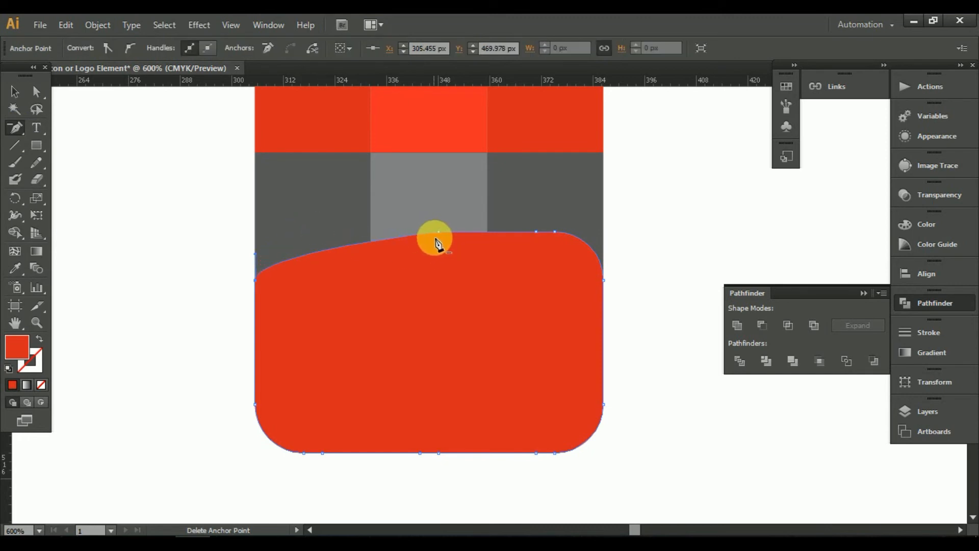
left_click(439, 232)
left_click(536, 232)
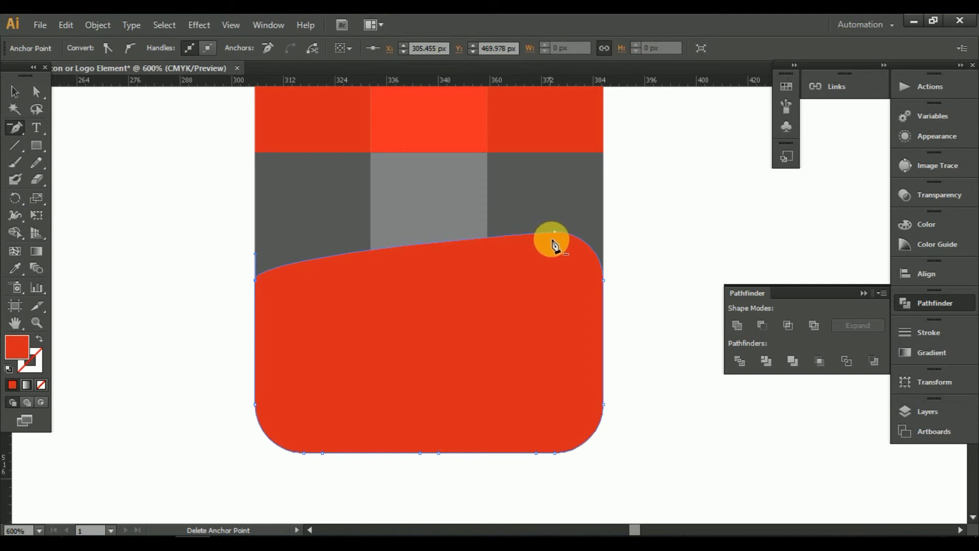
left_click(555, 232)
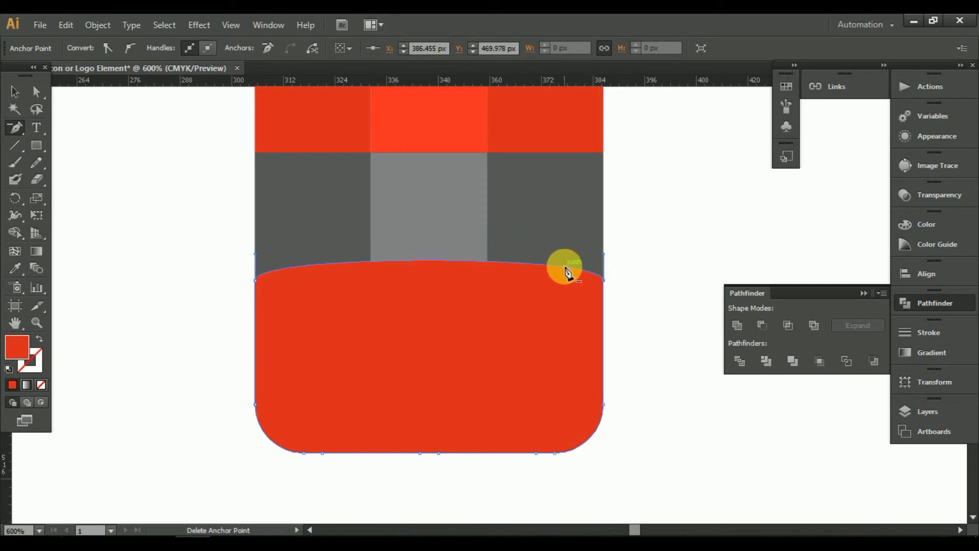
left_click(18, 89)
left_click(197, 228)
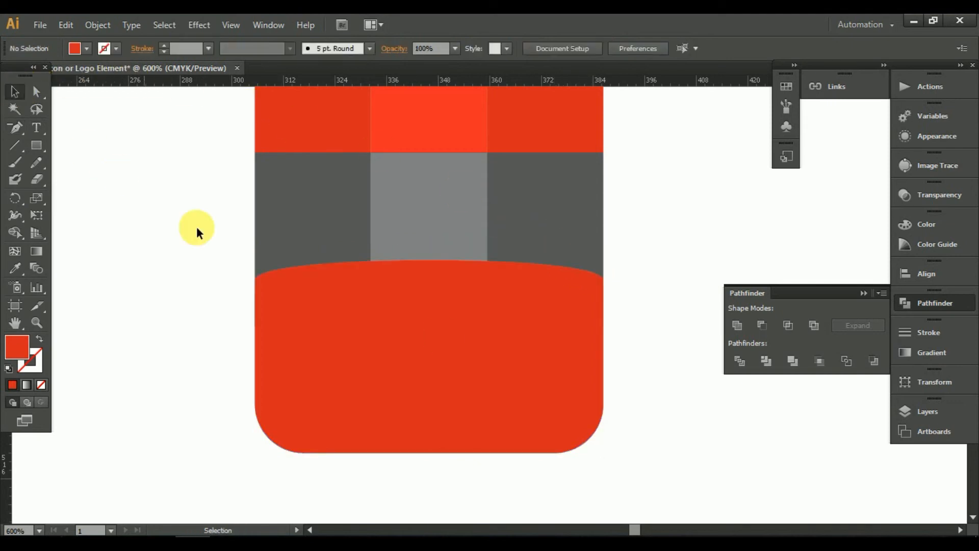
Retract the direction handle of the red end block's upper-left anchor onto the anchor itself.
left_click(448, 306)
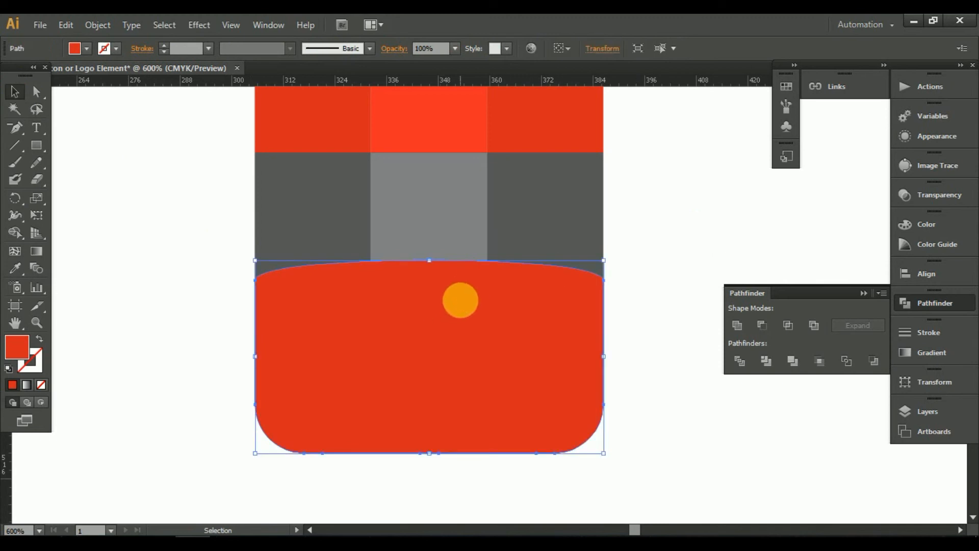
left_click(36, 91)
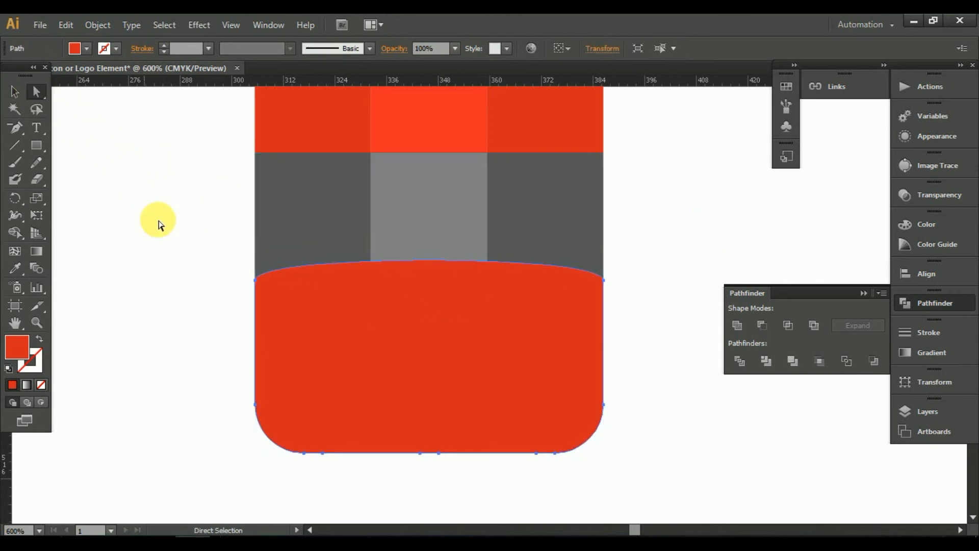
left_click(257, 280)
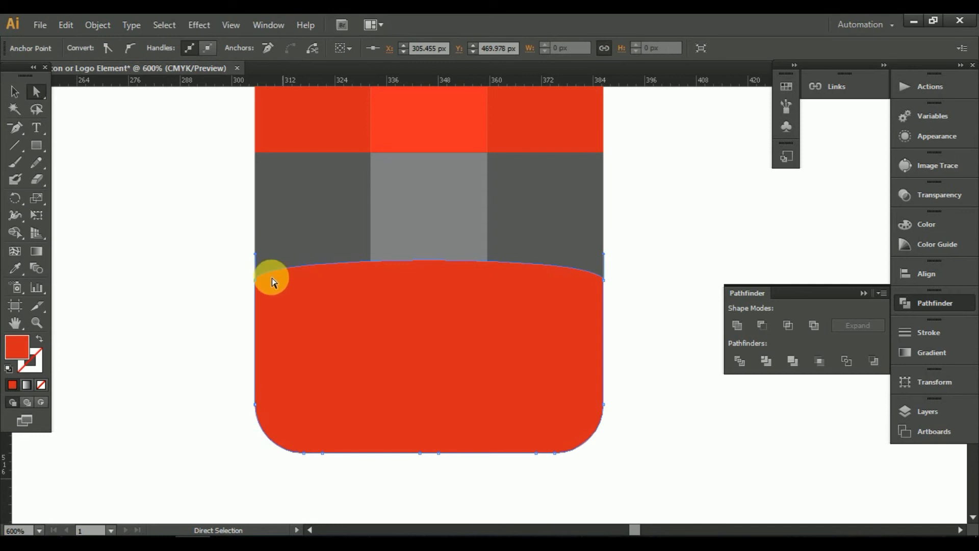
scroll(240, 278, "up", 1)
scroll(243, 278, "up", 1)
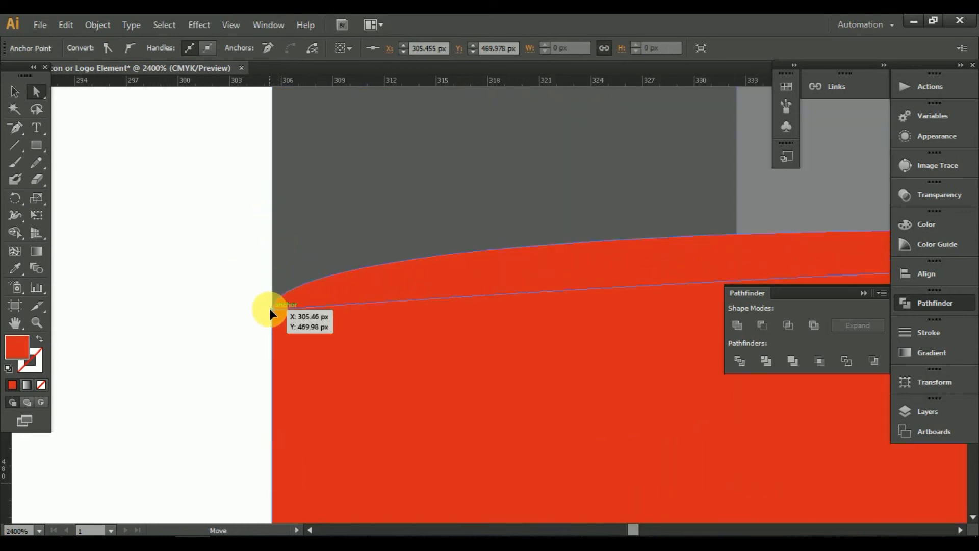
left_click_drag(274, 309, 274, 309)
Retract the direction handle of the red block's upper-right anchor to straighten its upper edge, and deselect it.
scroll(349, 318, "down", 5)
left_click_drag(512, 336, 376, 363)
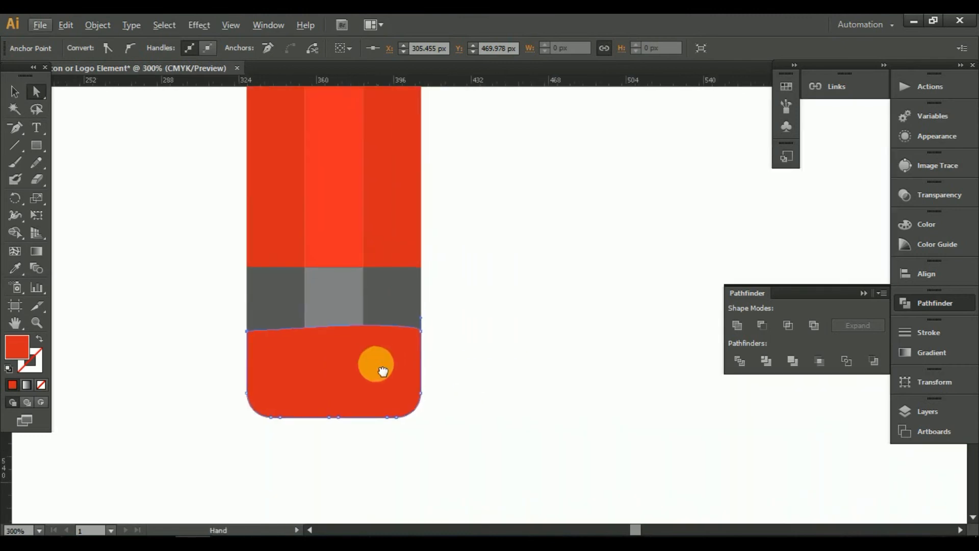
scroll(362, 352, "up", 6)
scroll(454, 237, "up", 2)
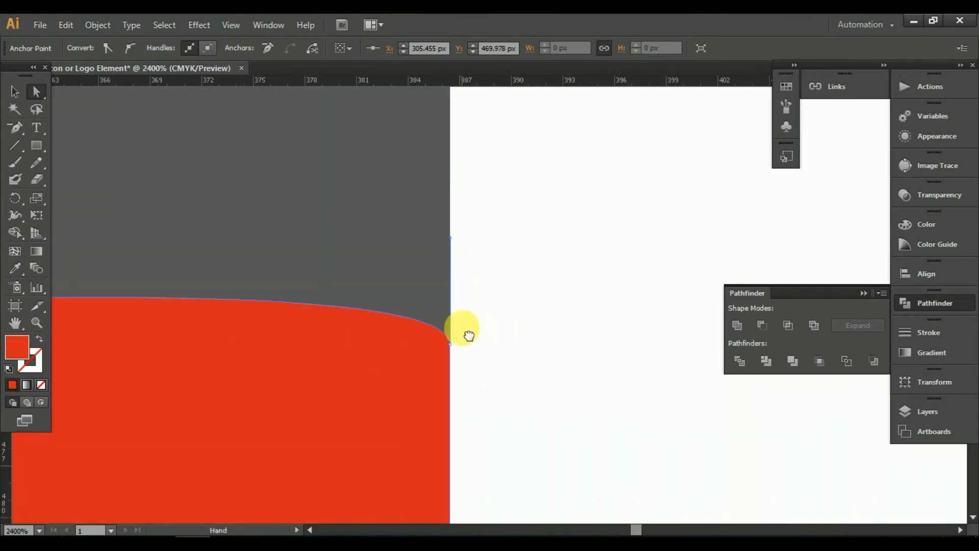
left_click_drag(451, 272, 449, 379)
left_click(506, 351)
scroll(507, 352, "down", 6)
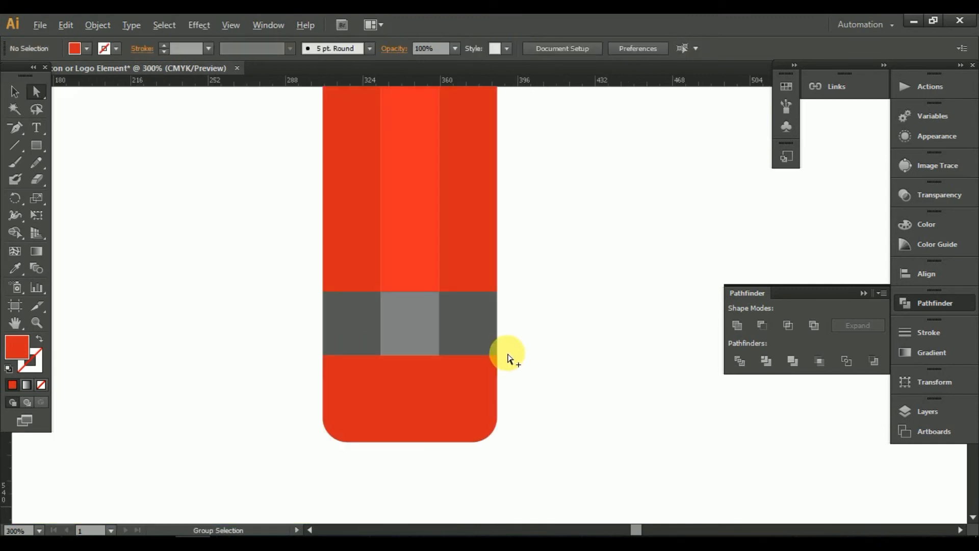
scroll(529, 368, "down", 1)
scroll(529, 369, "up", 1)
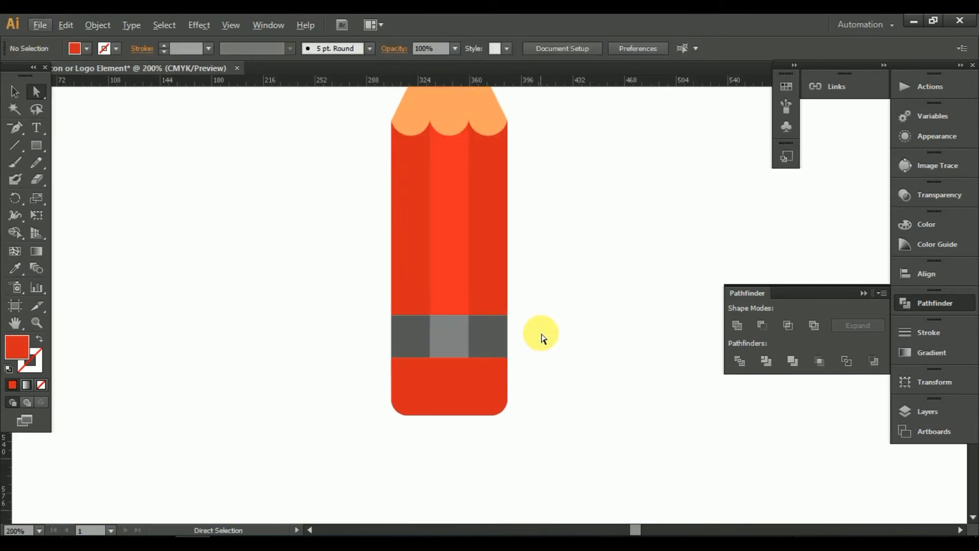
Select the whole red eraser block at the pencil's lower end.
scroll(546, 341, "down", 1)
left_click_drag(560, 266, 575, 298)
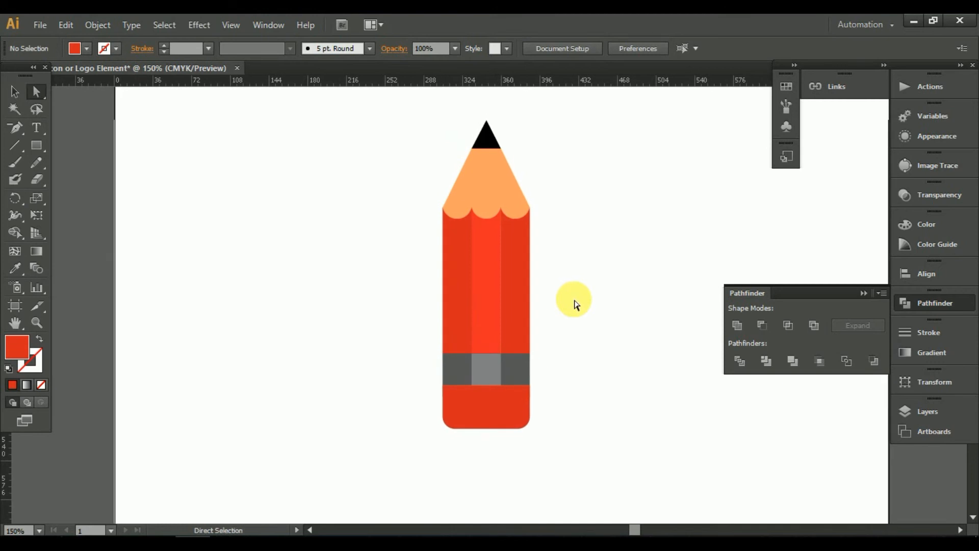
left_click(479, 414)
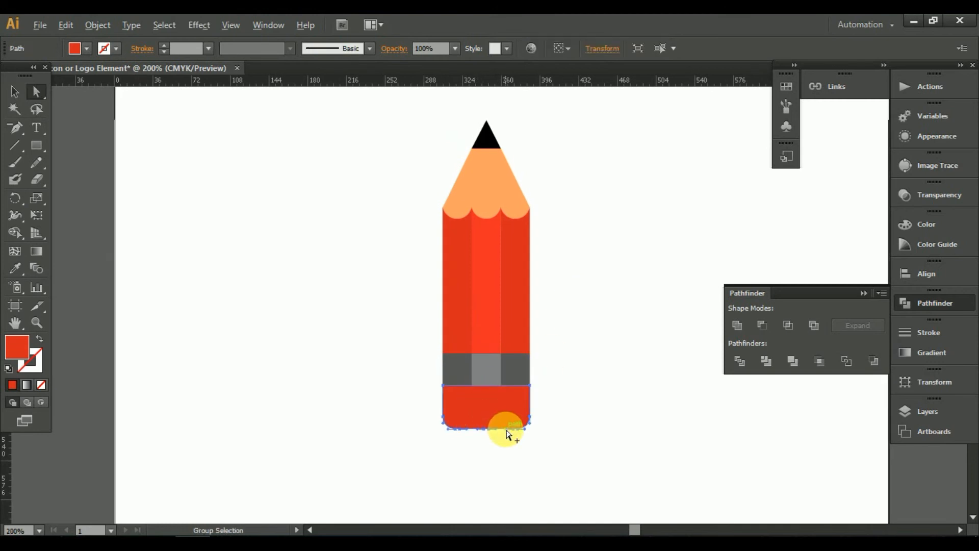
scroll(508, 433, "up", 4)
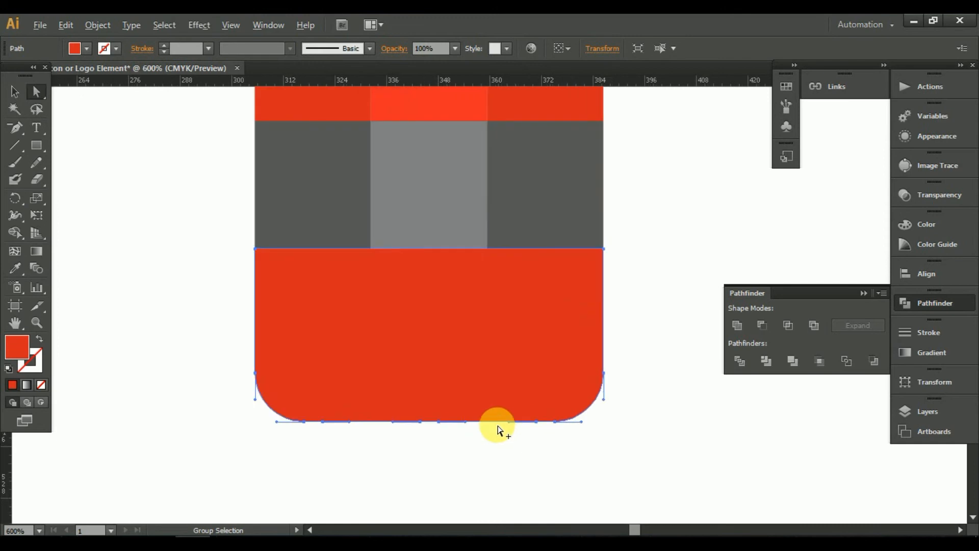
scroll(360, 338, "down", 1)
scroll(359, 338, "down", 1)
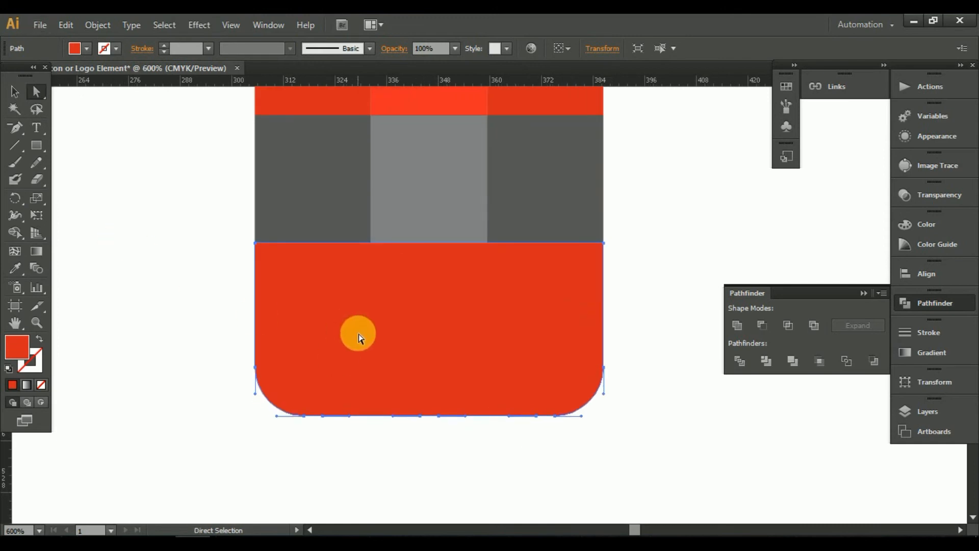
left_click(15, 92)
left_click(429, 332)
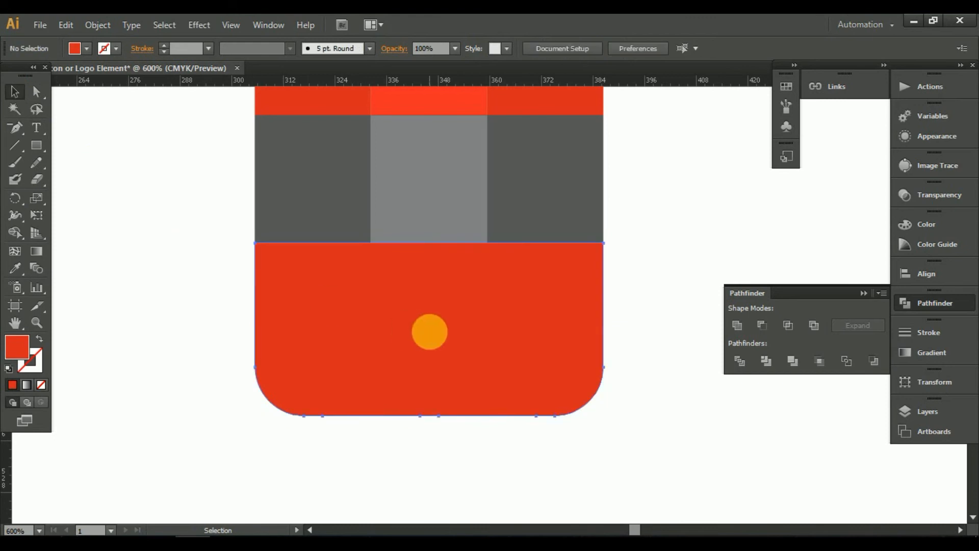
left_click_drag(461, 352, 462, 329)
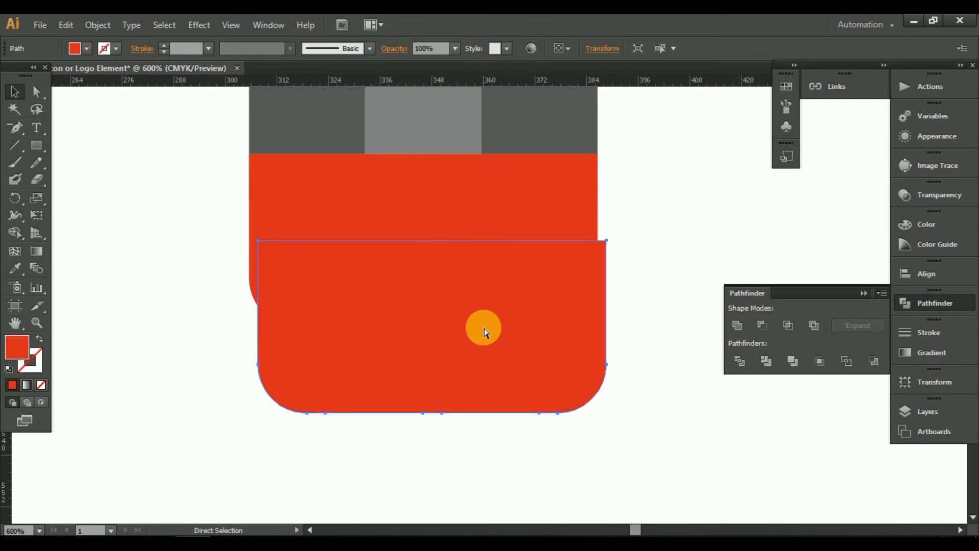
key("ctrl+z")
Copy the red eraser block and paste the duplicate in front at the same position.
left_click(99, 24)
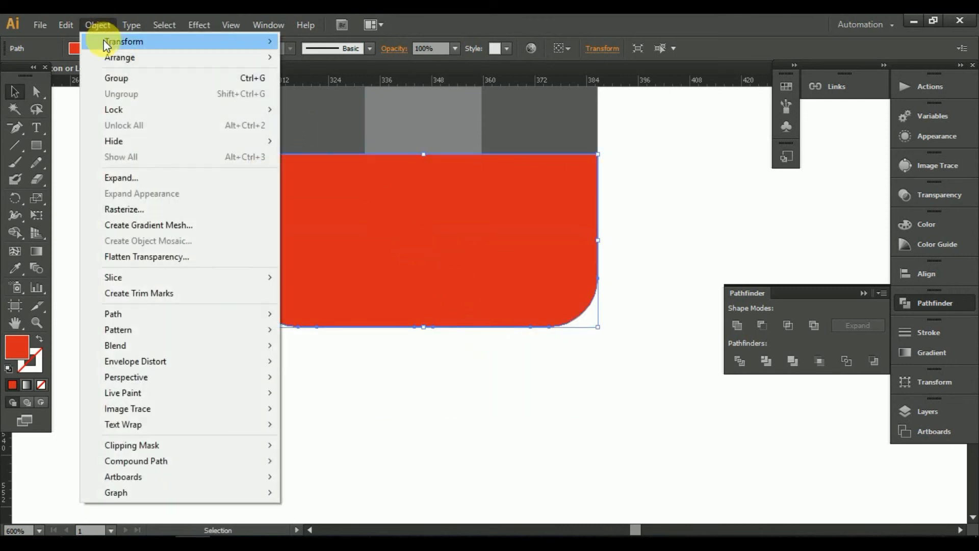
mouse_move(65, 25)
left_click(88, 94)
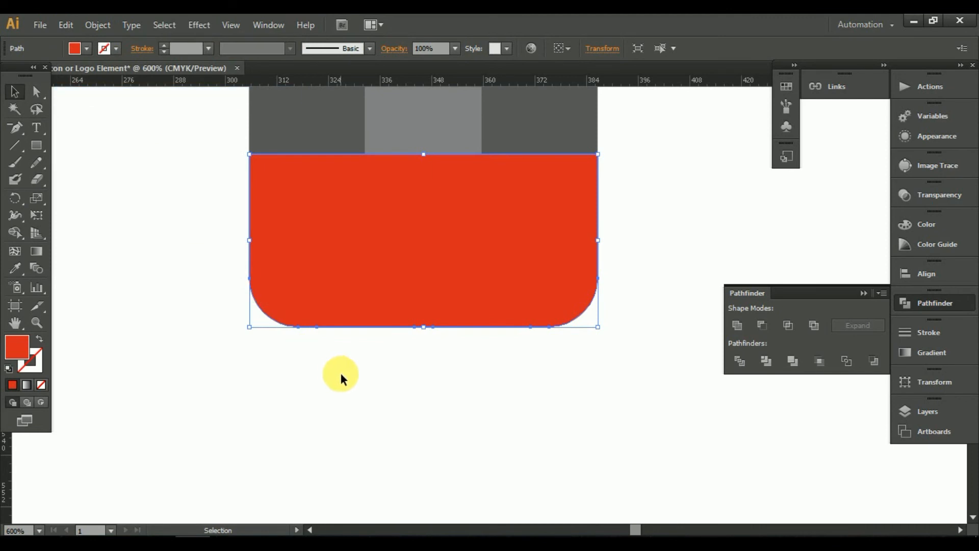
left_click(338, 376)
left_click(66, 24)
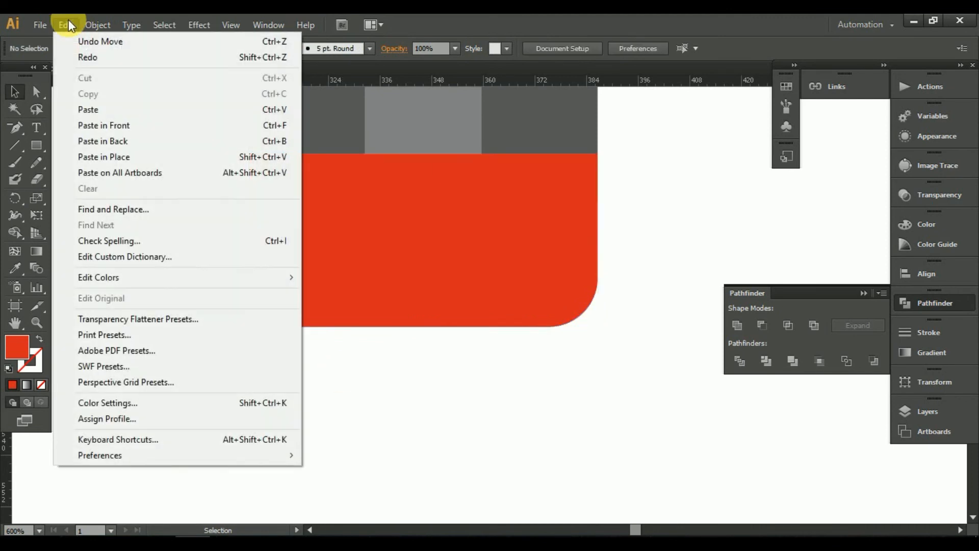
left_click(133, 127)
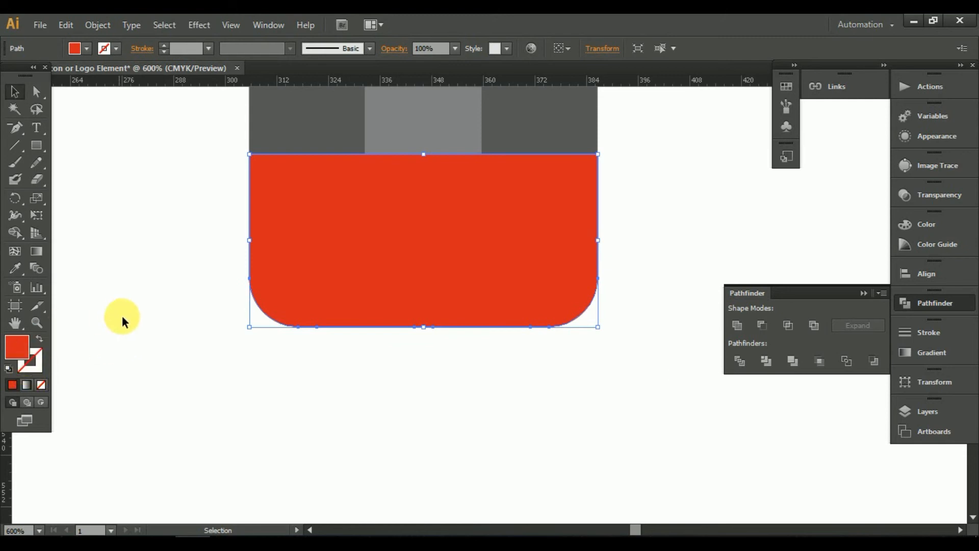
Fill the front eraser copy with the White, Black linear gradient and set its white stop's opacity to 40%.
left_click(941, 356)
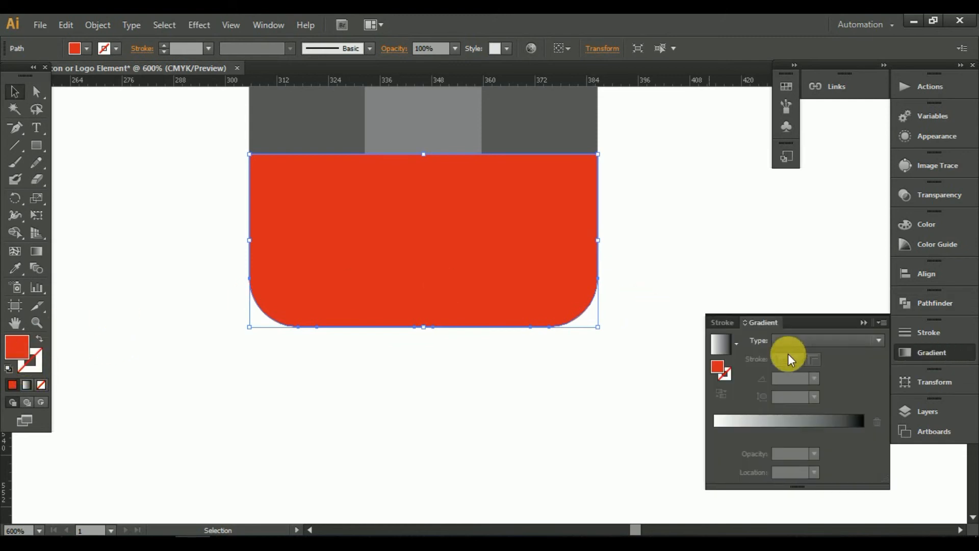
left_click(736, 344)
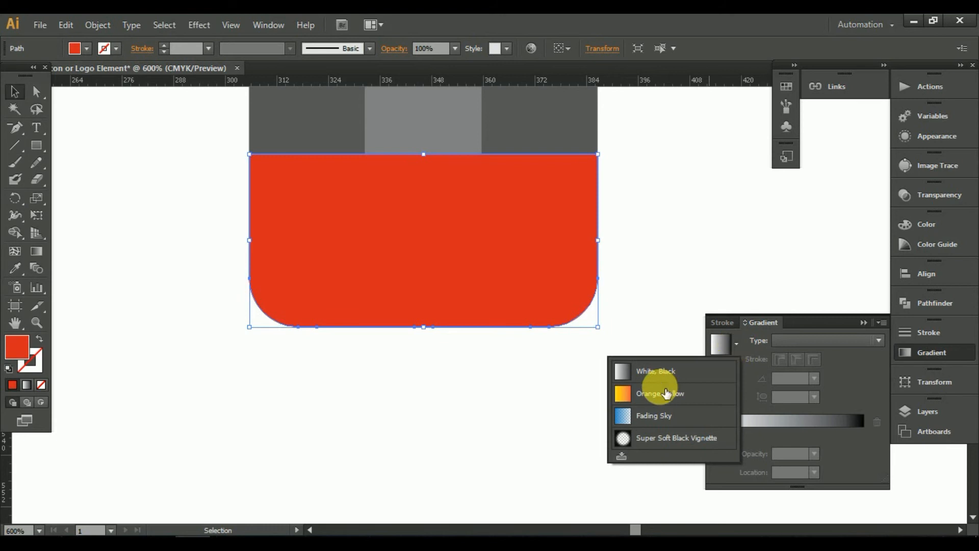
left_click(658, 375)
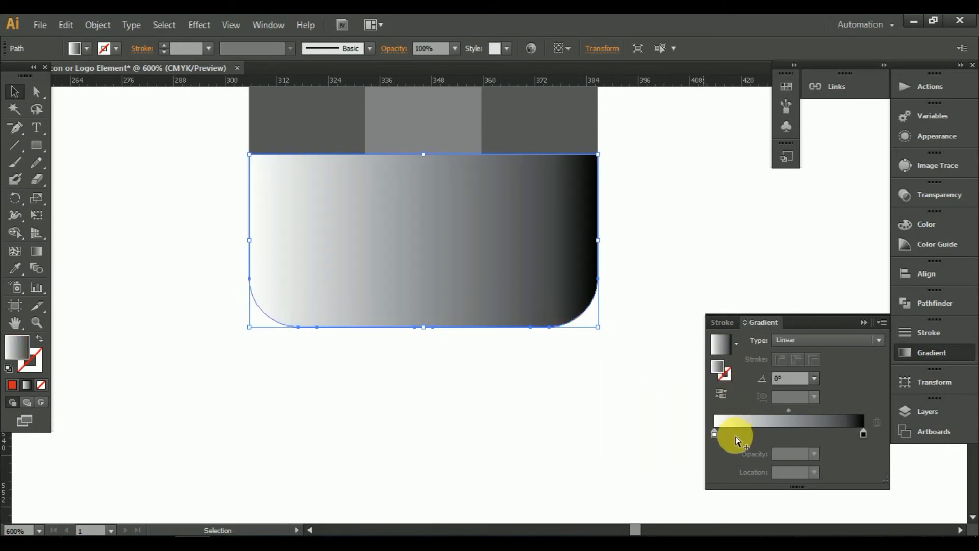
left_click(714, 433)
left_click(815, 454)
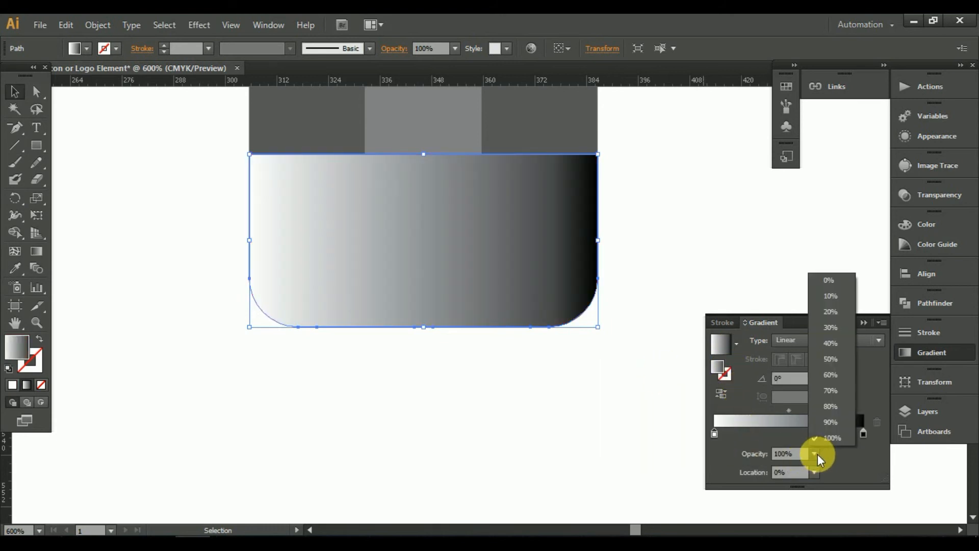
left_click(830, 344)
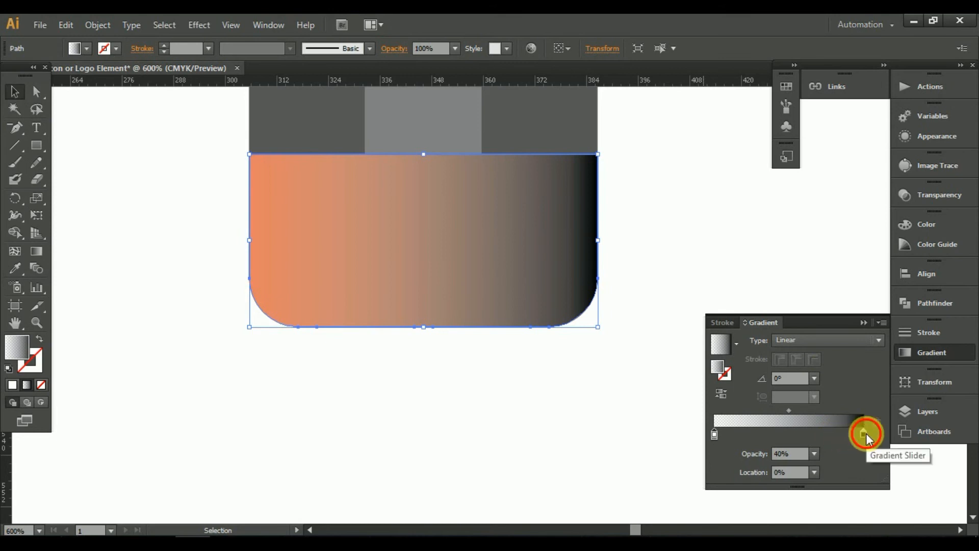
Replace the gradient's black stop with a new light stop at location 100% and set that stop's opacity to 0%.
left_click(742, 434)
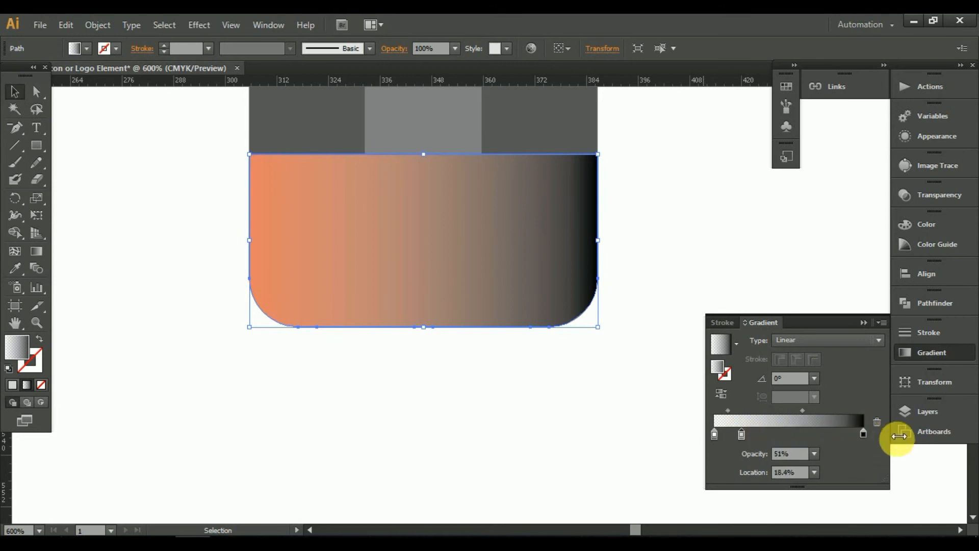
left_click_drag(868, 433, 828, 455)
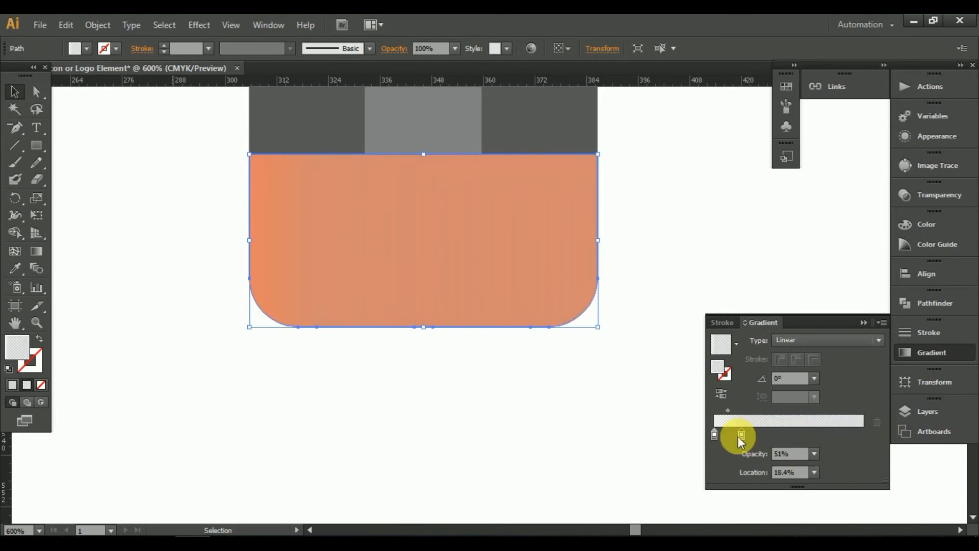
left_click_drag(742, 436, 904, 429)
left_click(814, 454)
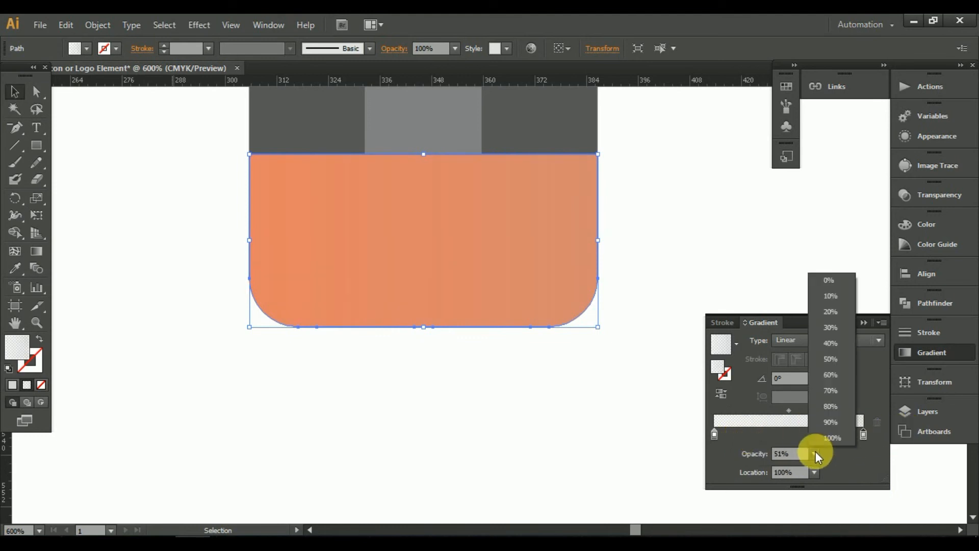
left_click(825, 280)
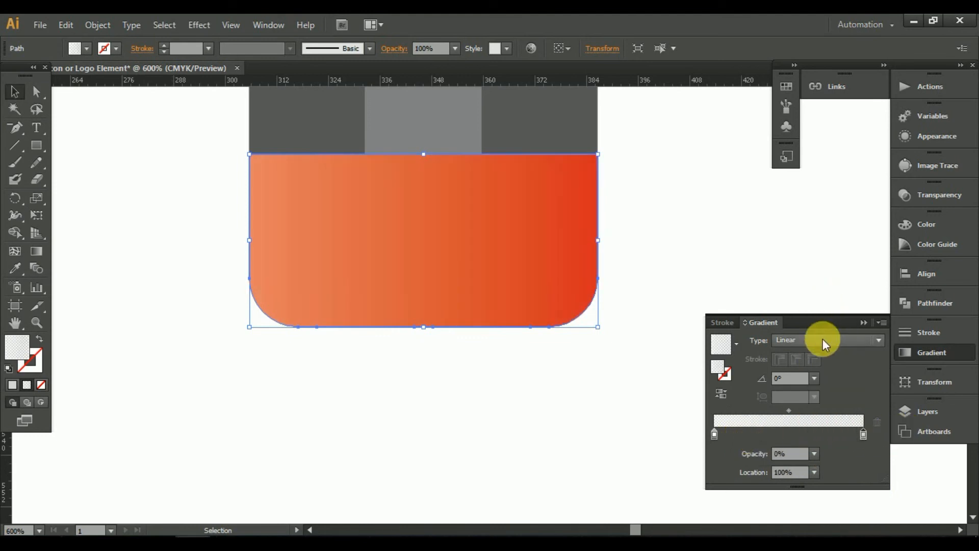
Shift the gradient's starting stop to location 3.3% and deselect the eraser block.
left_click_drag(713, 435, 737, 430)
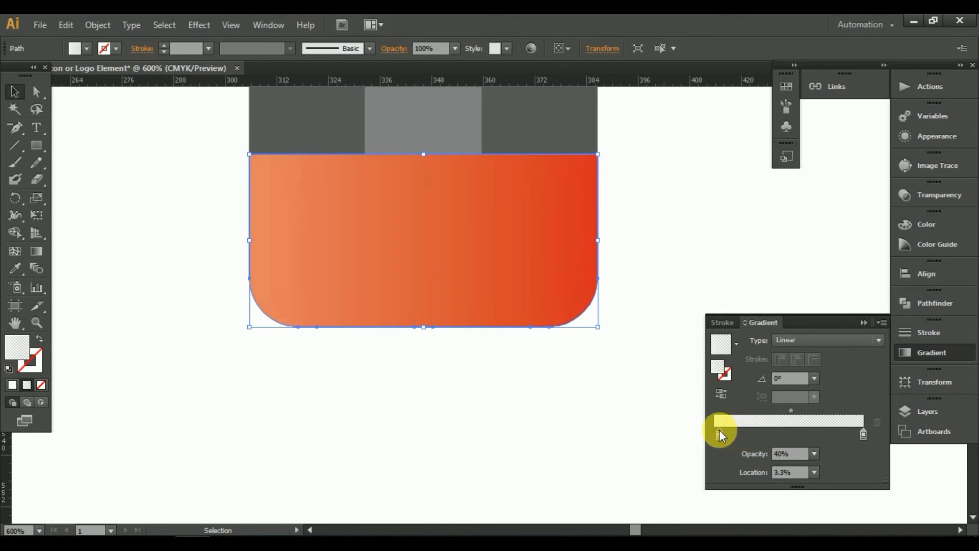
left_click(542, 397)
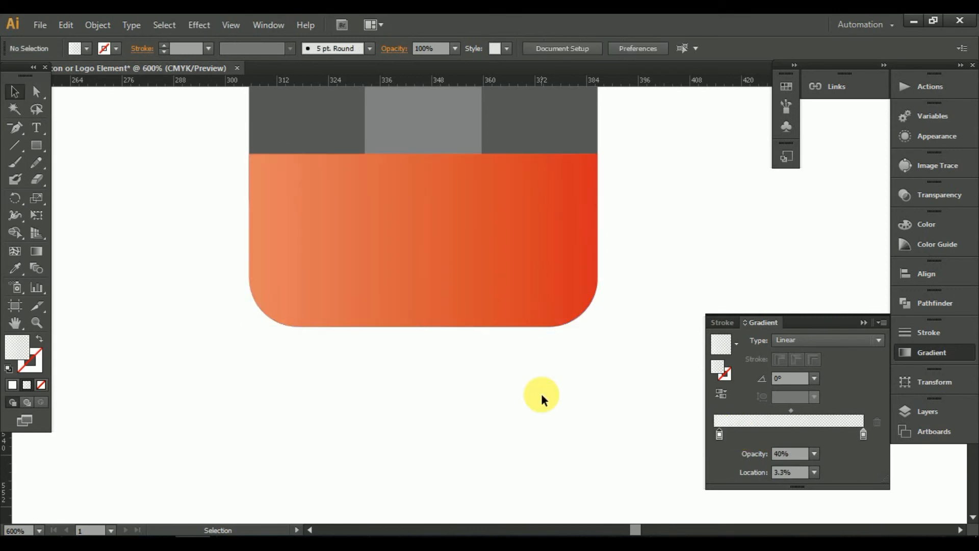
scroll(544, 399, "down", 4)
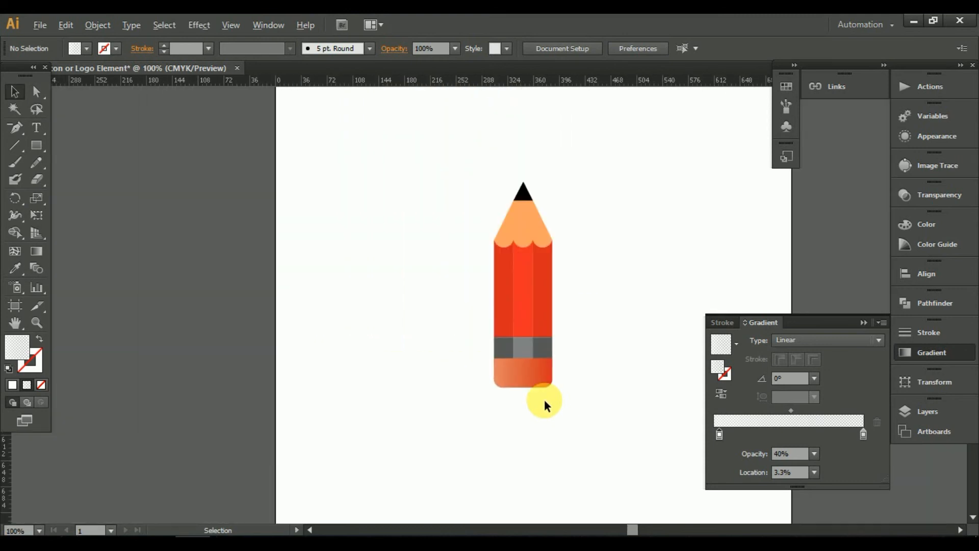
scroll(542, 399, "up", 3)
Put the eraser gradient's starting stop at location 0%, recolour it orange (C 0, M 77.25, Y 90.2, K 0), and deselect the block.
left_click(507, 314)
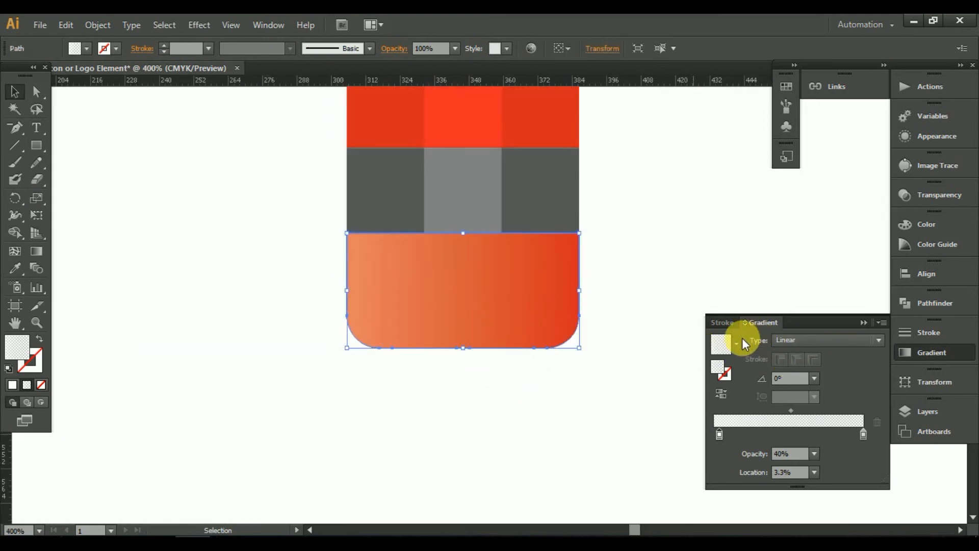
left_click(724, 324)
left_click(793, 326)
left_click_drag(717, 436, 705, 435)
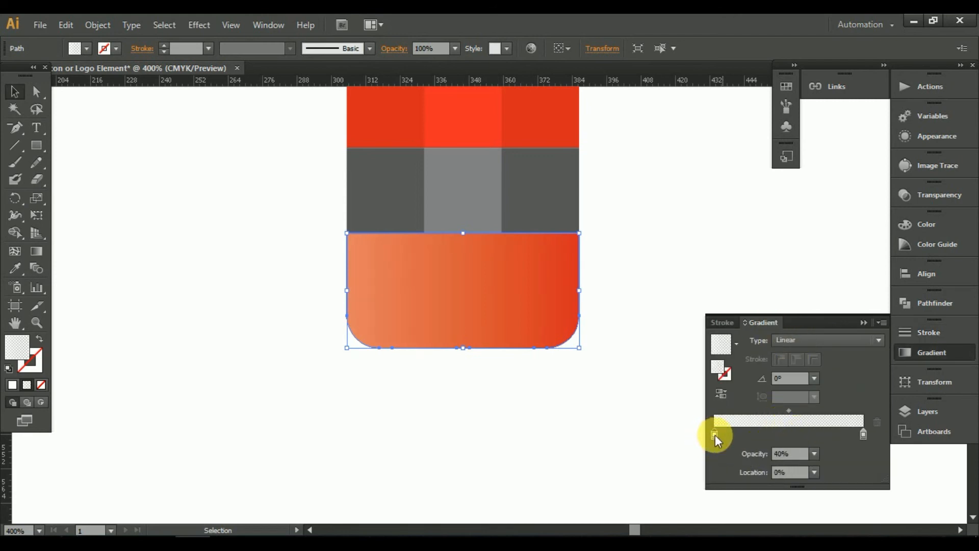
double_click(715, 435)
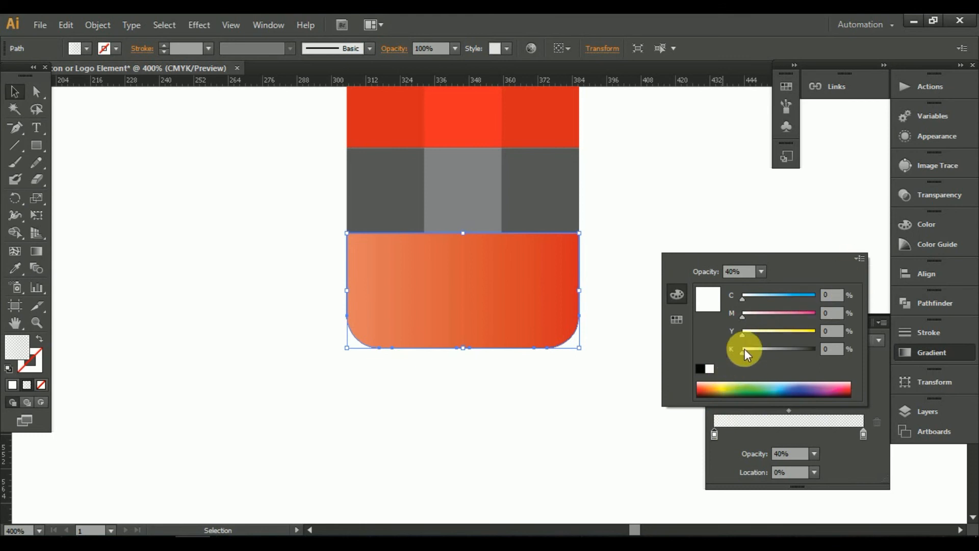
left_click(702, 394)
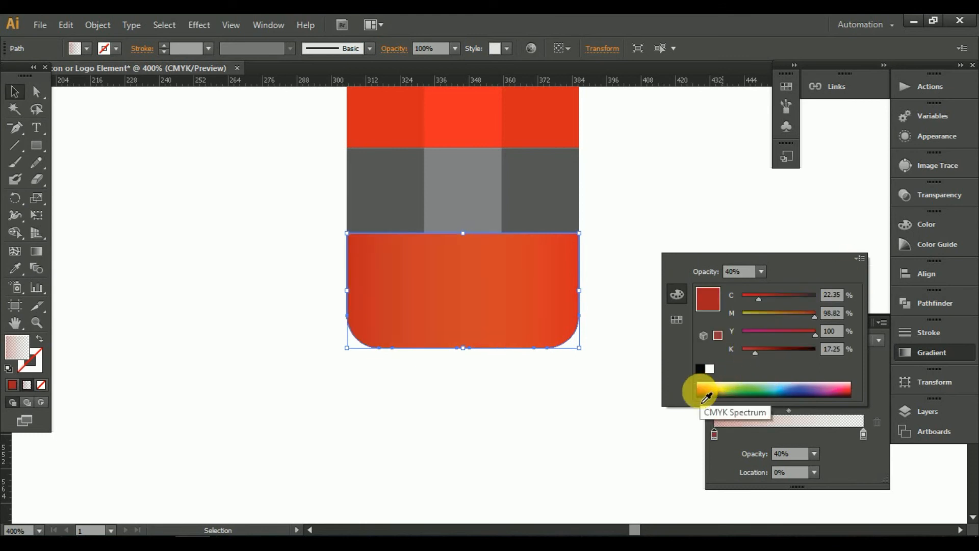
left_click(706, 396)
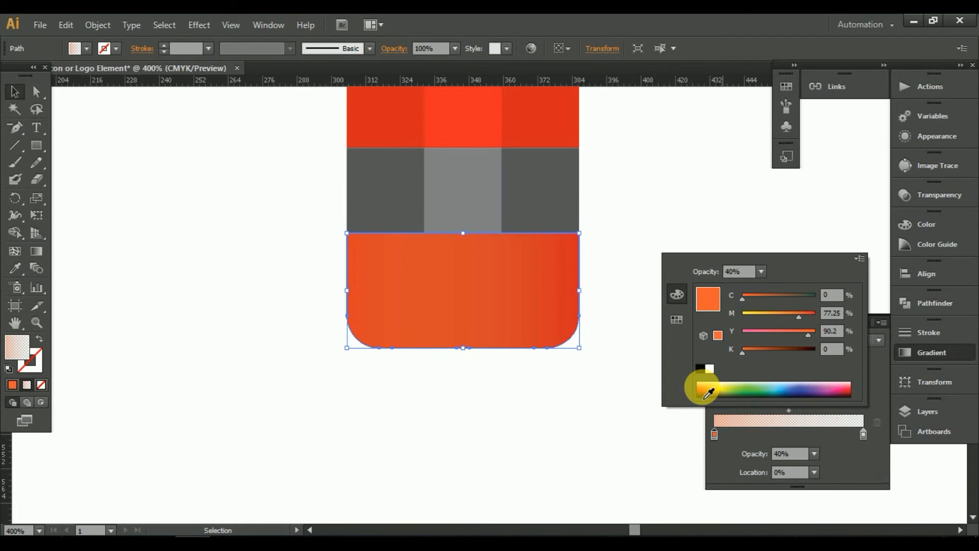
left_click(619, 386)
left_click(619, 386)
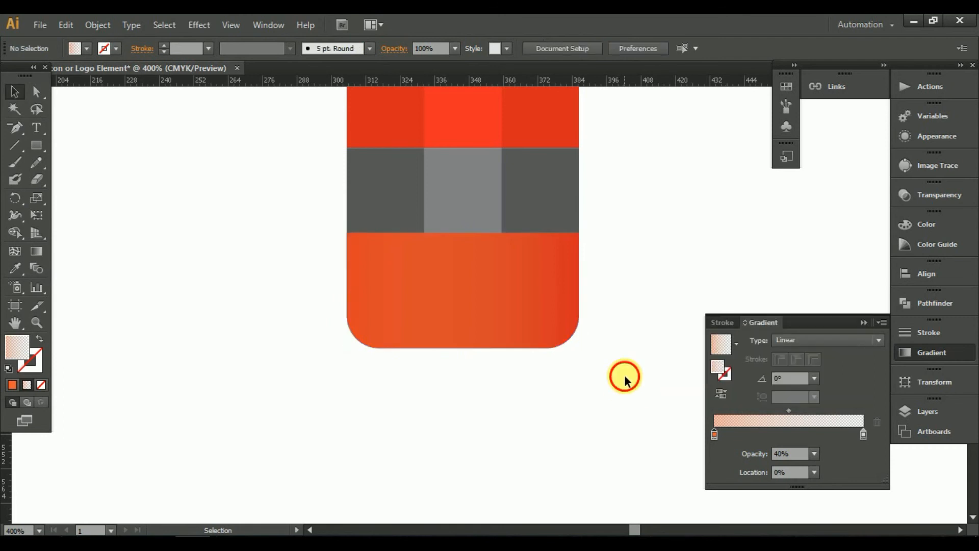
Group all parts of the pencil into one object and deselect it.
key("ctrl+1")
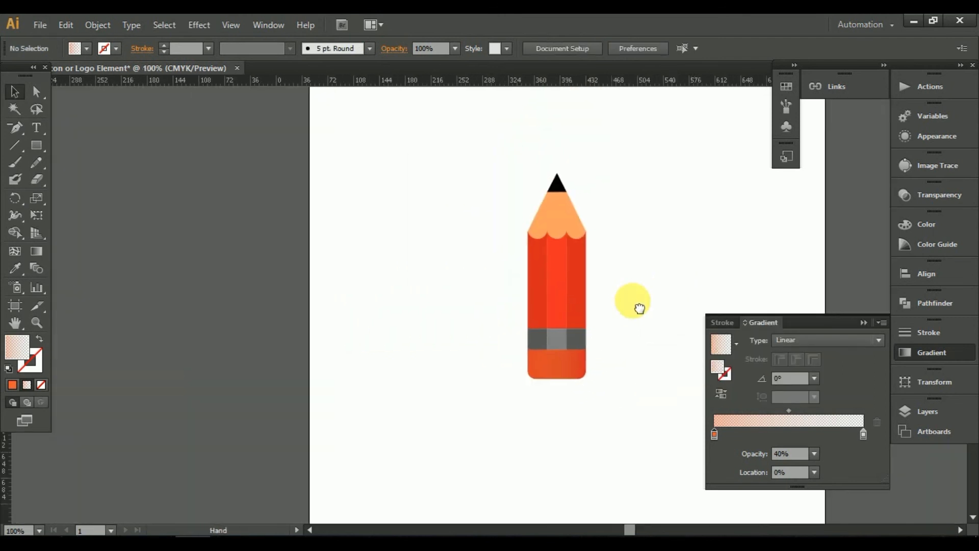
key("ctrl+minus")
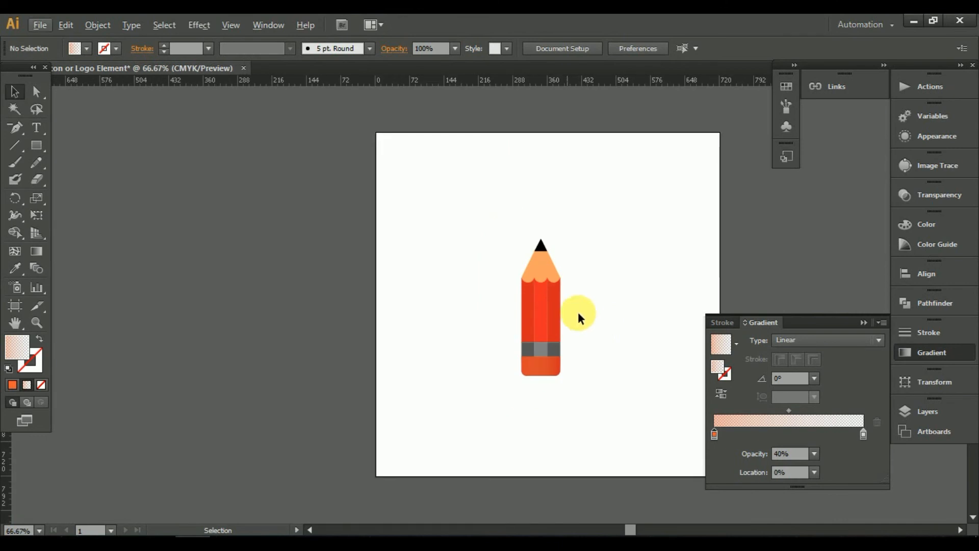
left_click(864, 322)
scroll(575, 365, "up", 1)
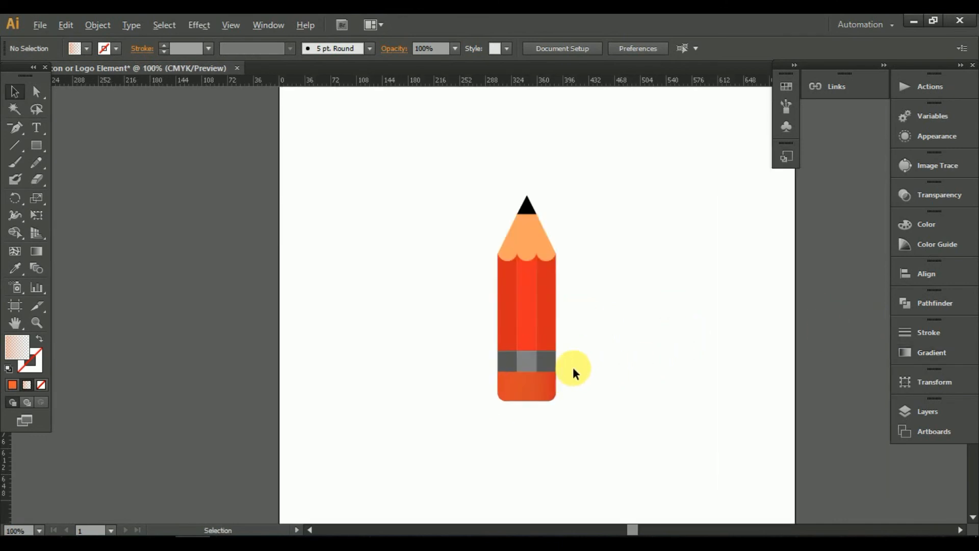
left_click_drag(453, 171, 602, 434)
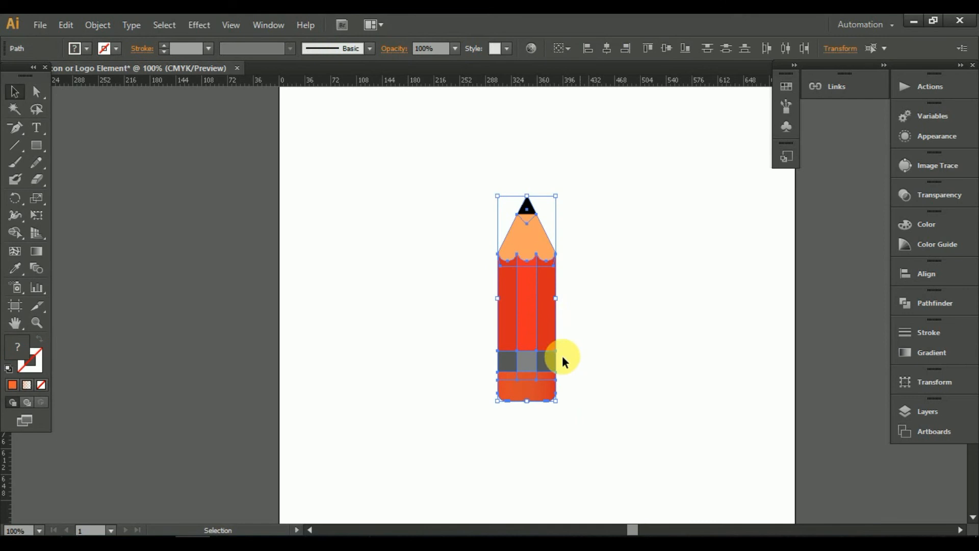
right_click(536, 308)
left_click(572, 375)
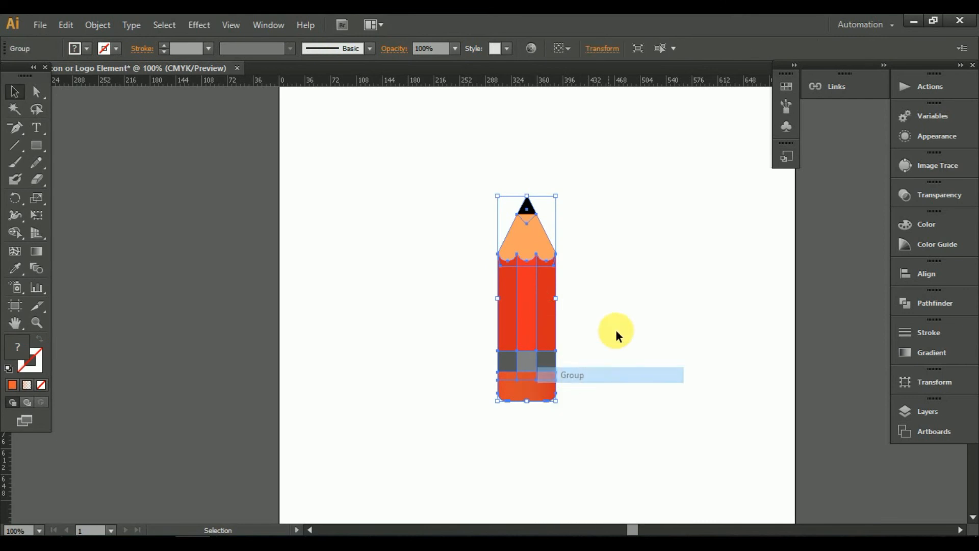
left_click(616, 330)
Rotate the grouped pencil diagonally so its tip points down and to the right, and deselect it.
key("F6")
scroll(645, 345, "down", 2)
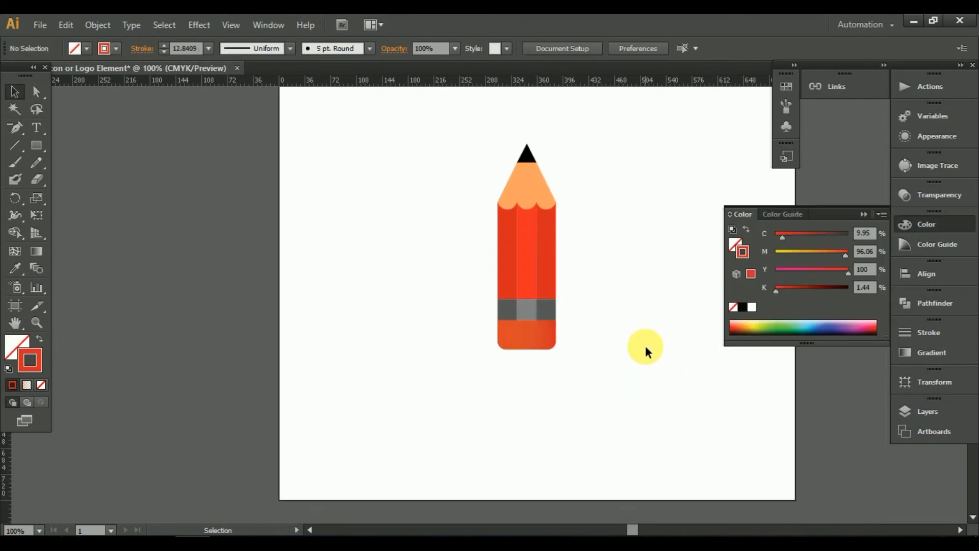
scroll(645, 345, "up", 2)
mouse_move(483, 245)
left_mouse_down()
mouse_move(599, 462)
mouse_move(611, 452)
left_mouse_up()
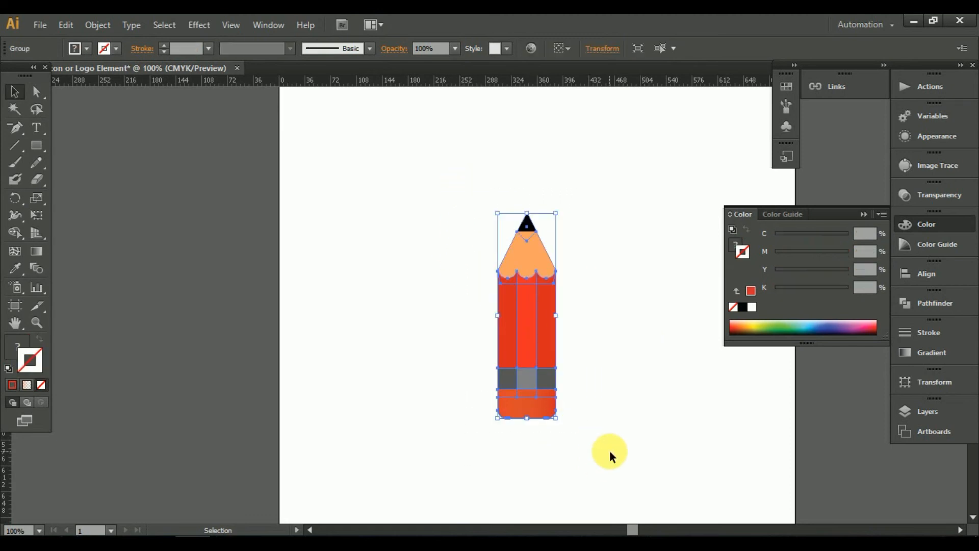
scroll(611, 451, "up", 2)
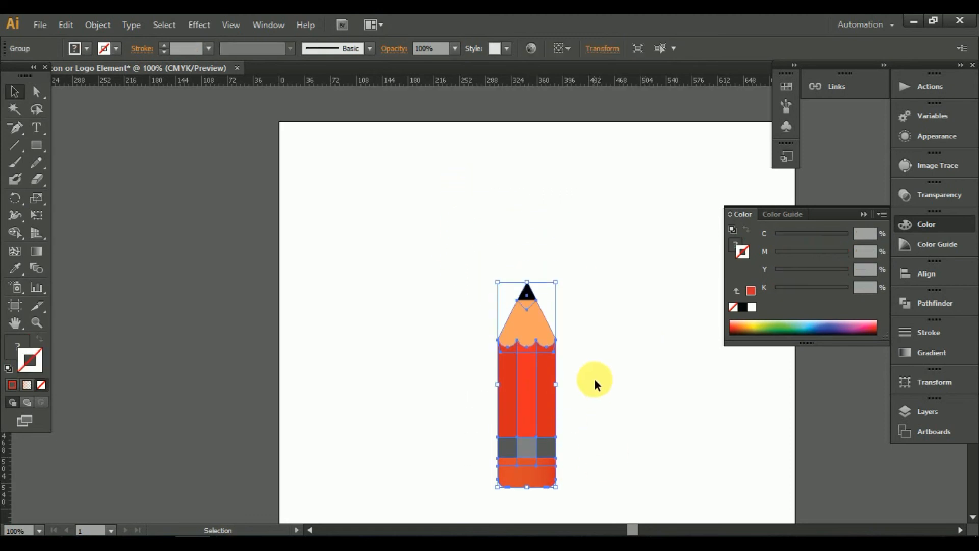
mouse_move(567, 284)
left_mouse_down()
mouse_move(573, 463)
mouse_move(546, 392)
mouse_move(483, 344)
left_mouse_up()
left_click(541, 397)
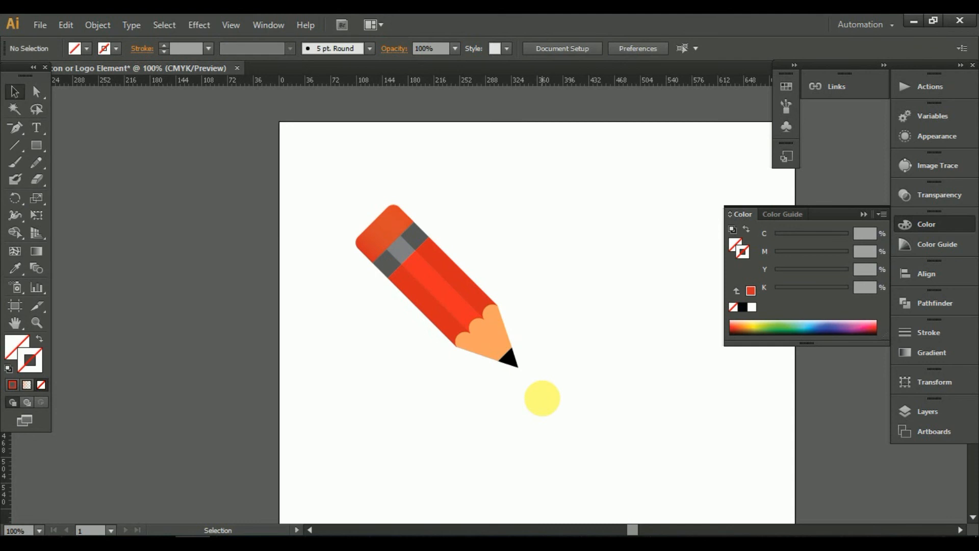
left_click(483, 307)
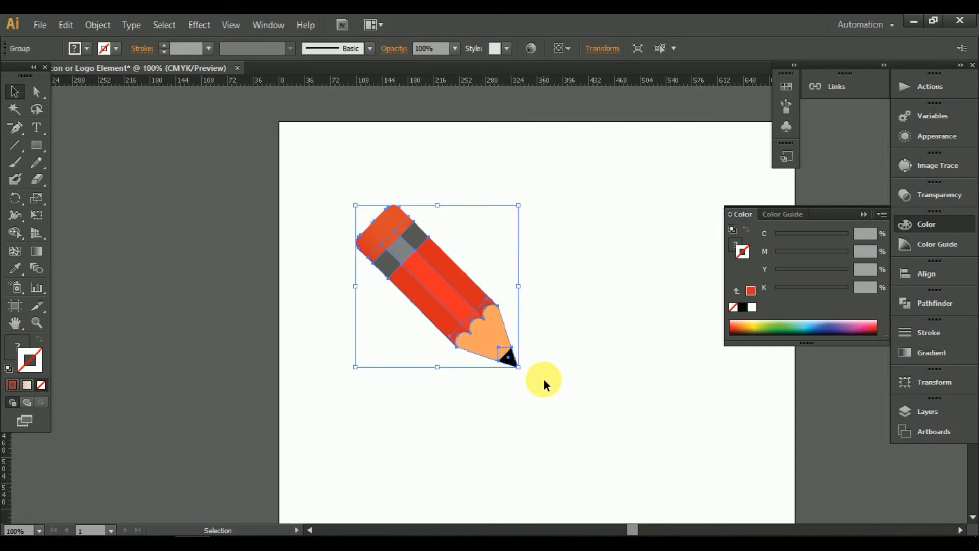
left_click(545, 378)
scroll(545, 378, "down", 3)
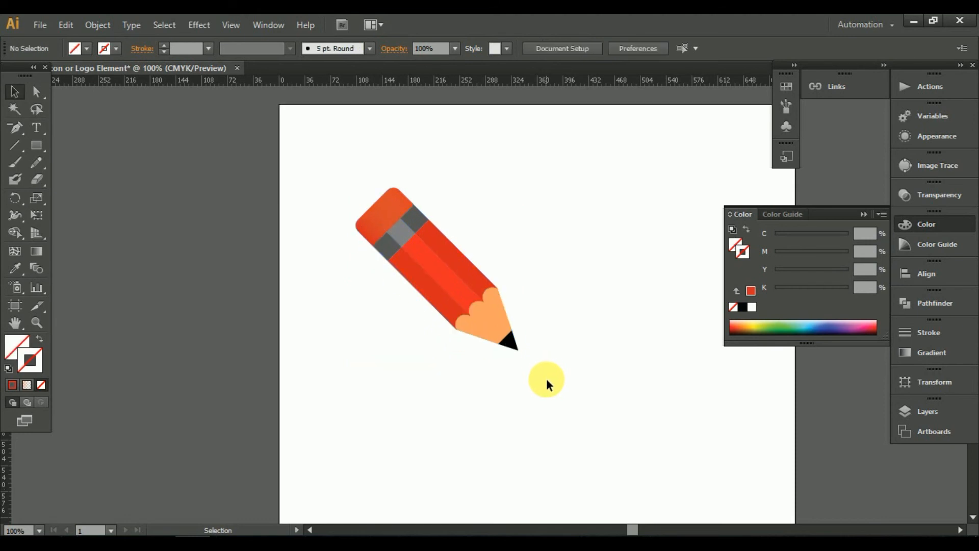
Add the text EDUCATION in Myriad Pro at 72 pt below the pencil.
left_click(43, 129)
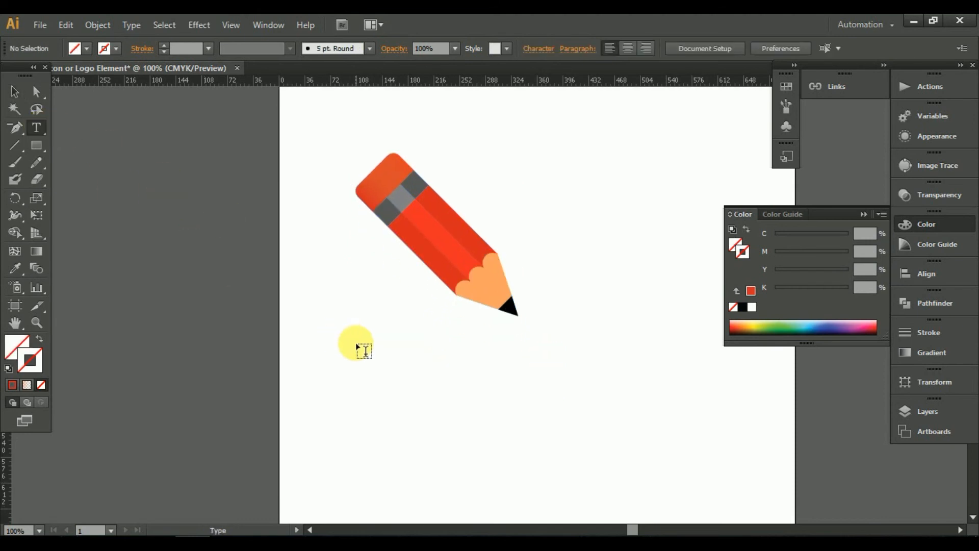
left_click(515, 422)
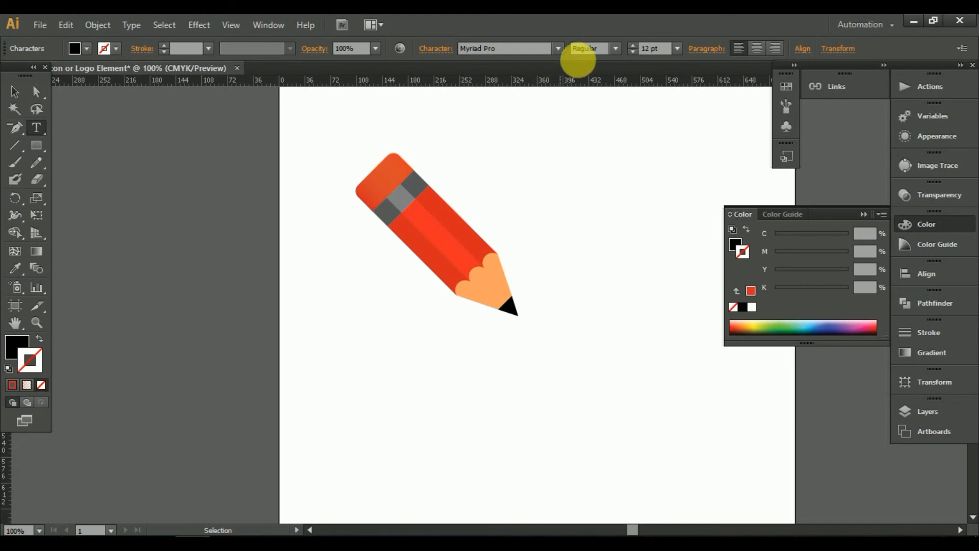
left_click(678, 47)
left_click(695, 302)
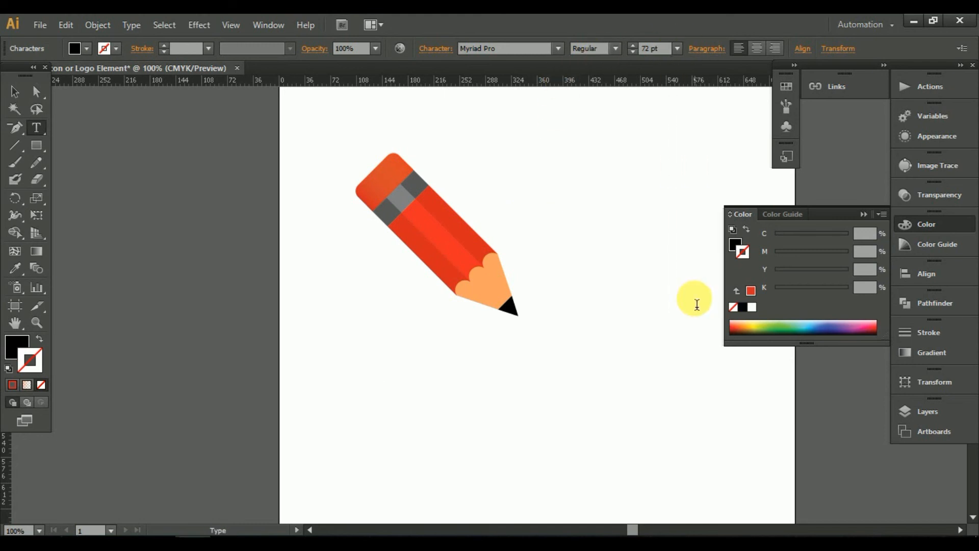
type("E")
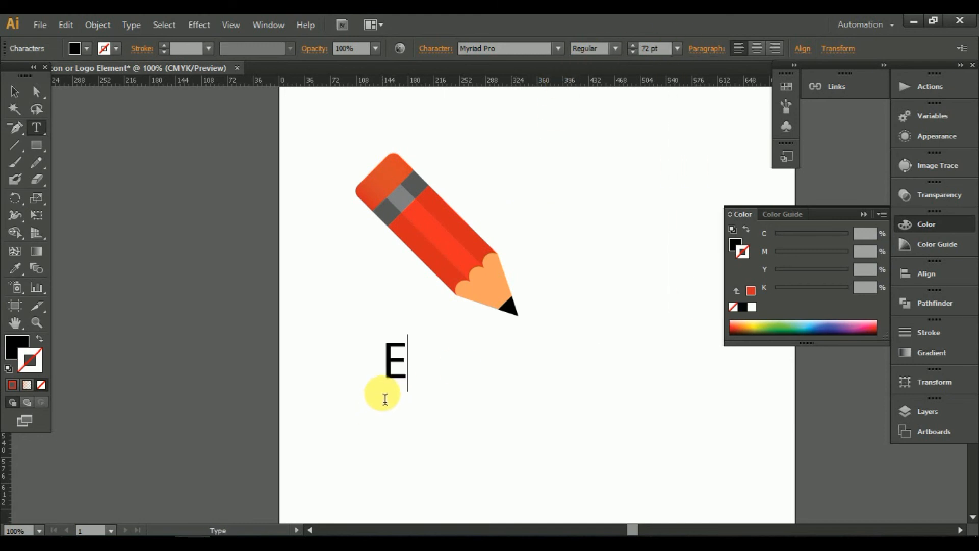
type("DUC")
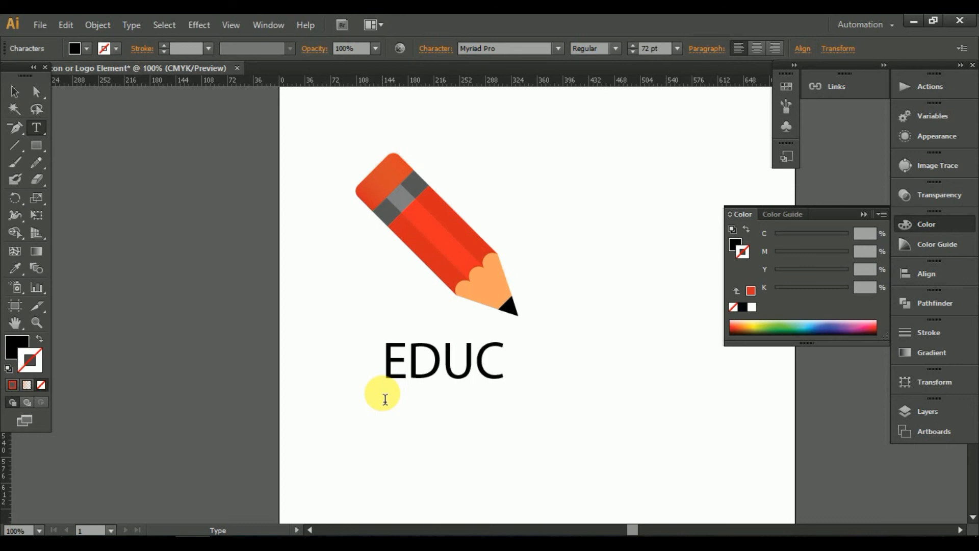
type("ATION")
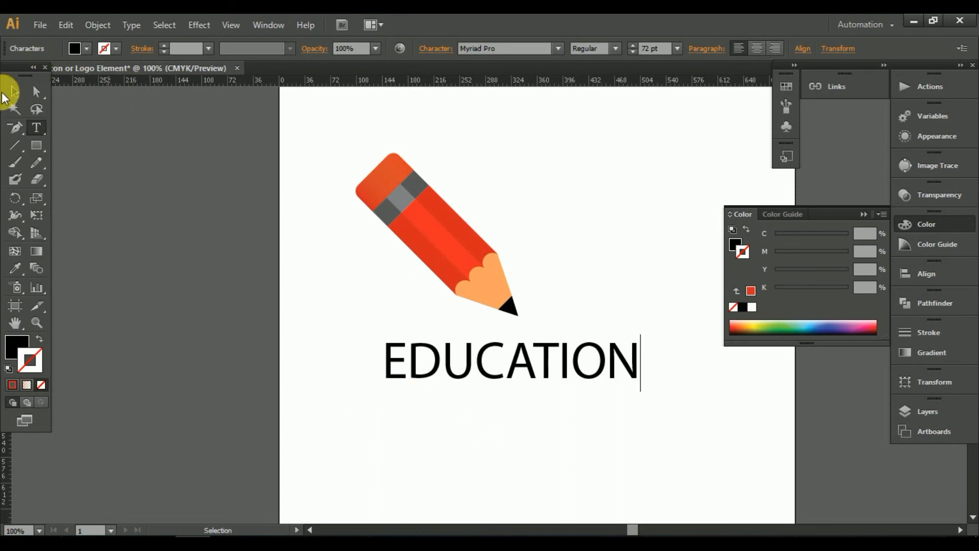
Move the word EDUCATION up against the pencil's tip, set its font style to Bold, and deselect it.
left_click(4, 95)
mouse_move(555, 380)
left_mouse_down()
mouse_move(583, 351)
mouse_move(616, 356)
mouse_move(610, 347)
left_mouse_up()
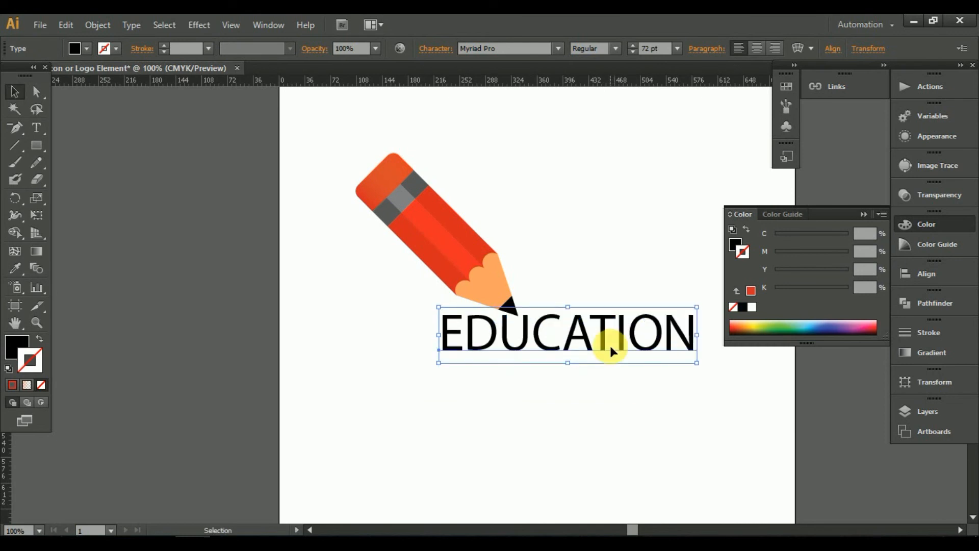
left_click(615, 46)
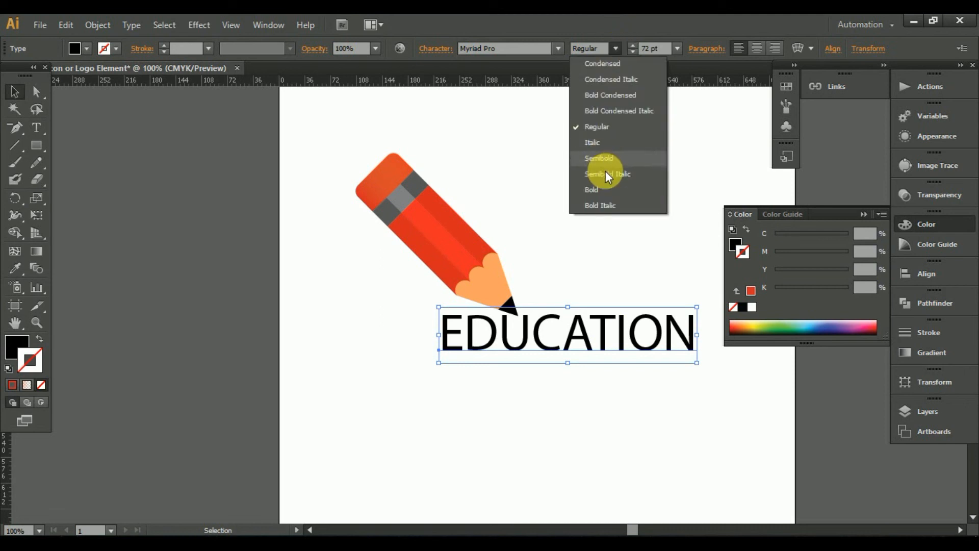
left_click(607, 189)
left_click_drag(588, 343, 582, 342)
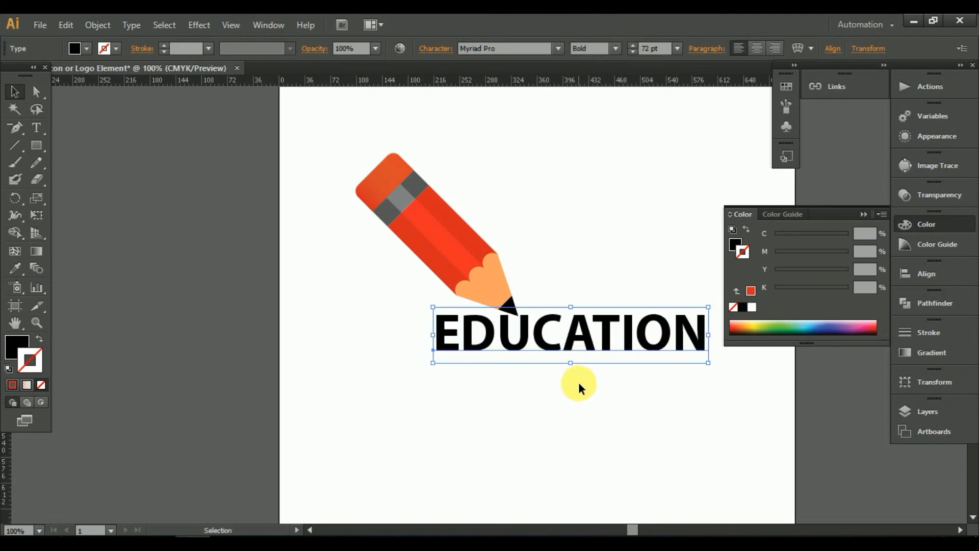
left_click(579, 383)
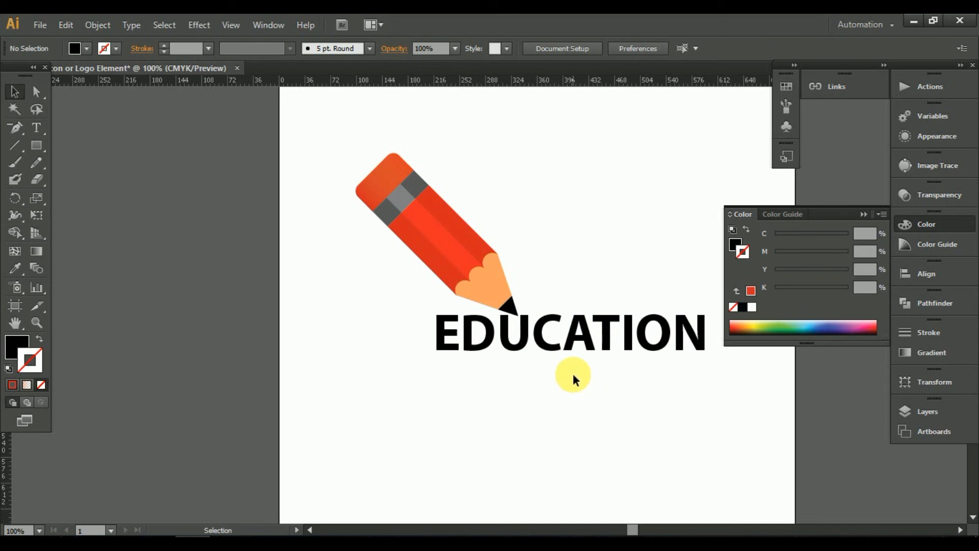
Convert the word EDUCATION to outlines and fill it with the darker red sampled from the pencil's side stripe.
left_click(572, 347)
right_click(549, 339)
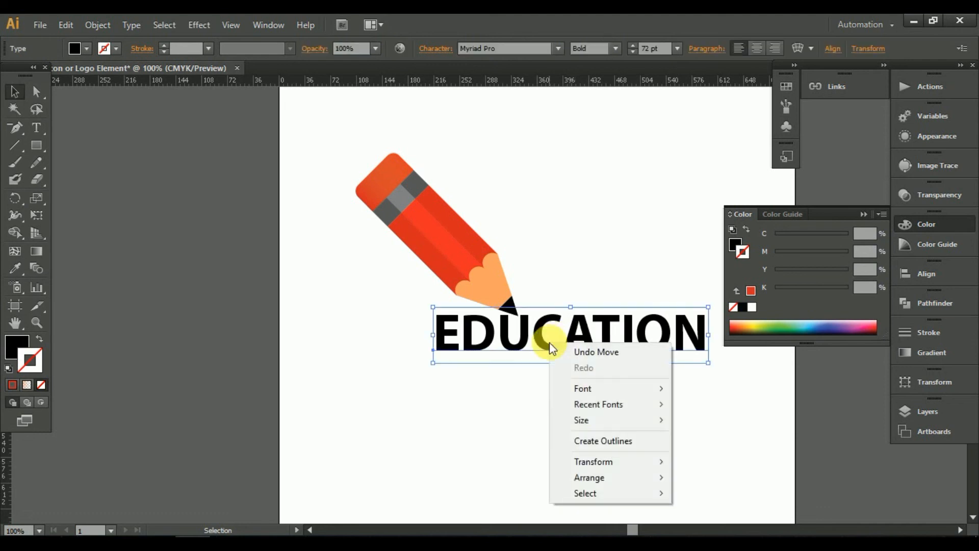
left_click(604, 442)
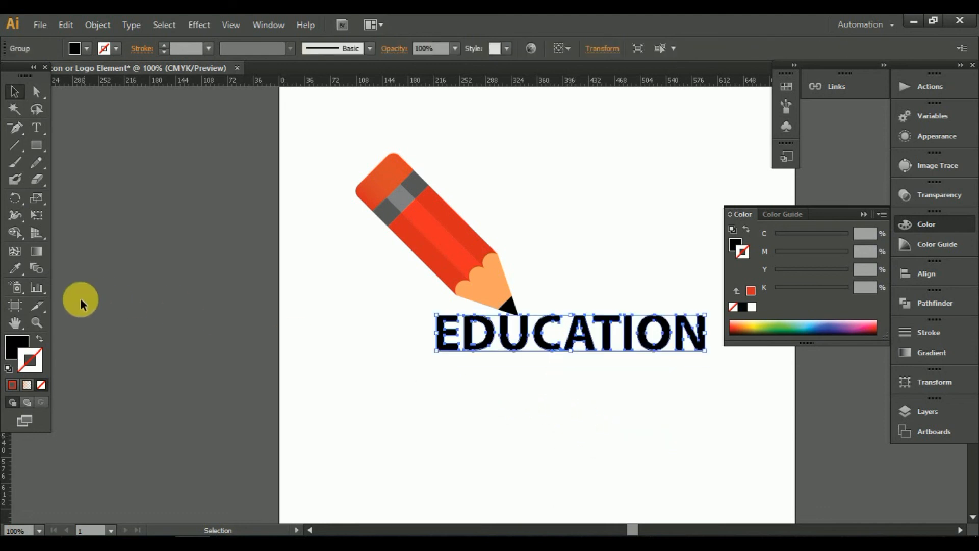
left_click(23, 269)
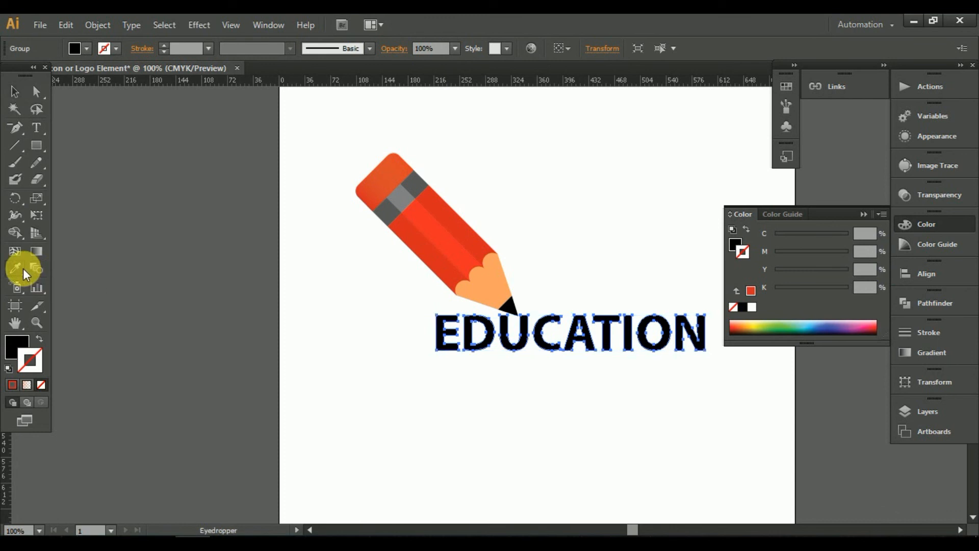
left_click(429, 258)
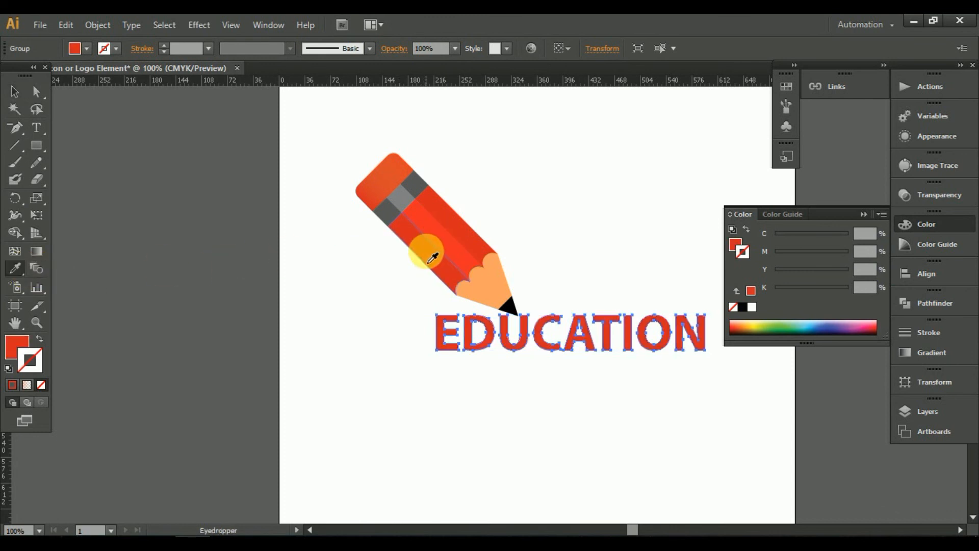
left_click(26, 88)
left_click(436, 335)
left_click(531, 413)
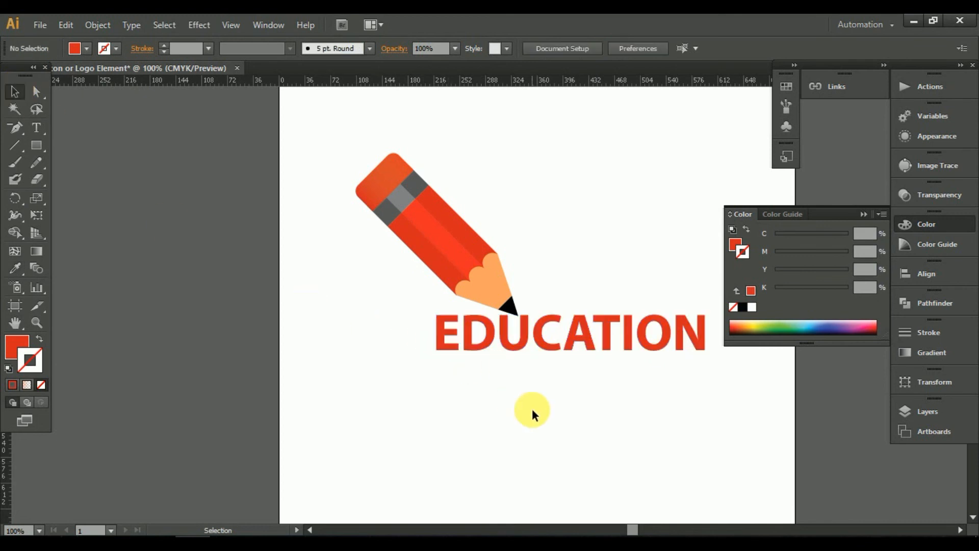
Reposition the outlined word so it is centred just beneath the pencil's tip with a small gap.
scroll(528, 336, "up", 2)
scroll(528, 336, "down", 3)
left_click_drag(572, 339, 533, 348)
left_click(544, 414)
scroll(522, 366, "up", 2)
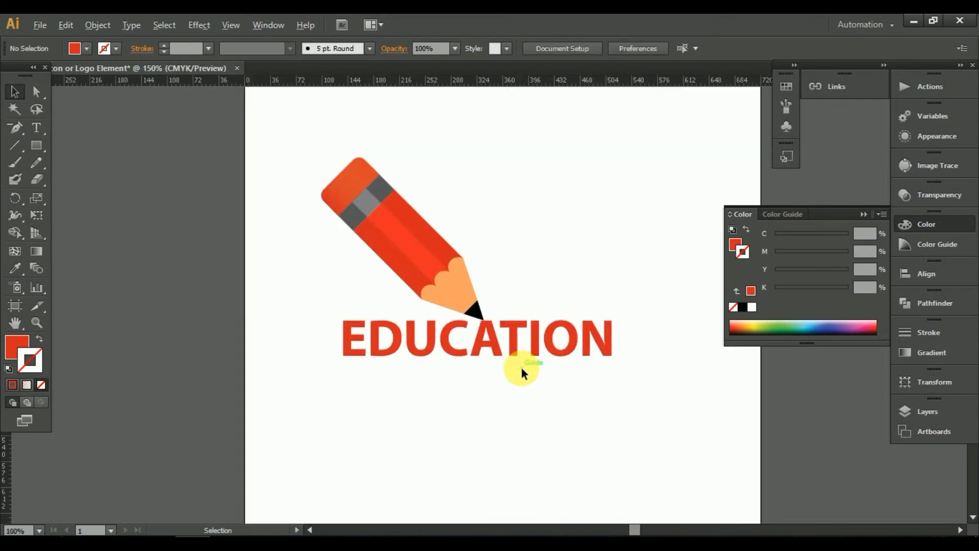
left_click(468, 332)
scroll(469, 334, "down", 1)
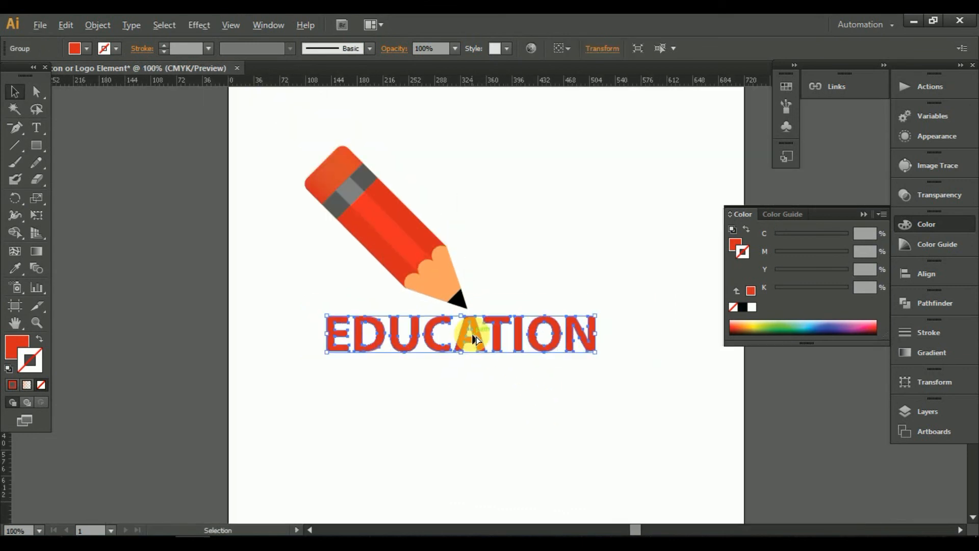
Align the left edges of the pencil and the word, and move both together toward the artboard's centre.
left_click(356, 238)
left_click(370, 341, "shift")
left_click(590, 47)
left_click(536, 333)
left_click(587, 406)
mouse_move(596, 405)
left_mouse_down()
mouse_move(415, 221)
mouse_move(282, 141)
left_mouse_up()
mouse_move(406, 232)
left_mouse_down()
mouse_move(443, 249)
mouse_move(440, 239)
left_mouse_up()
left_click(631, 255)
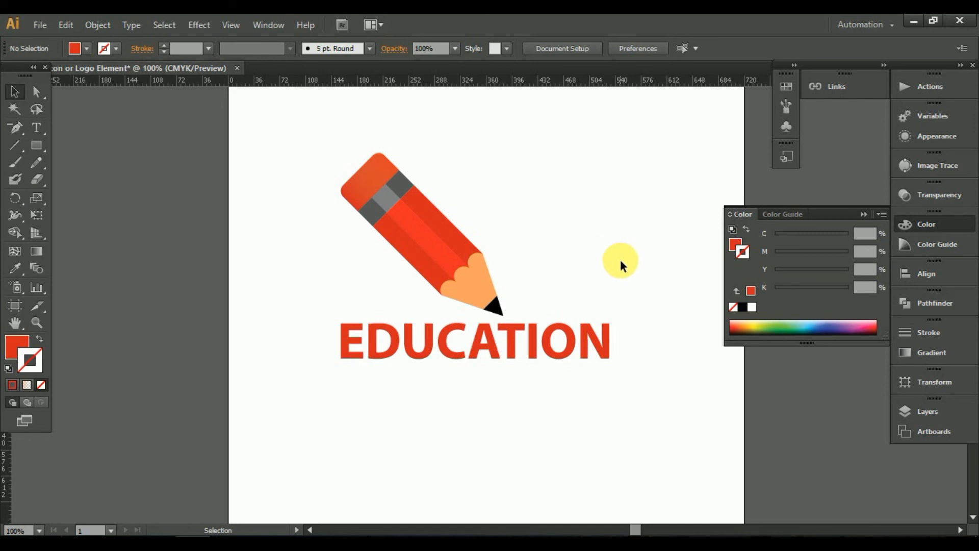
Copy the outlined word EDUCATION and paste the duplicate in front of the original.
left_click(563, 356)
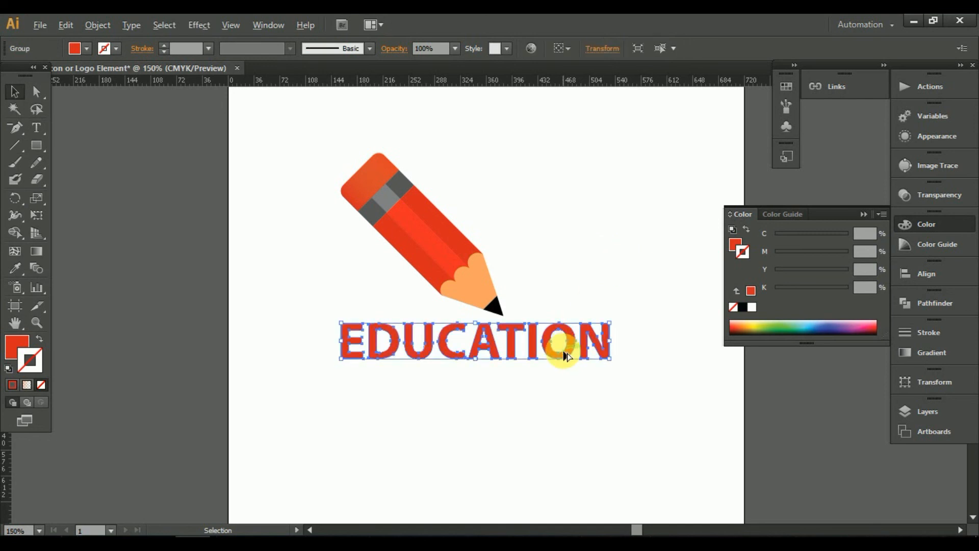
scroll(564, 355, "up", 1)
scroll(406, 350, "up", 1)
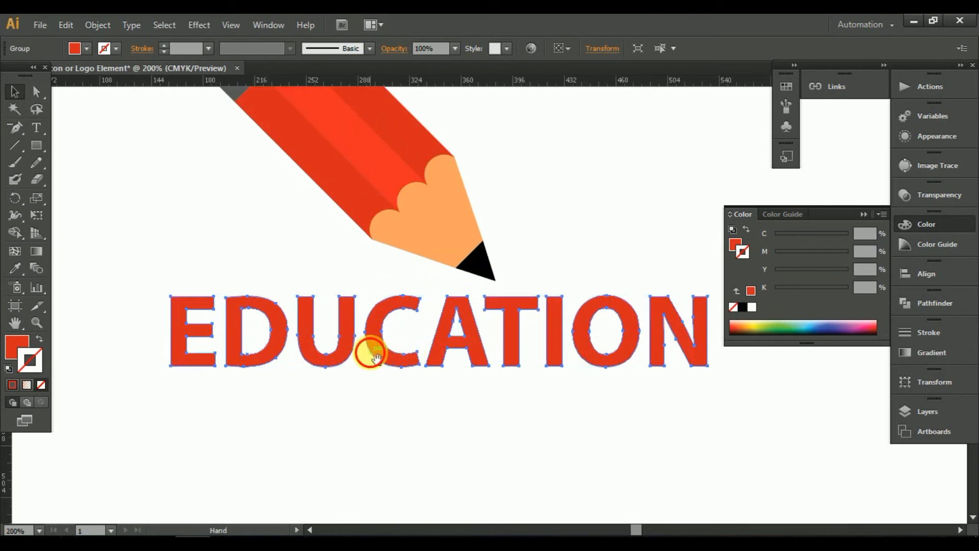
left_click(105, 22)
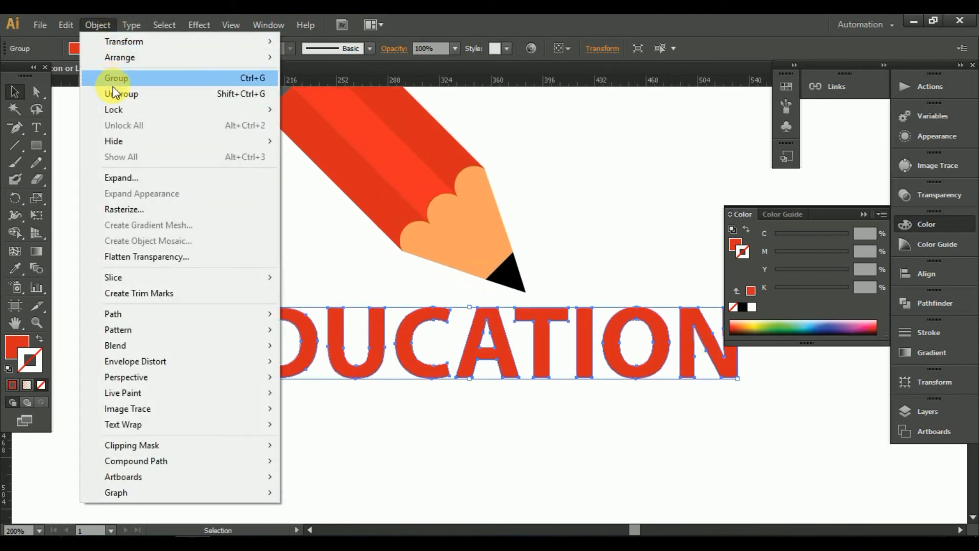
left_click(67, 25)
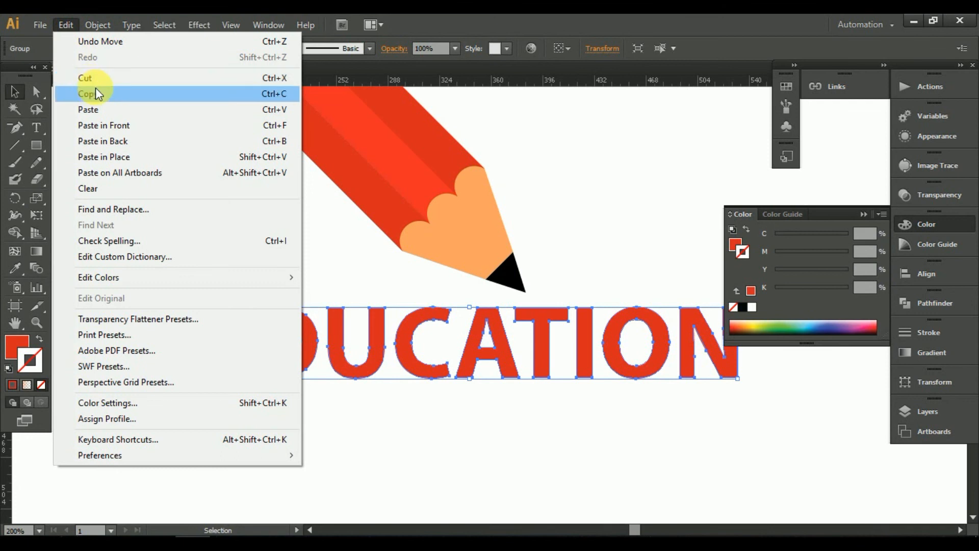
left_click(96, 93)
left_click(62, 20)
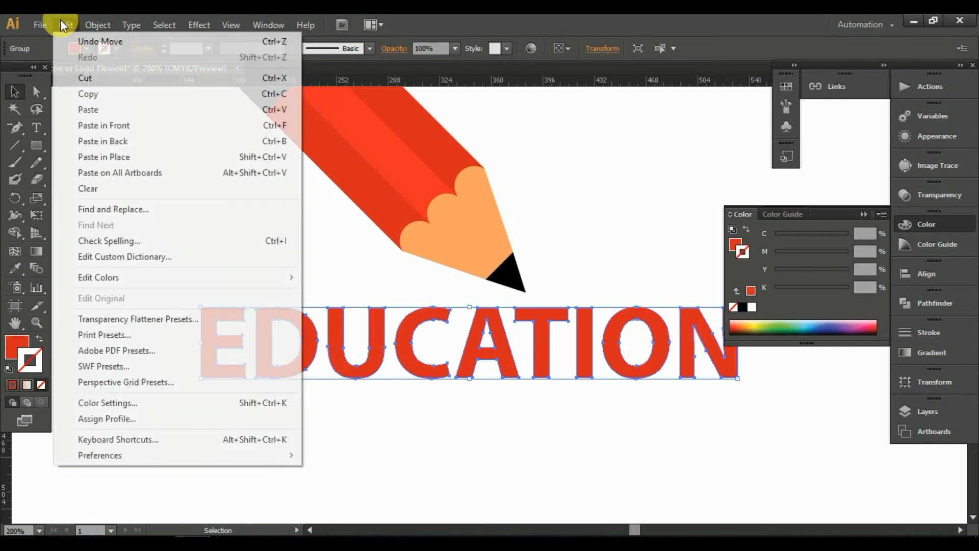
left_click(115, 125)
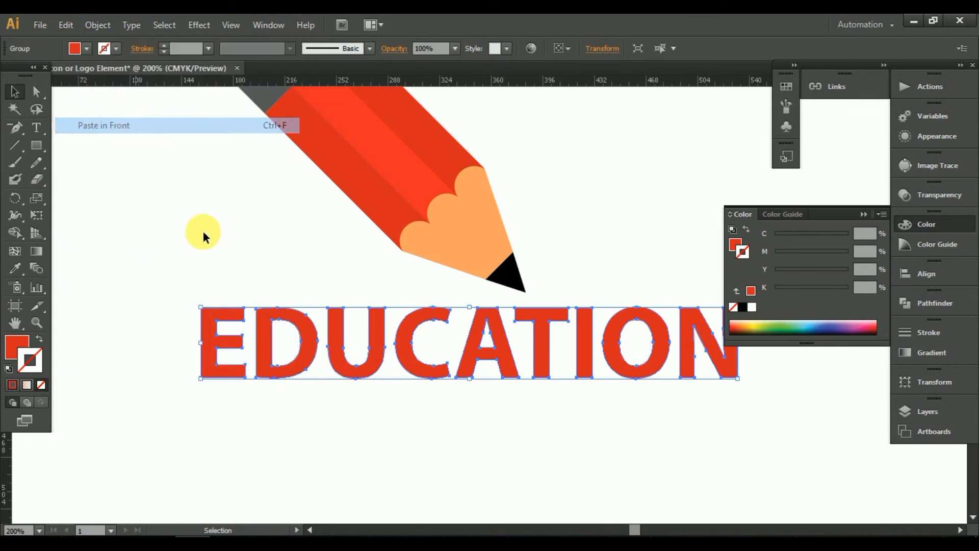
left_click(500, 458)
Fill the front copy of the word with the brighter red sampled from the pencil's middle stripe (C 0, M 95, Y 100, K 0).
left_click(441, 377)
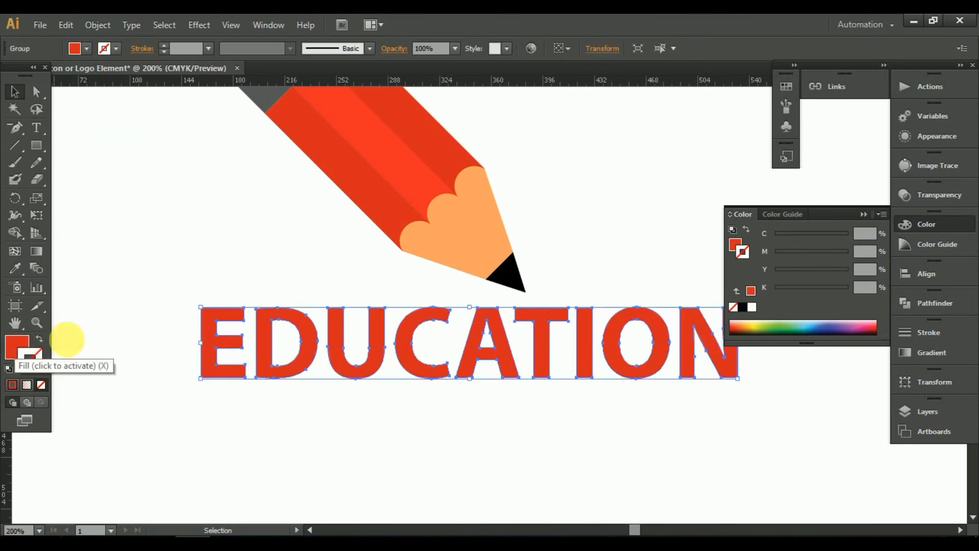
left_click(14, 344)
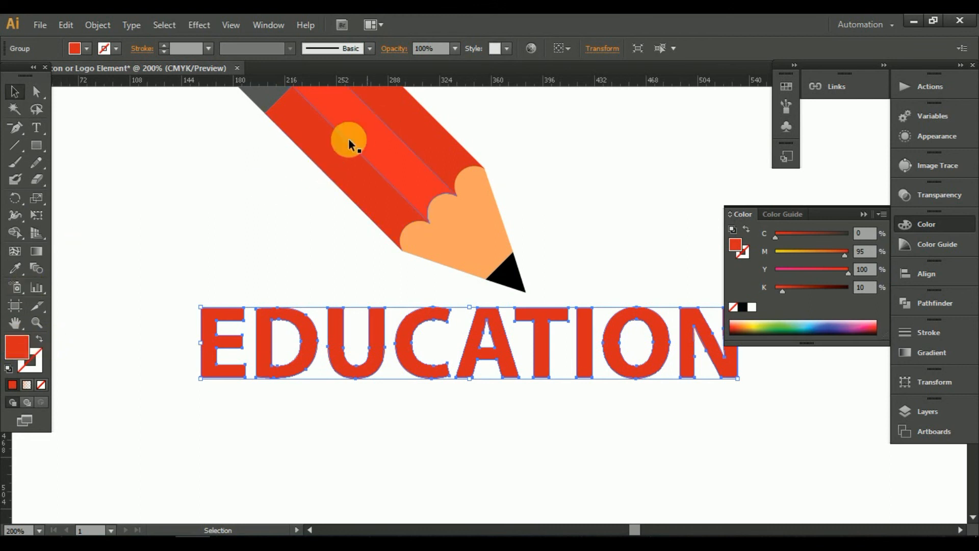
left_click(15, 268)
left_click(382, 149)
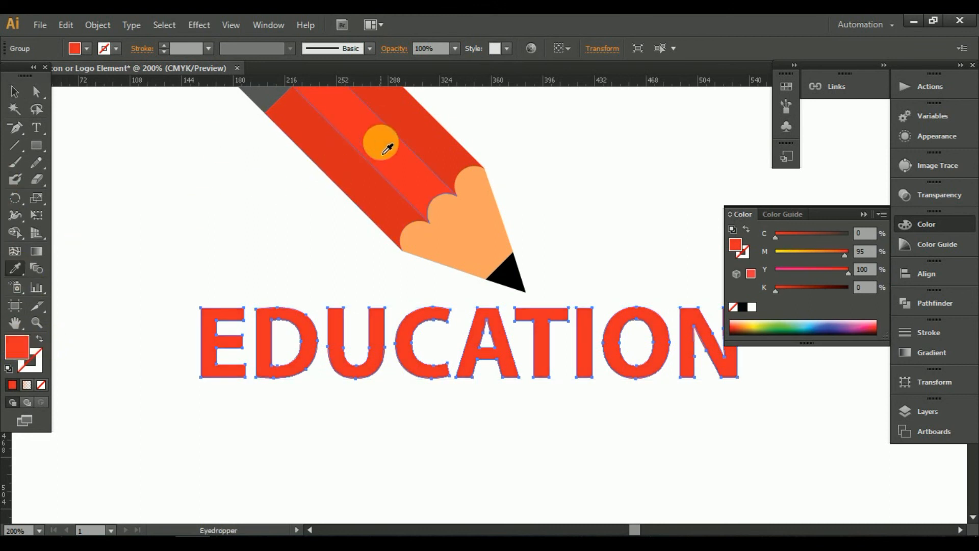
left_click(15, 91)
left_click(185, 208)
Nudge the bright red front copy of the word slightly up and left to offset it from the darker original.
left_click(282, 370)
scroll(285, 367, "up", 1, "alt")
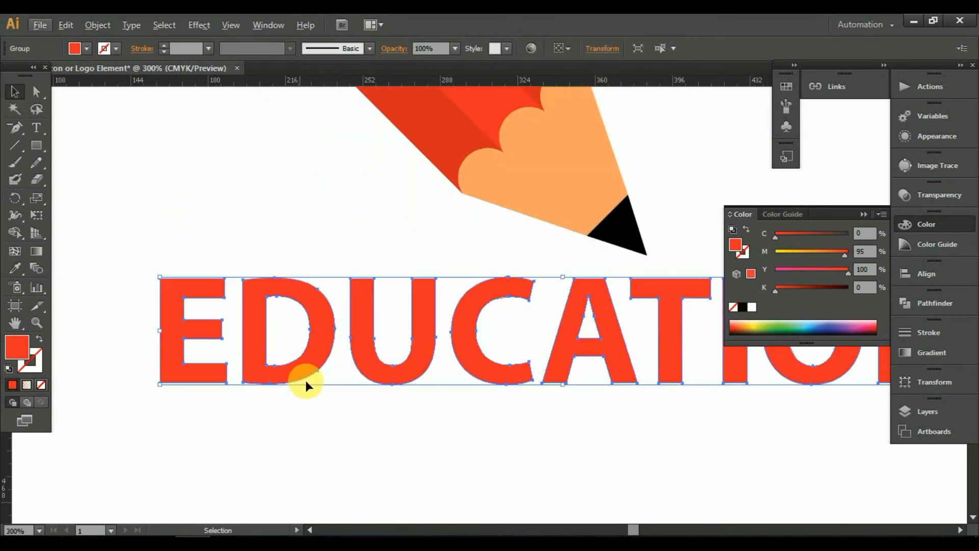
left_click_drag(305, 381, 360, 408)
key("Up")
key("Left")
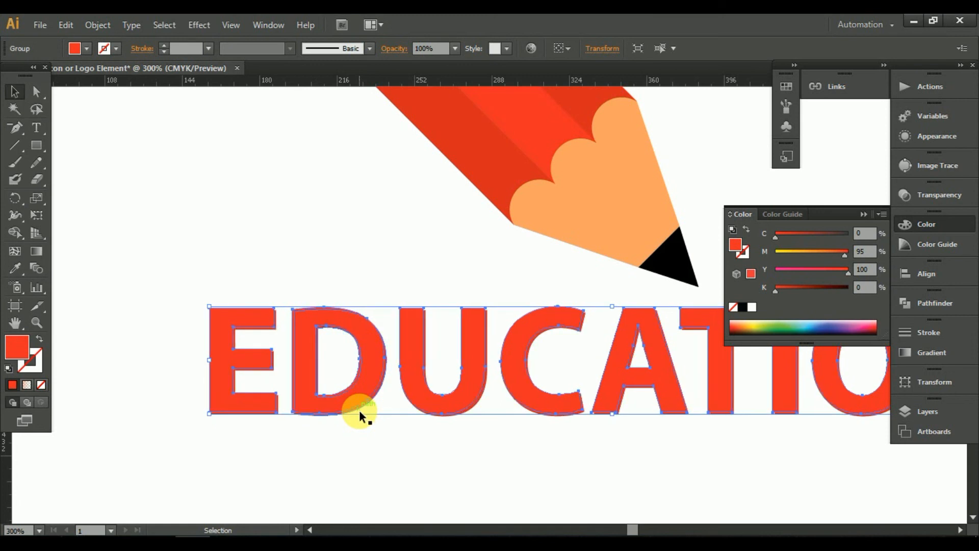
Try a larger offset by nudging the bright red front copy of EDUCATION further up and slightly left.
left_click(394, 438)
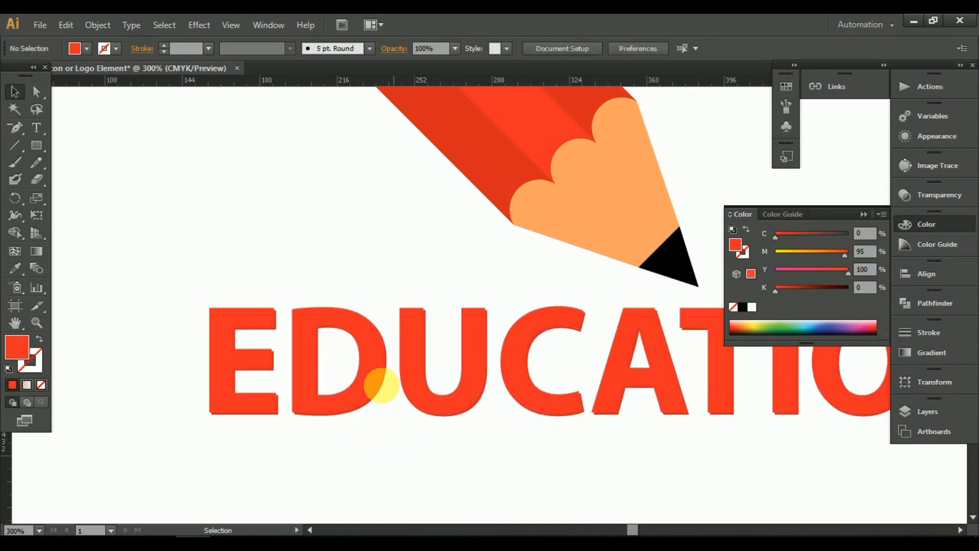
left_click(369, 382)
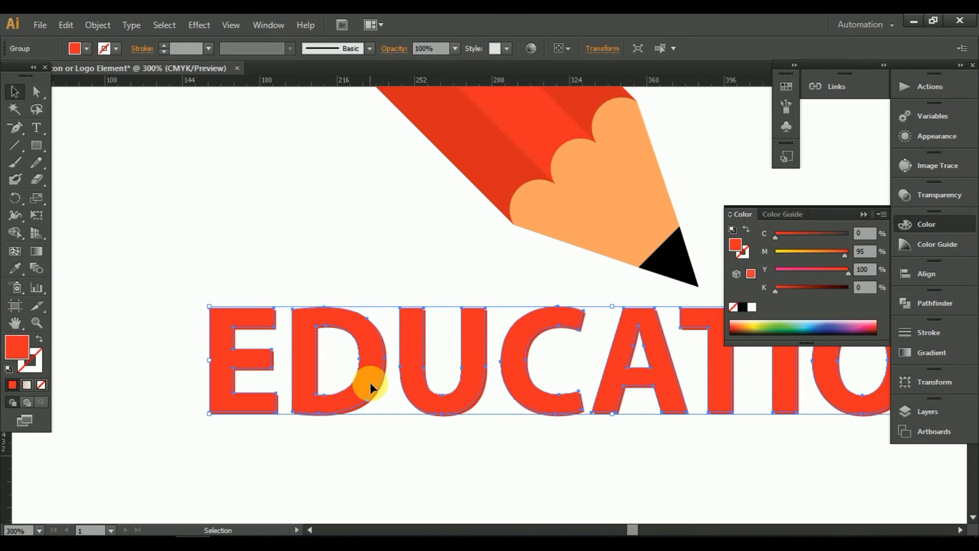
key("Up")
key("Up")
key("Left")
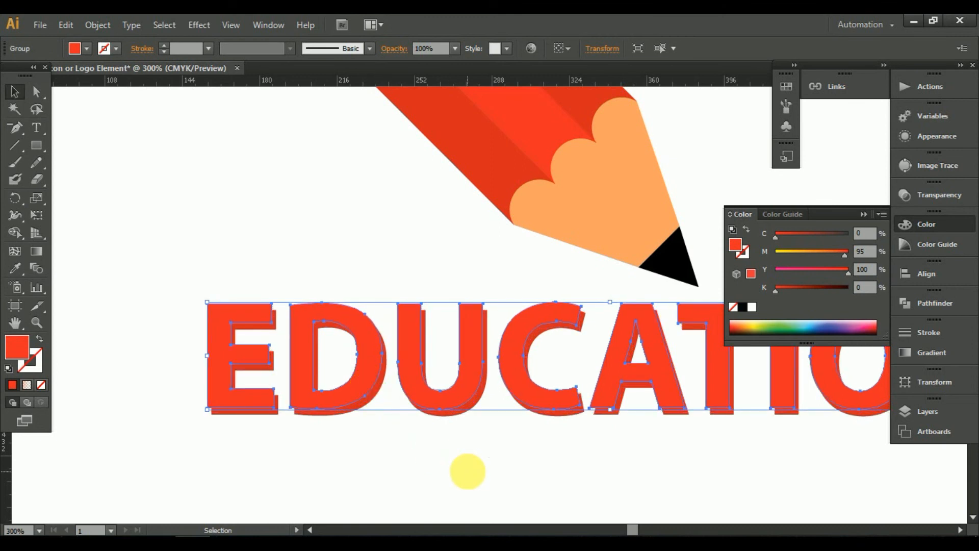
left_click(468, 470)
Try nudging the bright red front copy of EDUCATION back down and a little further left over the darker original.
scroll(468, 471, "down", 4)
scroll(468, 470, "up", 4)
left_click(520, 395)
key("Down")
key("Down")
key("Left")
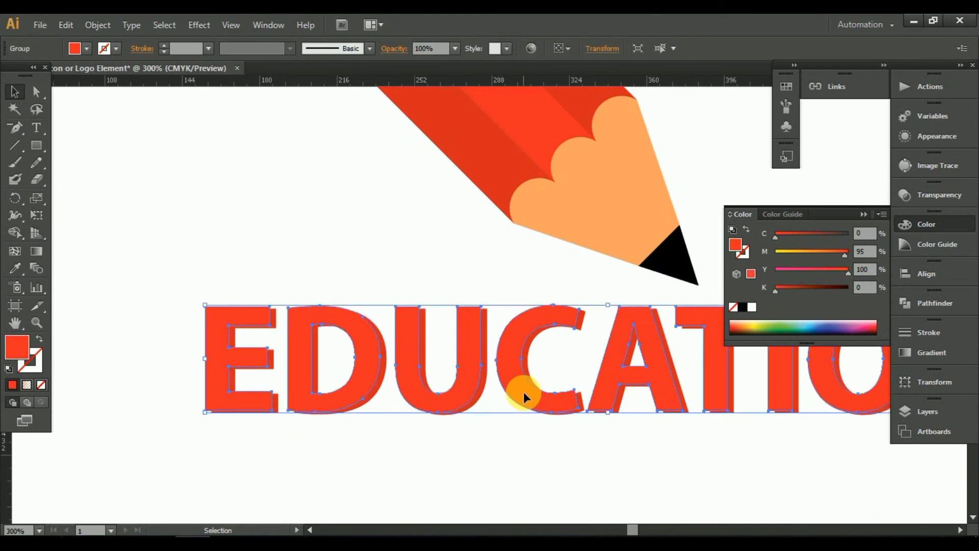
left_click(651, 479)
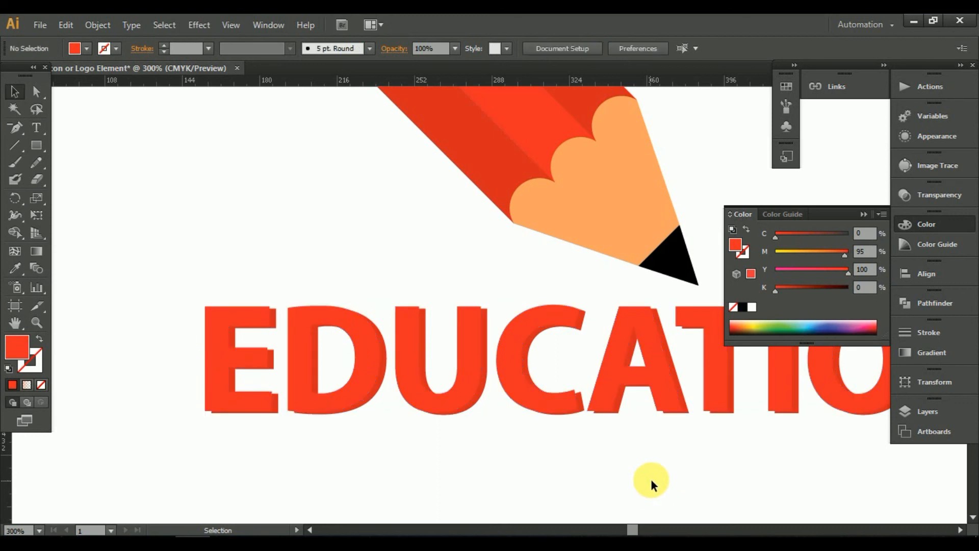
Undo the offset and the bright red front copy, leaving only the darker red word EDUCATION.
scroll(650, 479, "down", 2, "alt")
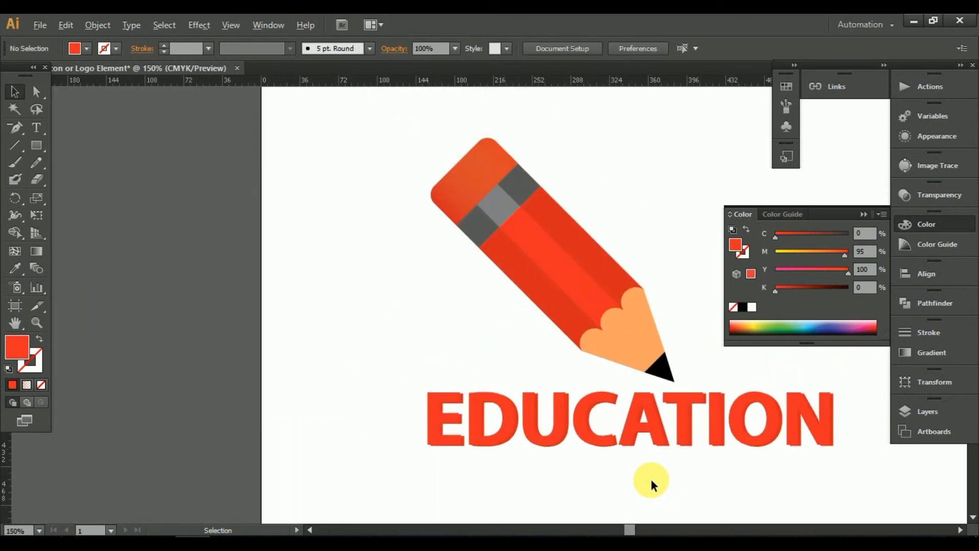
scroll(651, 479, "up", 3, "alt")
scroll(617, 439, "down", 1, "alt")
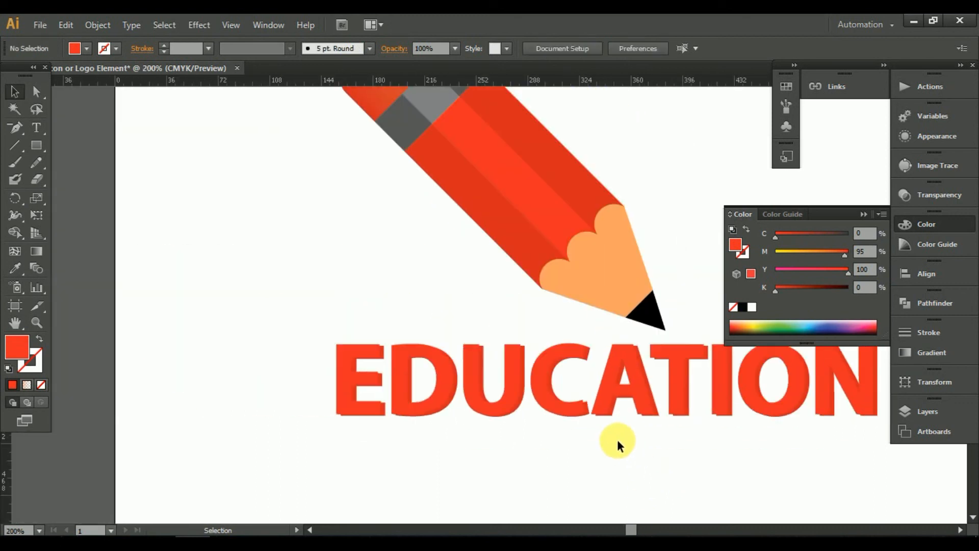
key("ctrl+a")
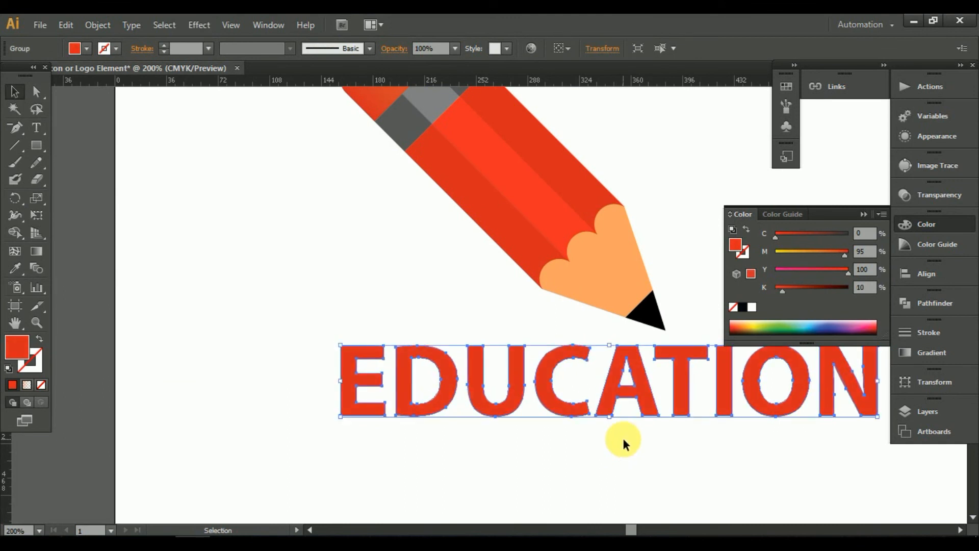
left_click(623, 440)
scroll(624, 446, "down", 2, "alt")
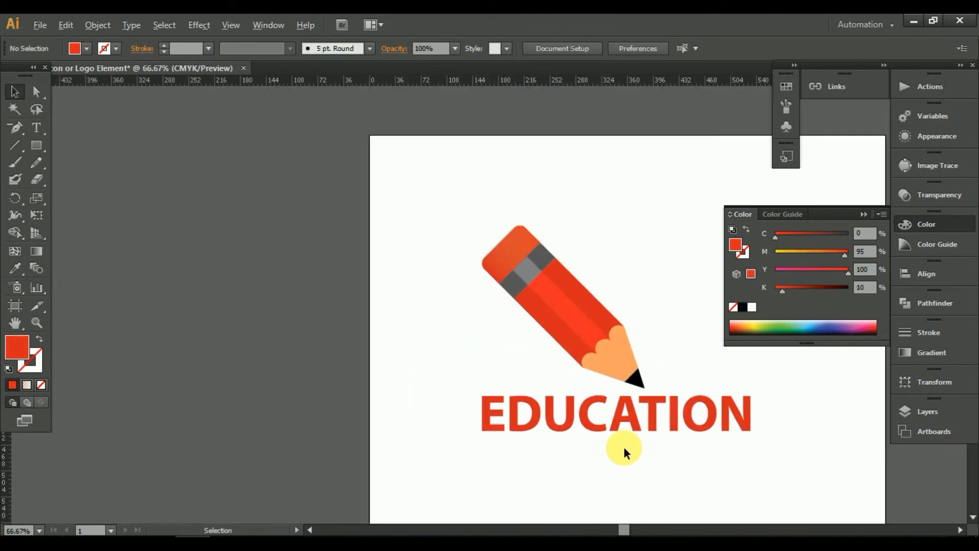
scroll(604, 444, "down", 1, "alt")
Select the pencil and the word EDUCATION together and group them.
mouse_move(663, 449)
left_mouse_down()
mouse_move(520, 382)
mouse_move(407, 258)
mouse_move(415, 274)
left_mouse_up()
key("space")
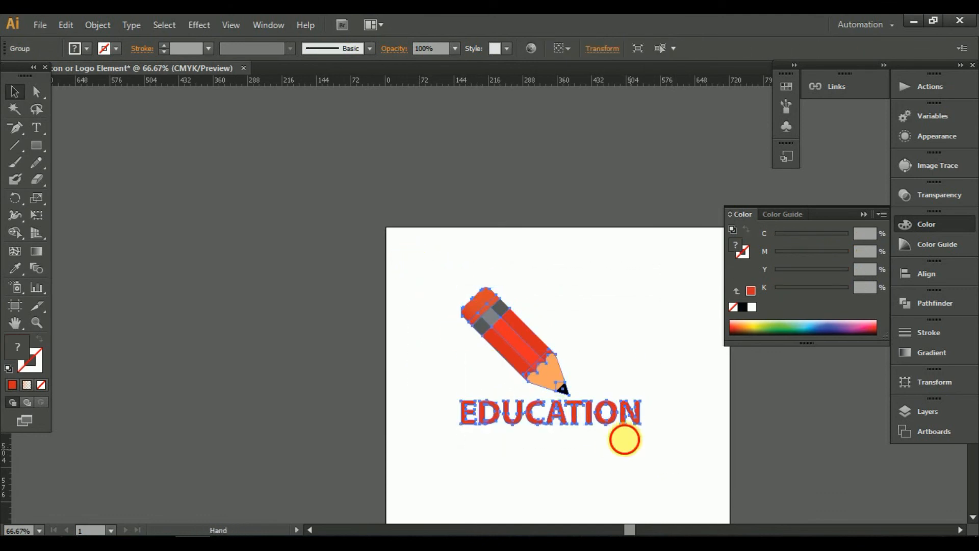
left_click_drag(625, 439, 566, 361)
left_click_drag(489, 284, 496, 302)
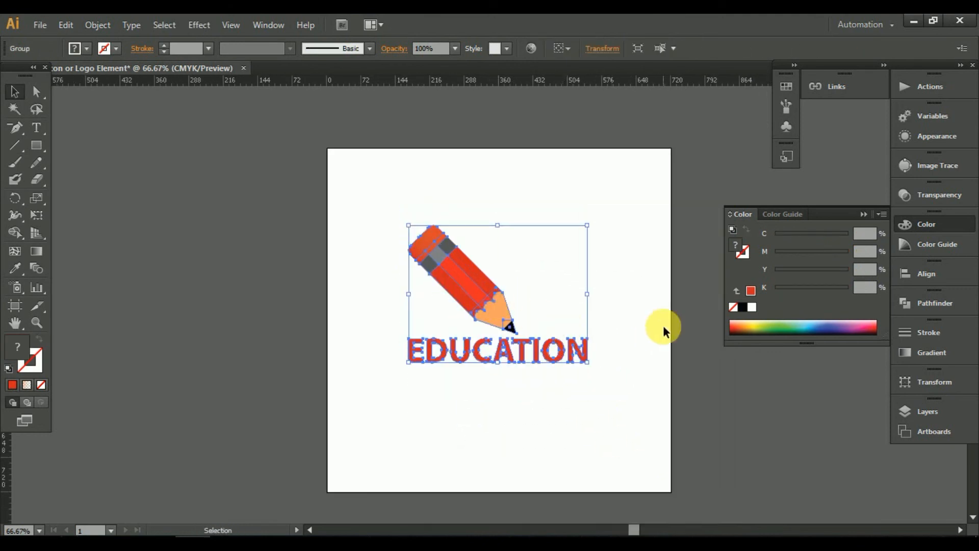
Align the grouped pencil and word to the artboard, centring them horizontally and vertically, and deselect.
left_click(931, 274)
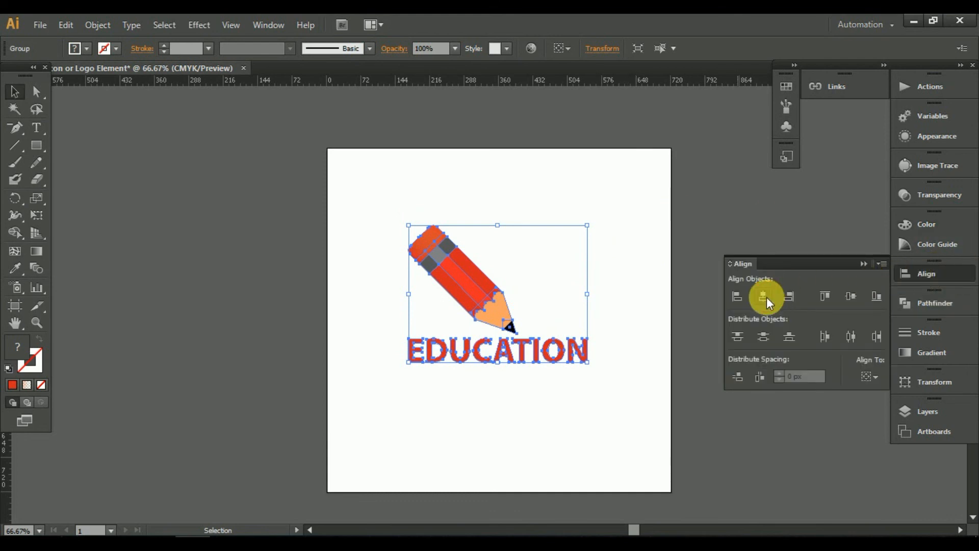
left_click(867, 376)
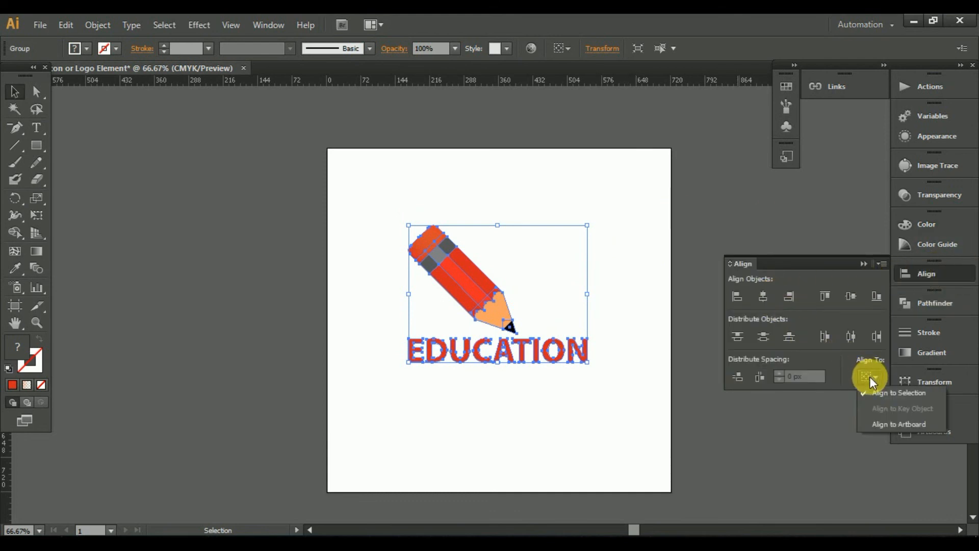
left_click(874, 424)
left_click(769, 298)
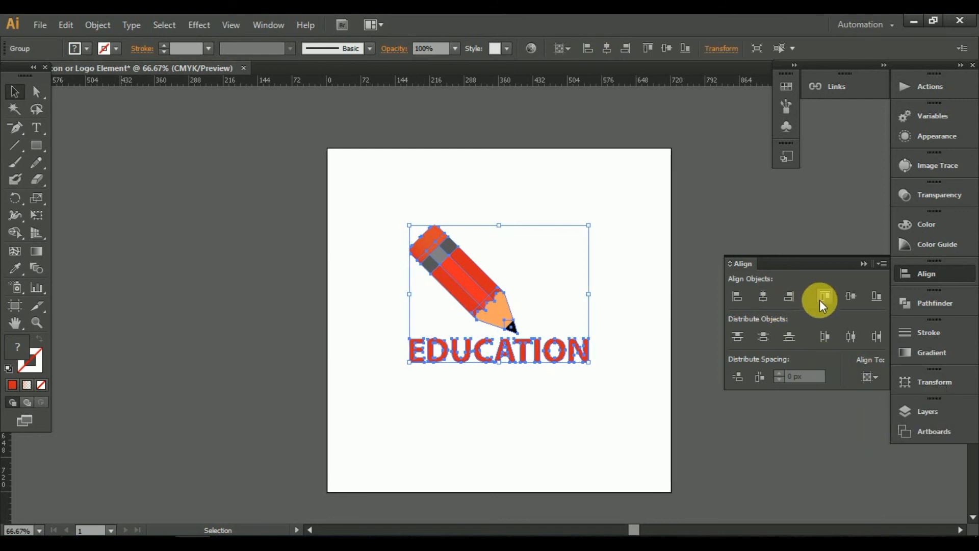
left_click(850, 296)
left_click(639, 305)
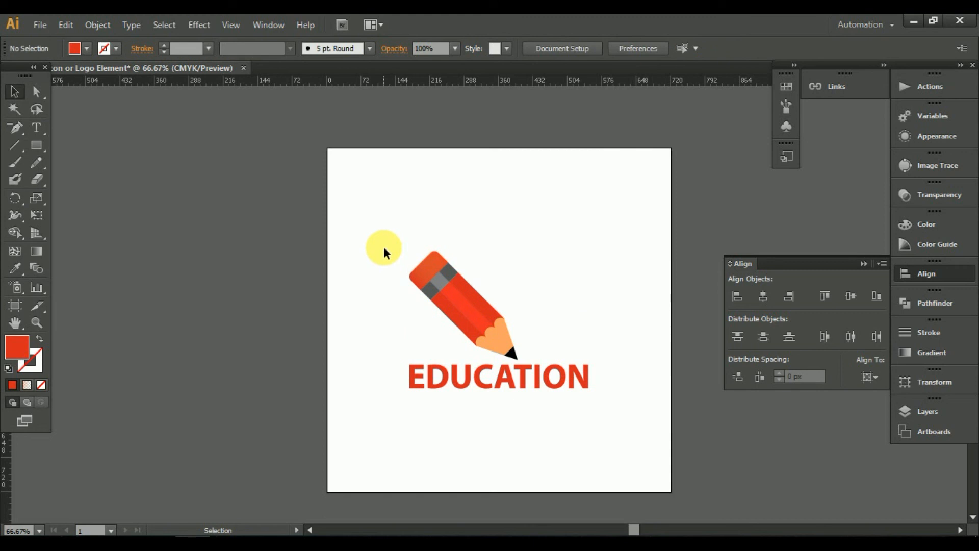
key("ctrl+1")
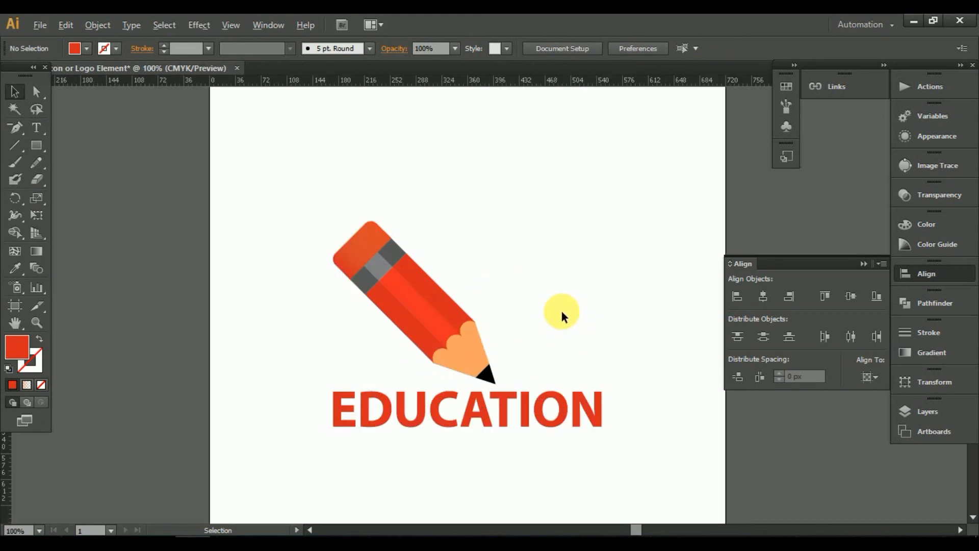
scroll(561, 311, "up", 2)
scroll(555, 271, "up", 9)
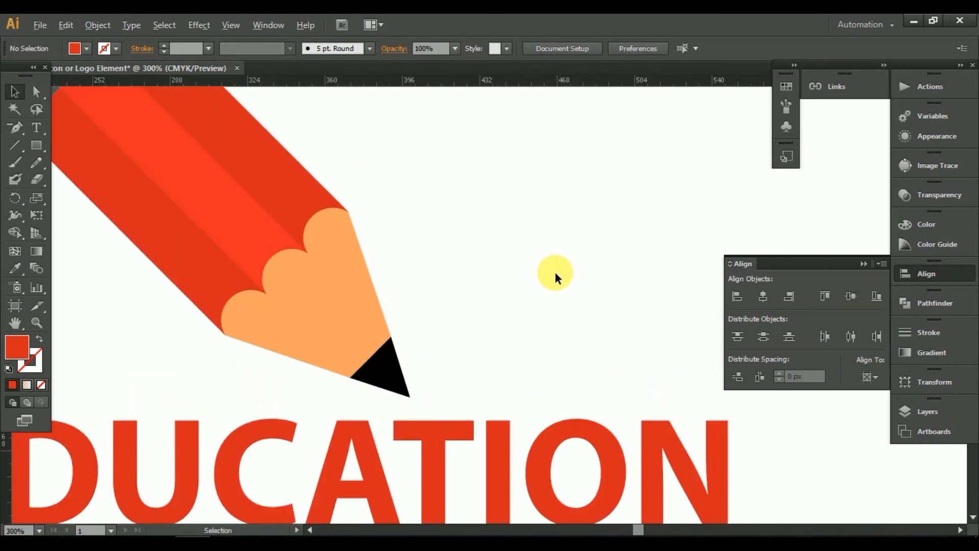